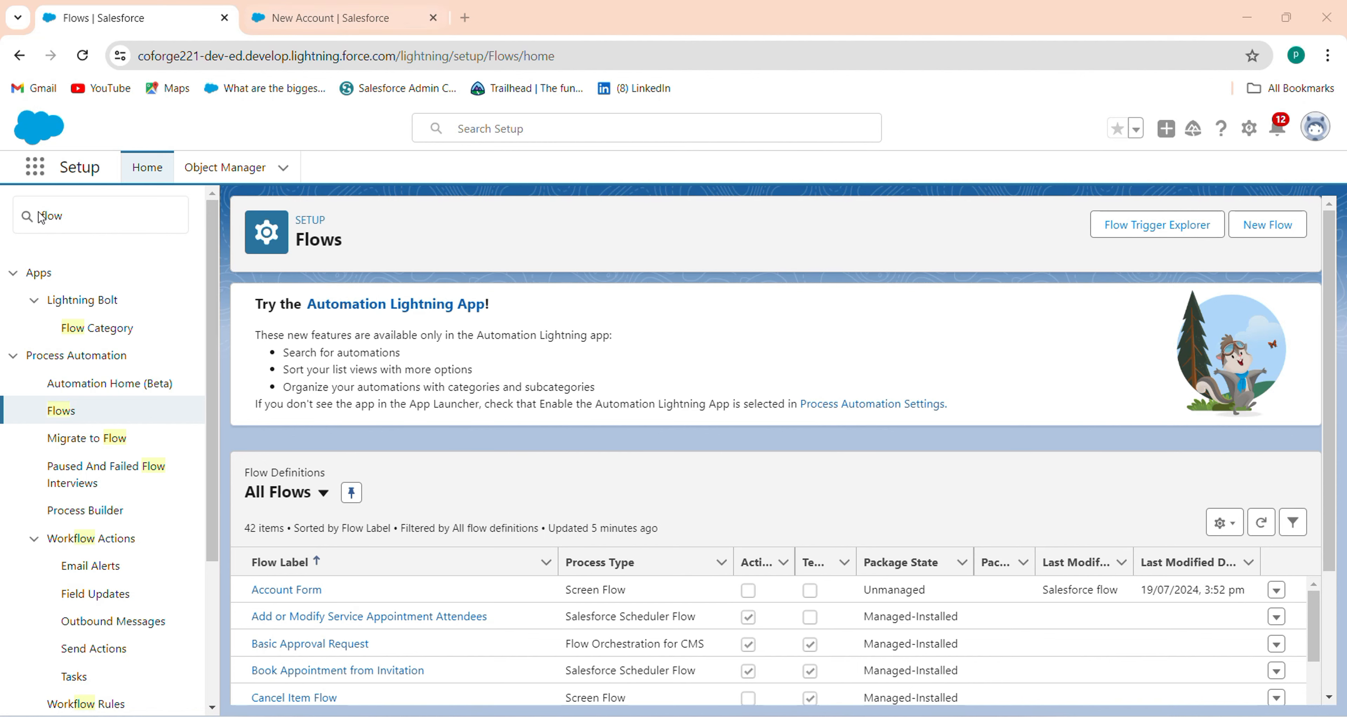
# Step: Examine the fields of the standard New Account form, including its address section, and return to the Flows setup page
pyautogui.click(333, 18)
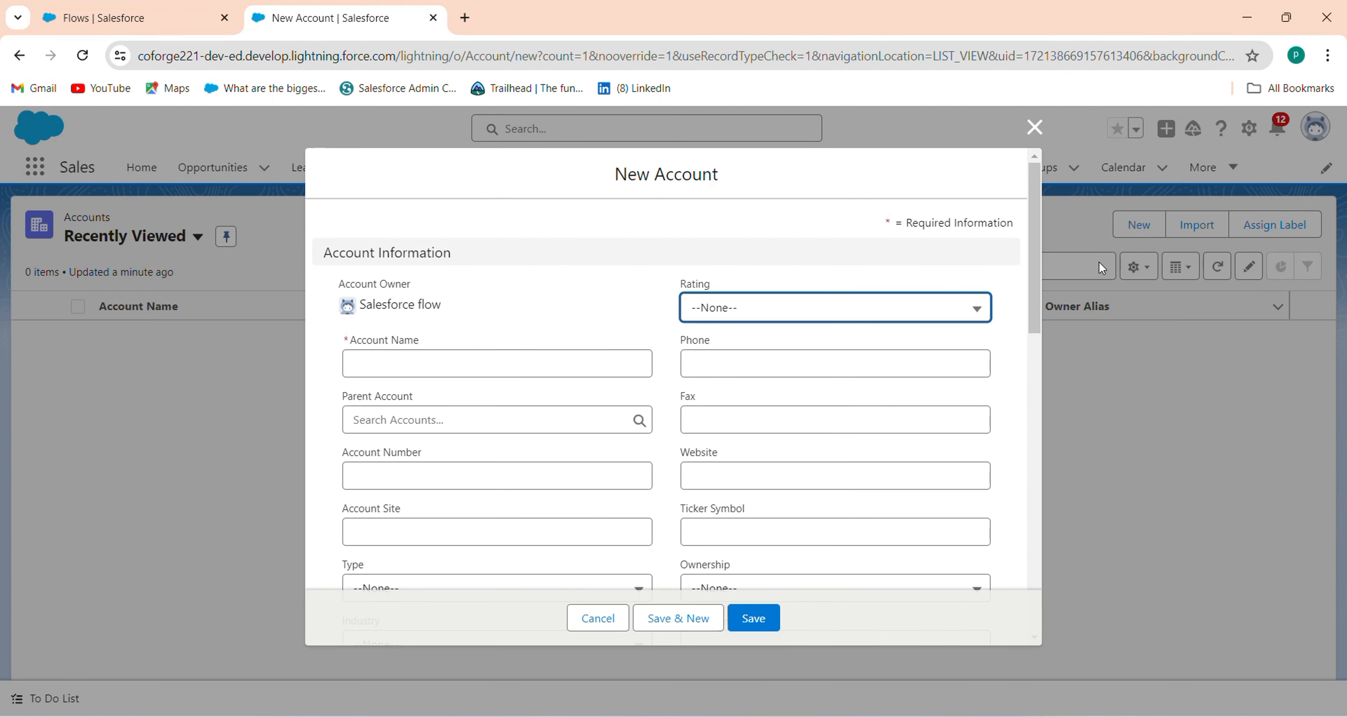
pyautogui.moveTo(1037, 315); pyautogui.dragTo(1024, 445)
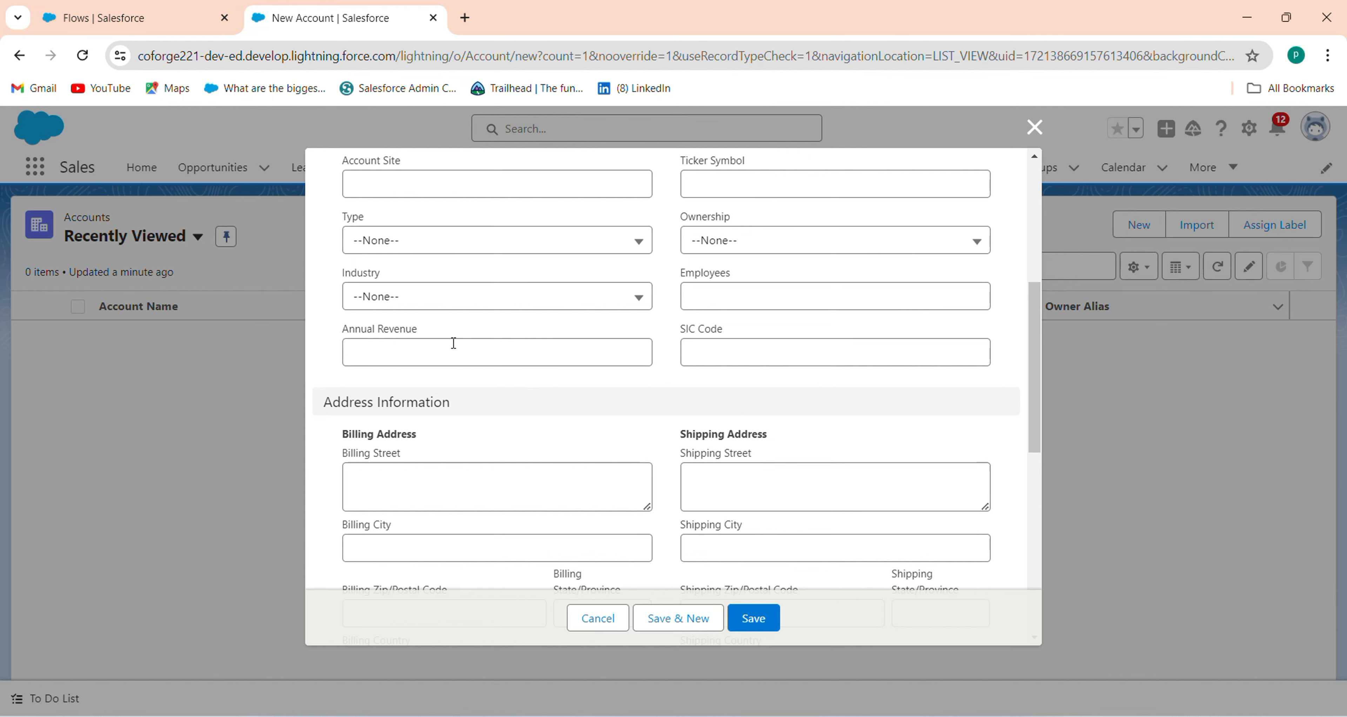
pyautogui.click(157, 33)
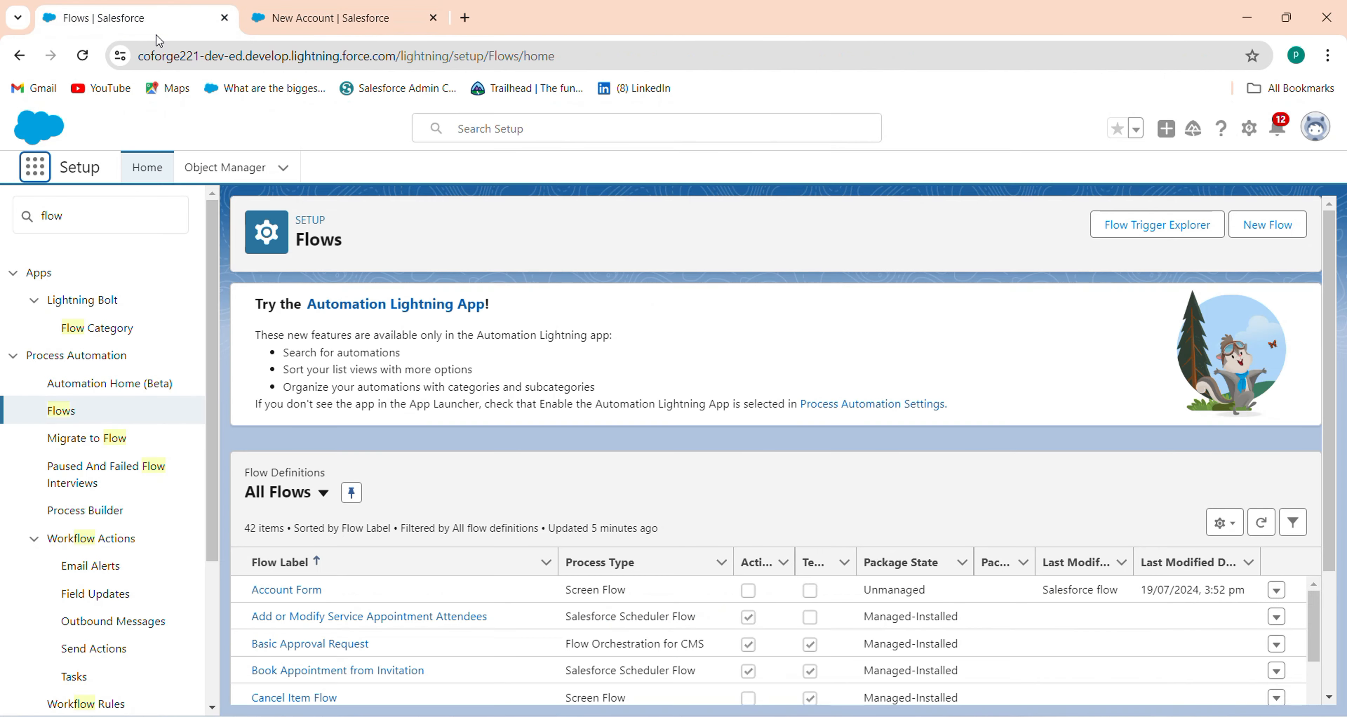
# Step: Create a new Screen Flow from scratch from the Flows setup page
pyautogui.click(90, 205)
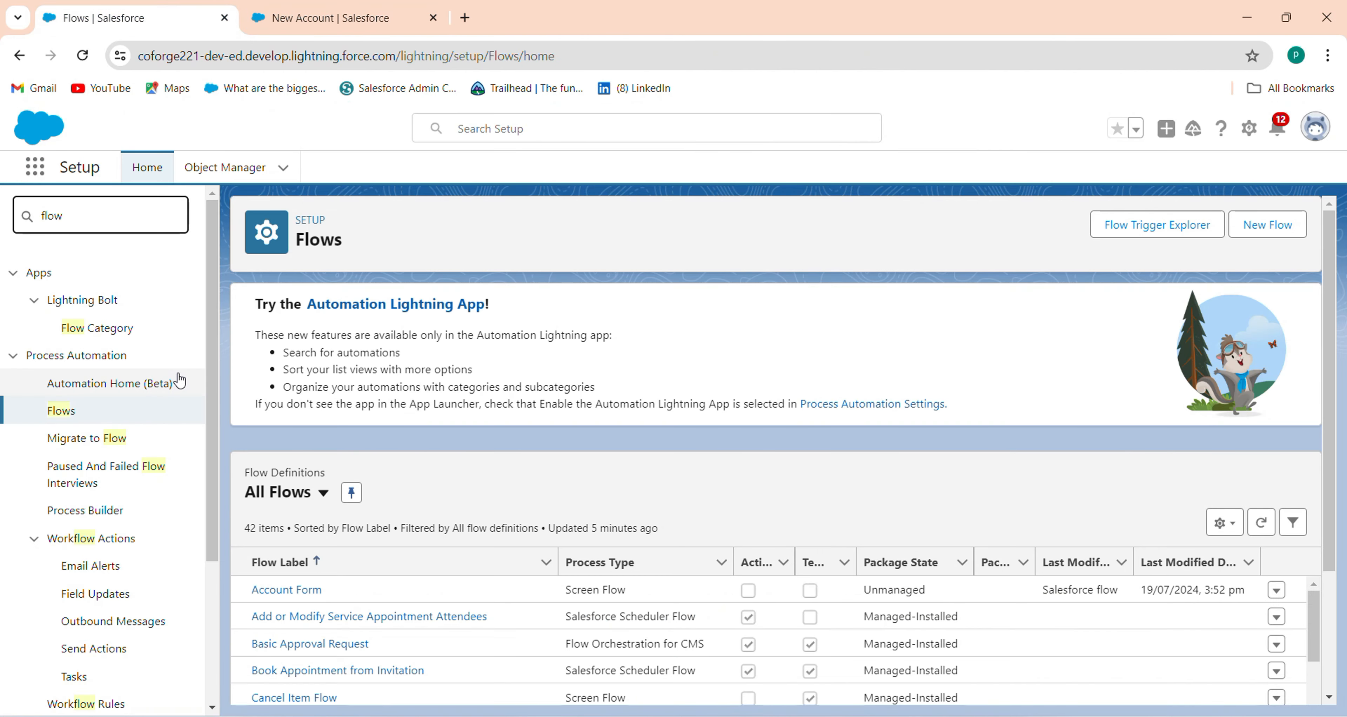
pyautogui.click(80, 417)
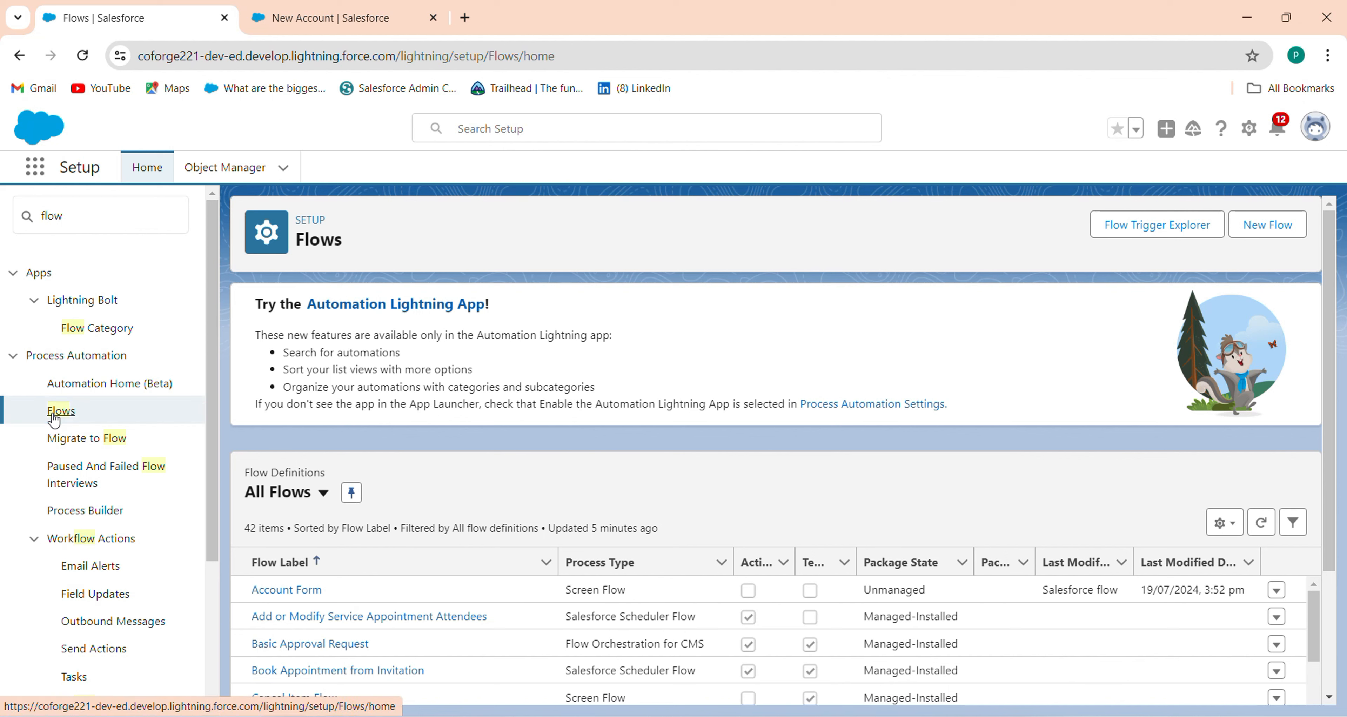
pyautogui.click(1291, 235)
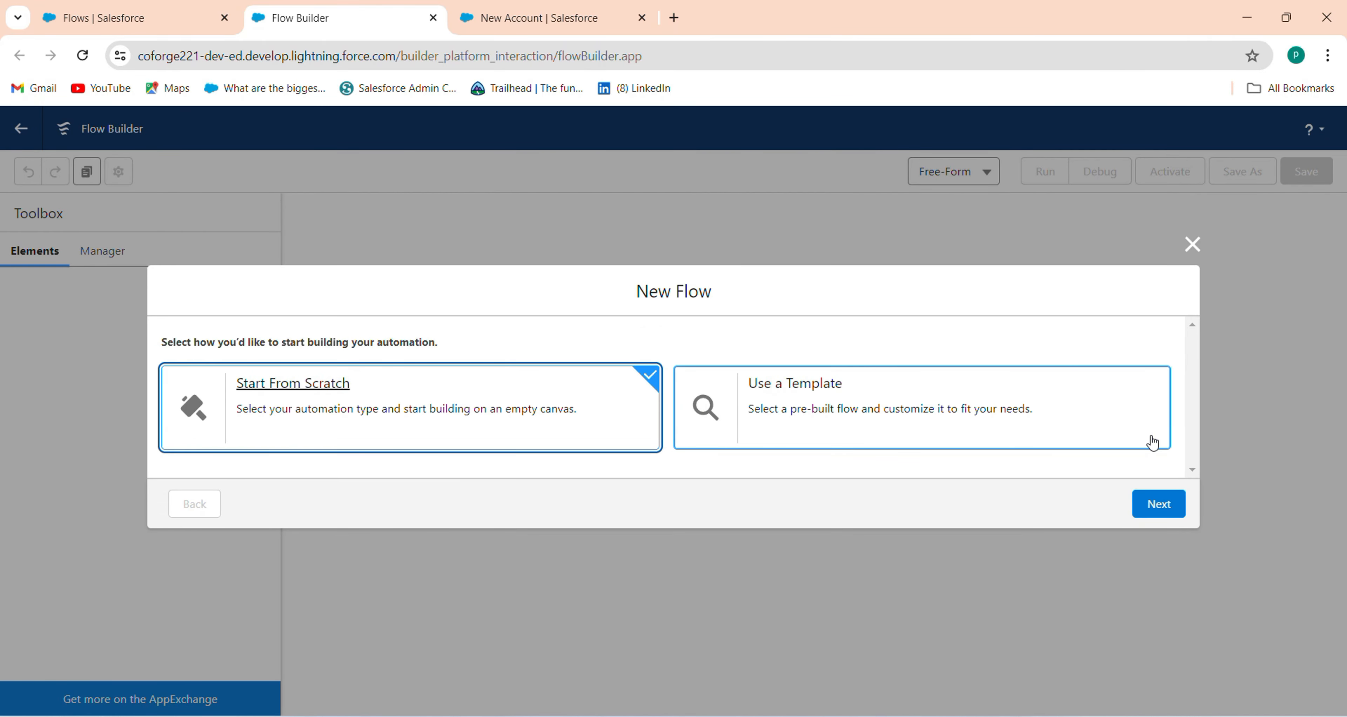
pyautogui.click(1156, 505)
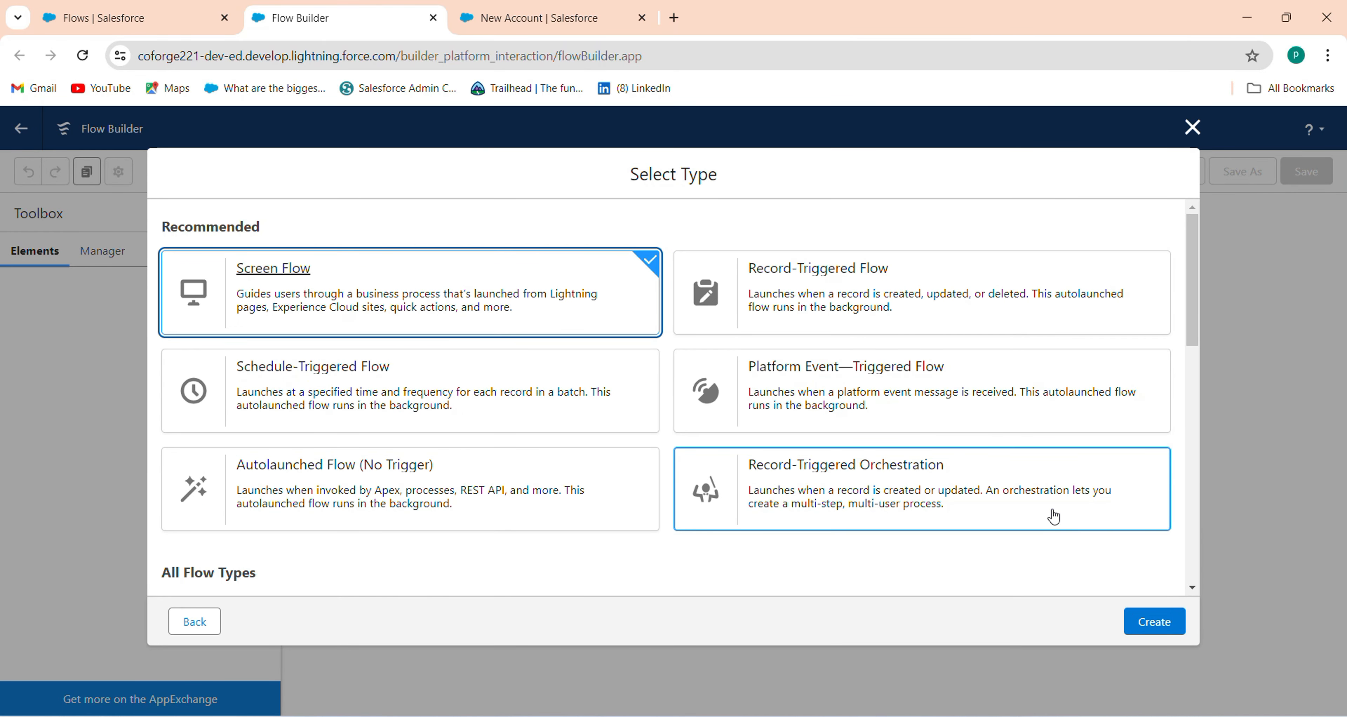
pyautogui.click(1171, 624)
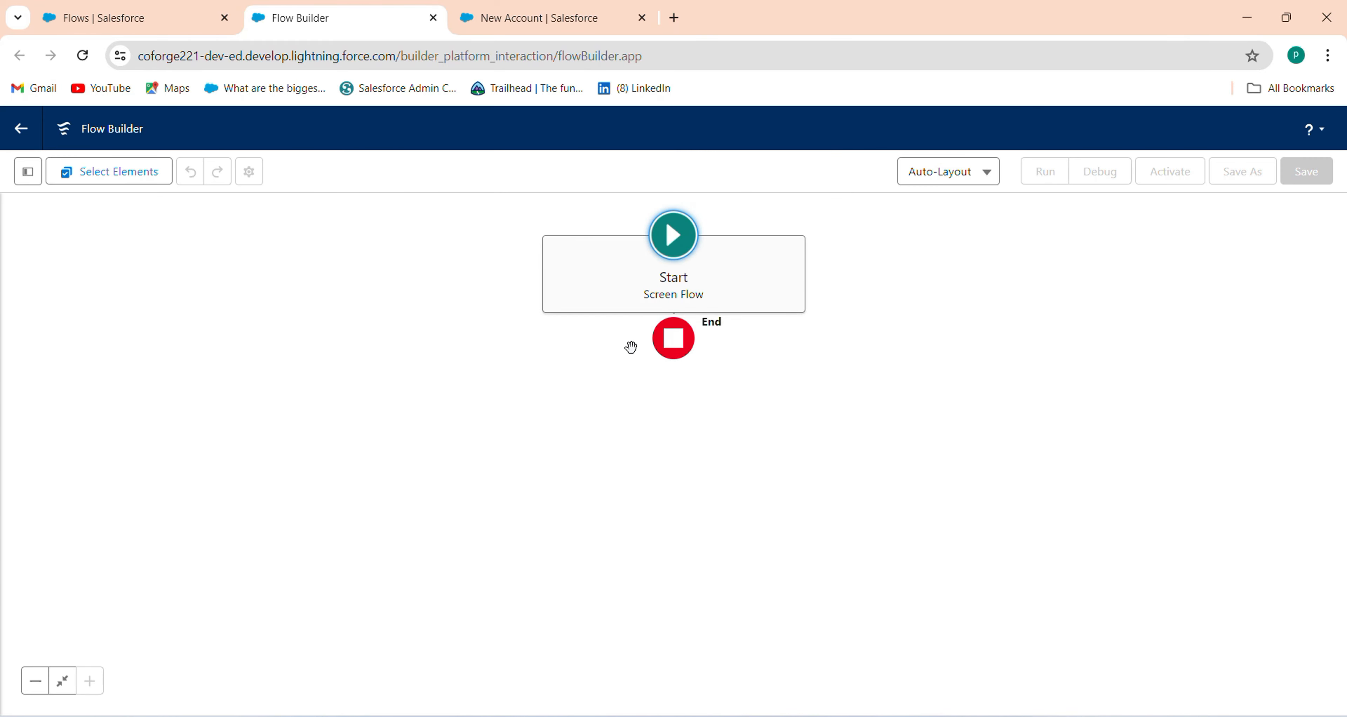
# Step: Add a Screen element between Start and End, labelled "Account Information" with API name Account_Information
pyautogui.click(673, 335)
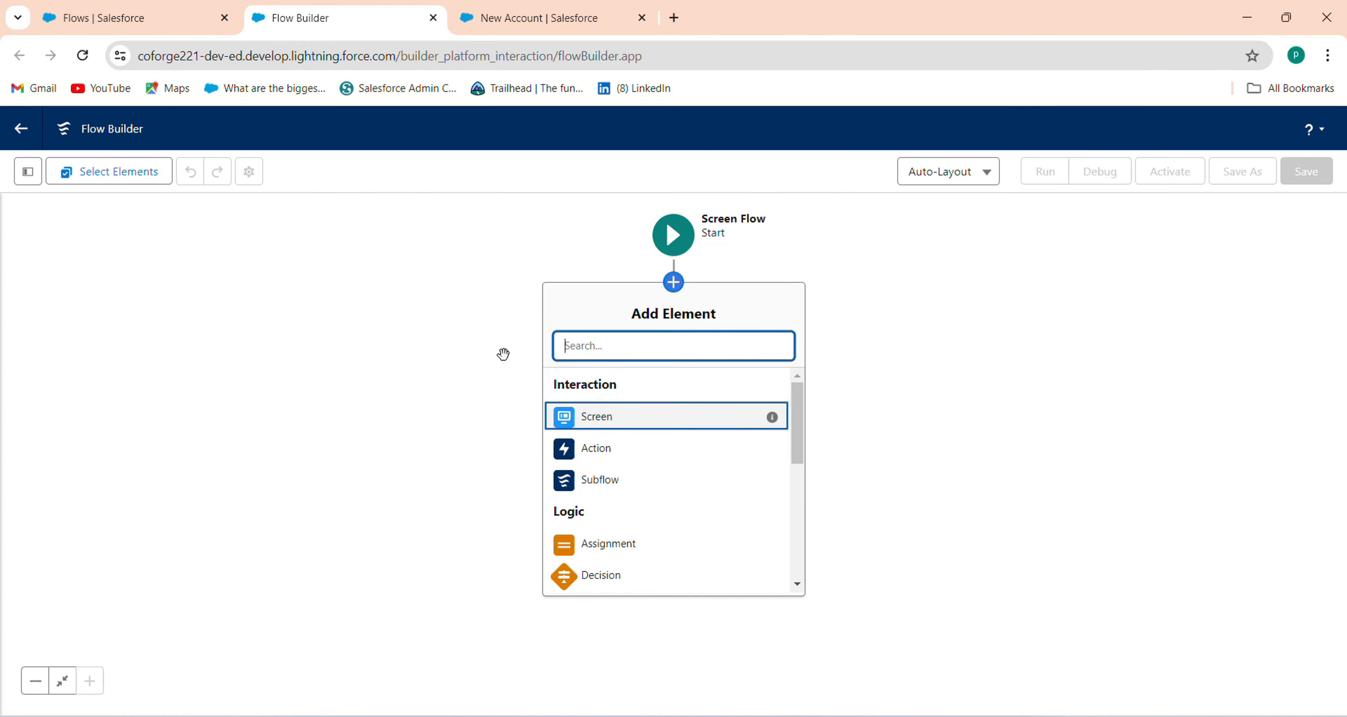
pyautogui.click(621, 419)
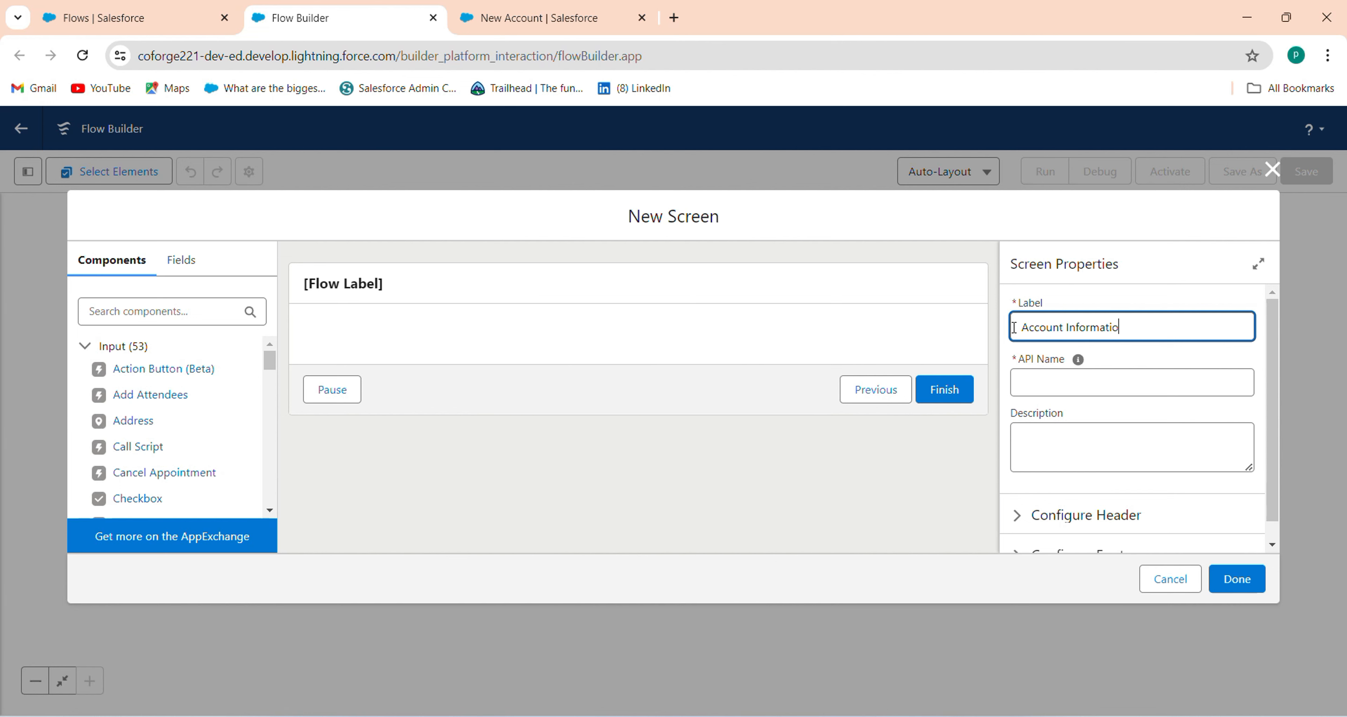
pyautogui.click(1098, 383)
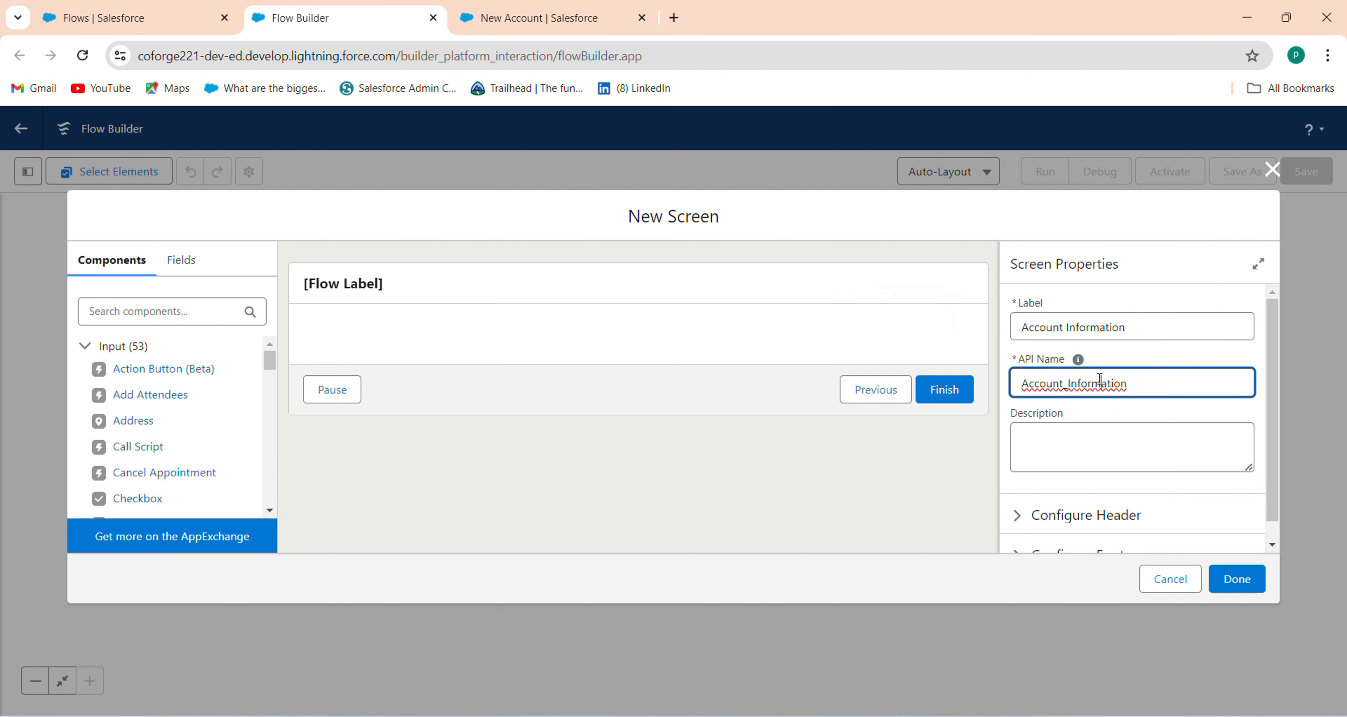
# Step: Enable help text in the screen's header configuration and enter "Use this Screen flow to Enter Account Information"
pyautogui.click(1283, 484)
pyautogui.scroll(-1, 1283, 491)
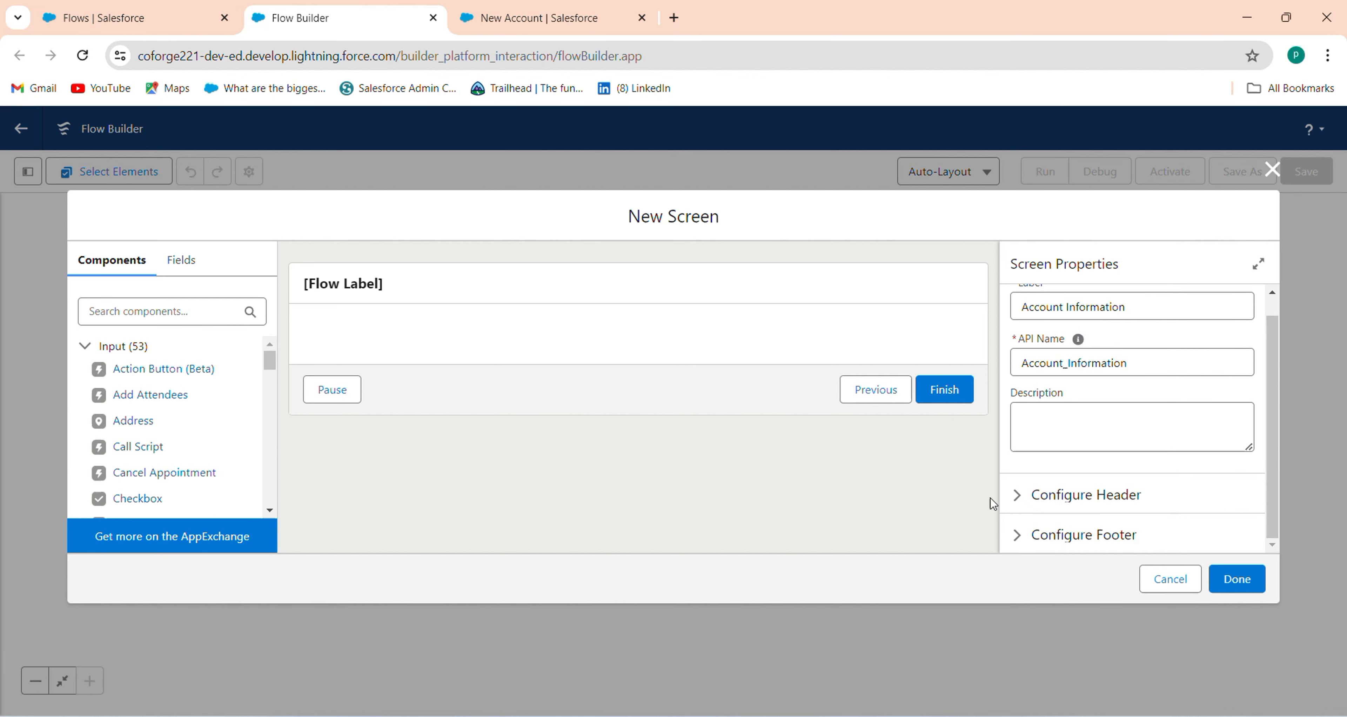
pyautogui.click(1018, 501)
pyautogui.scroll(-3, 1046, 496)
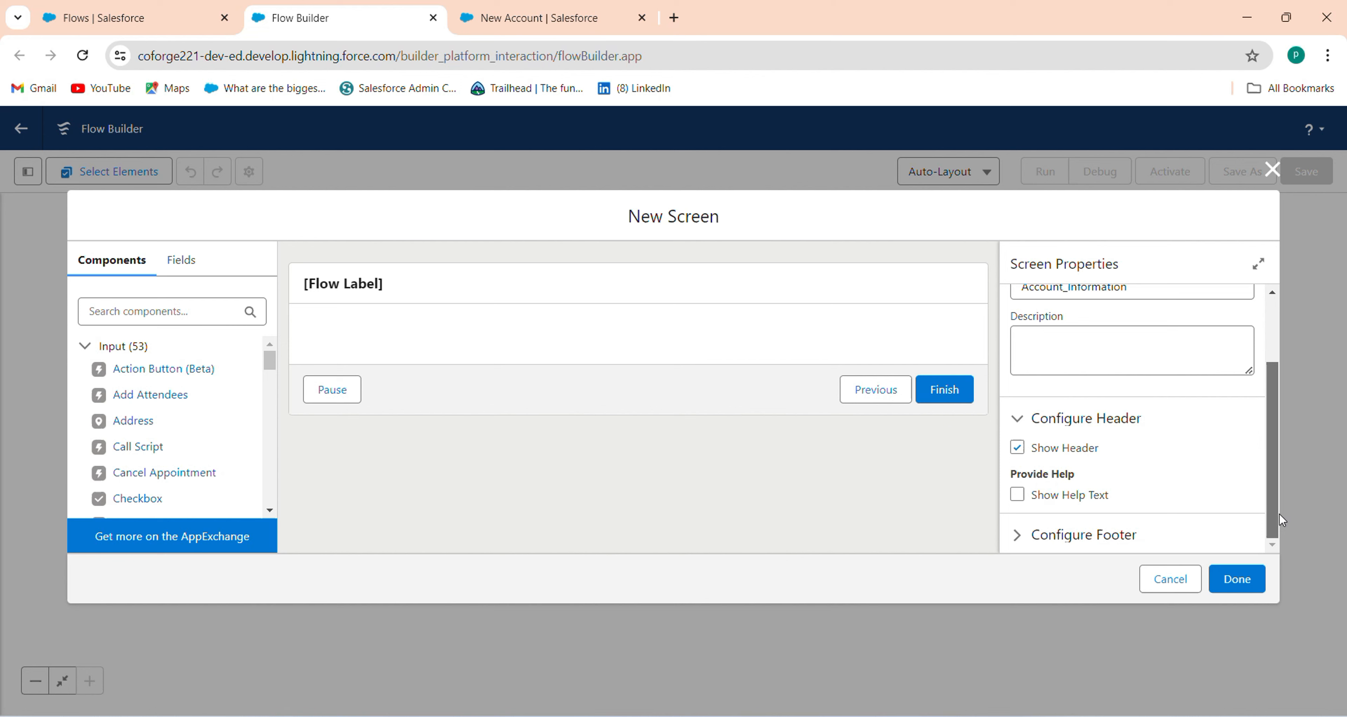
pyautogui.click(1056, 497)
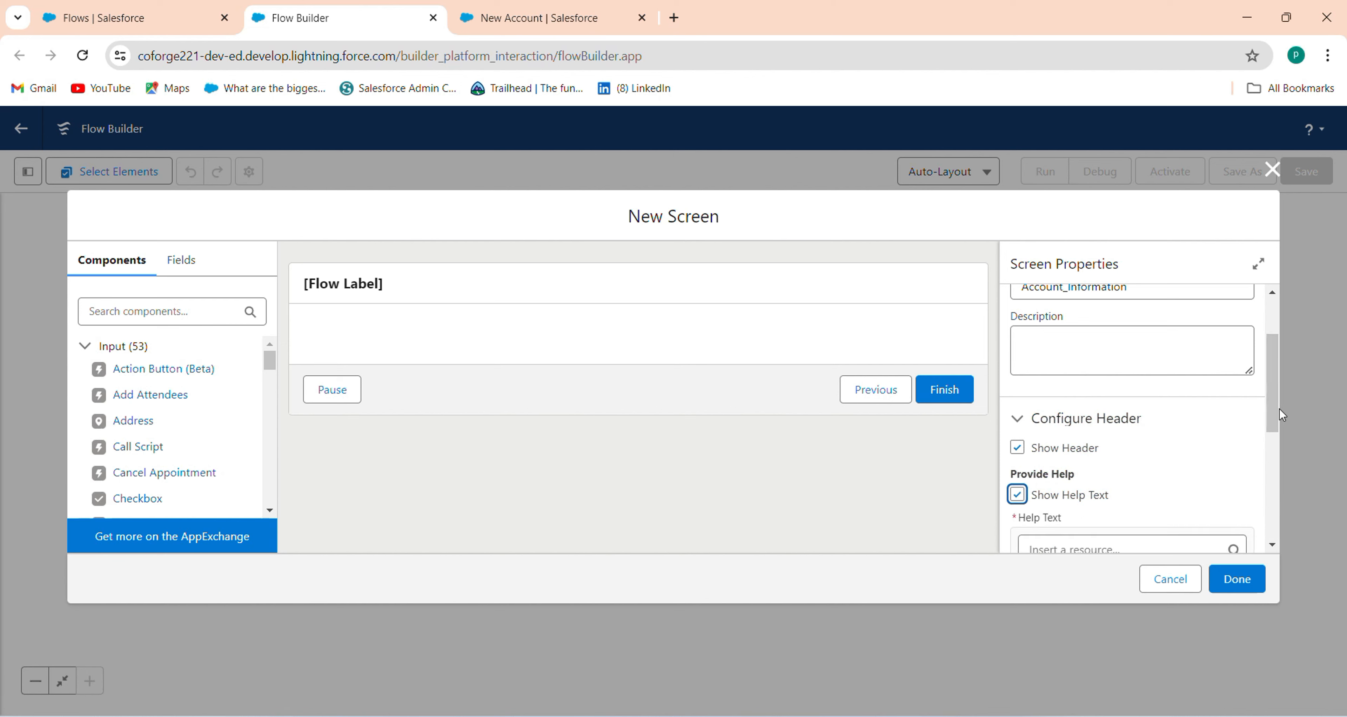
pyautogui.moveTo(1279, 408); pyautogui.dragTo(1280, 485)
pyautogui.click(1093, 426)
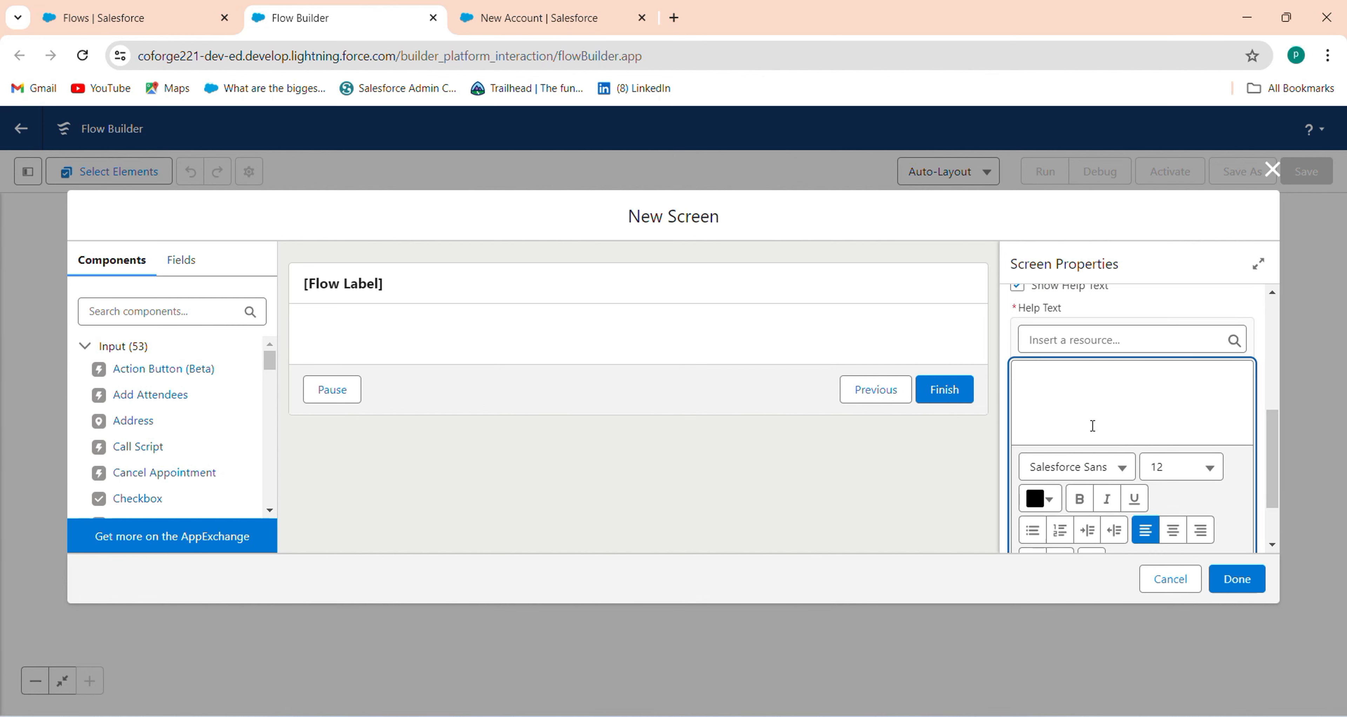
pyautogui.write('Use this Screenflow to Ente')
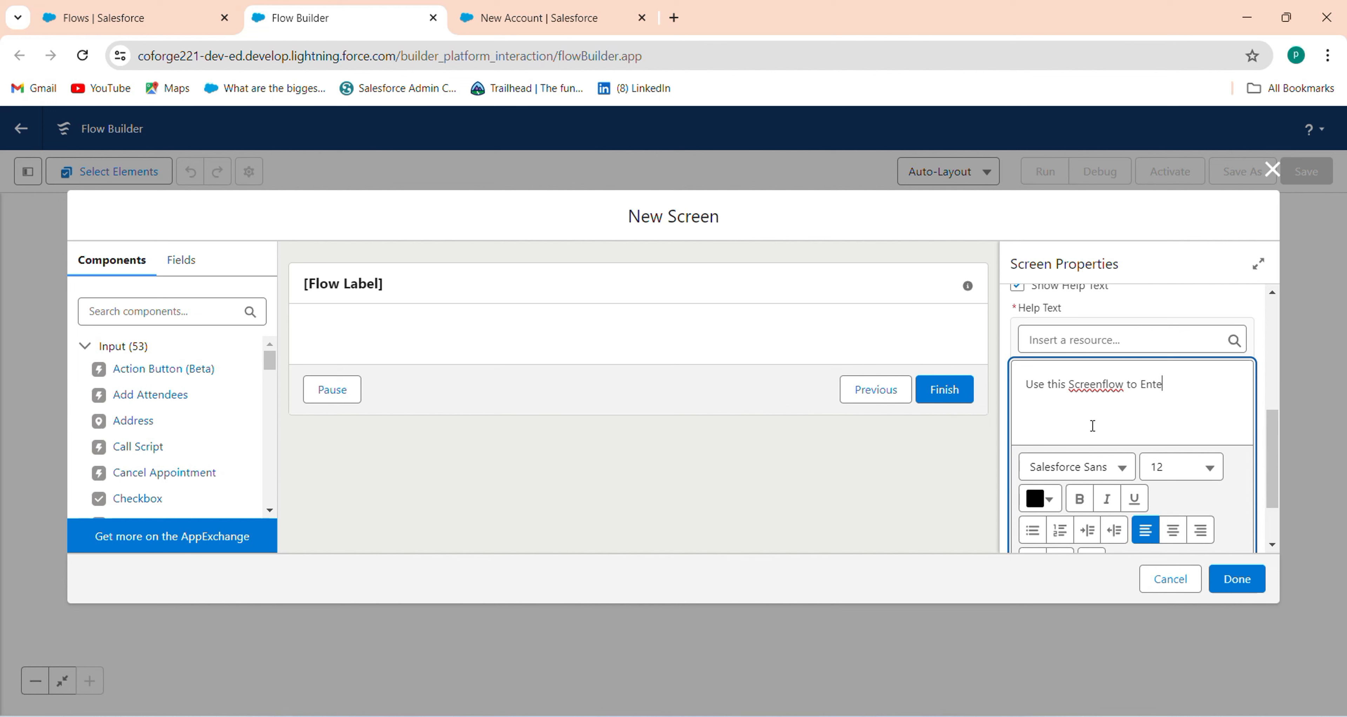
pyautogui.write('r Account Information')
pyautogui.click(1104, 387)
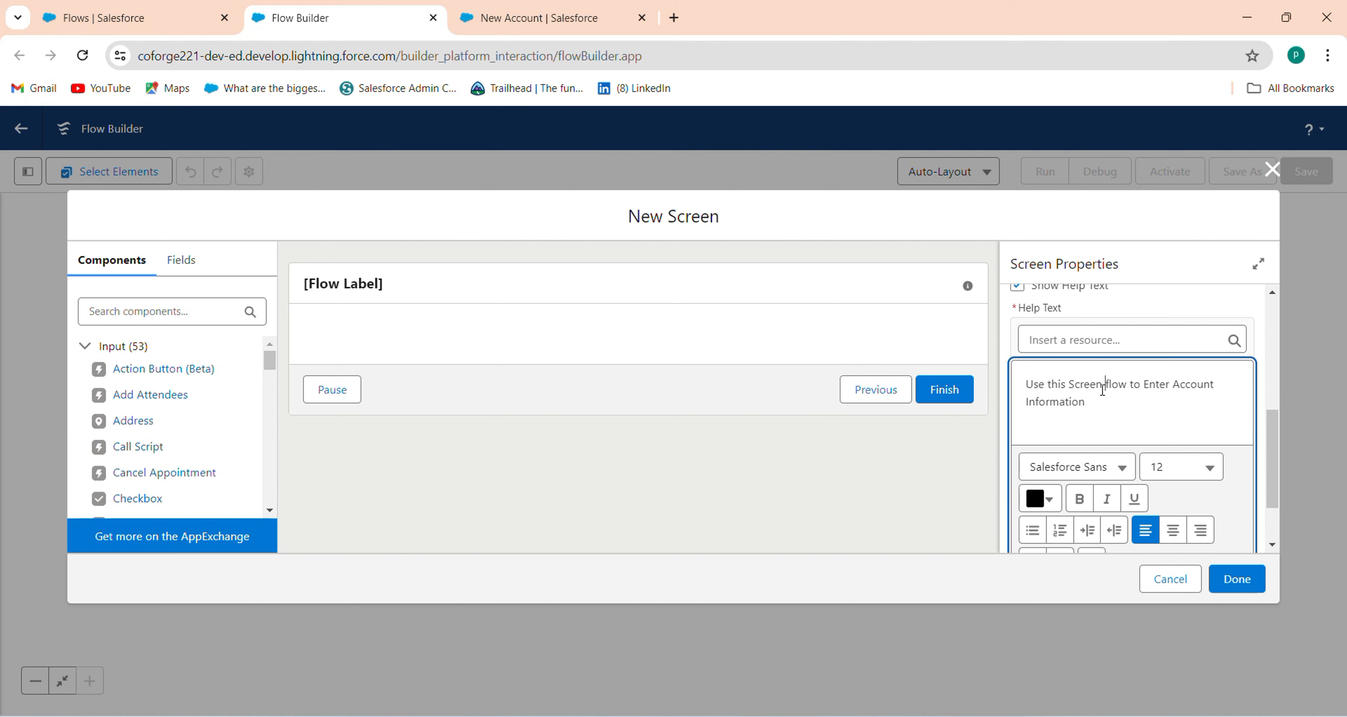
# Step: Format the whole help text as bold in yellow #FFC508 and finish the screen element
pyautogui.tripleClick(1043, 400)
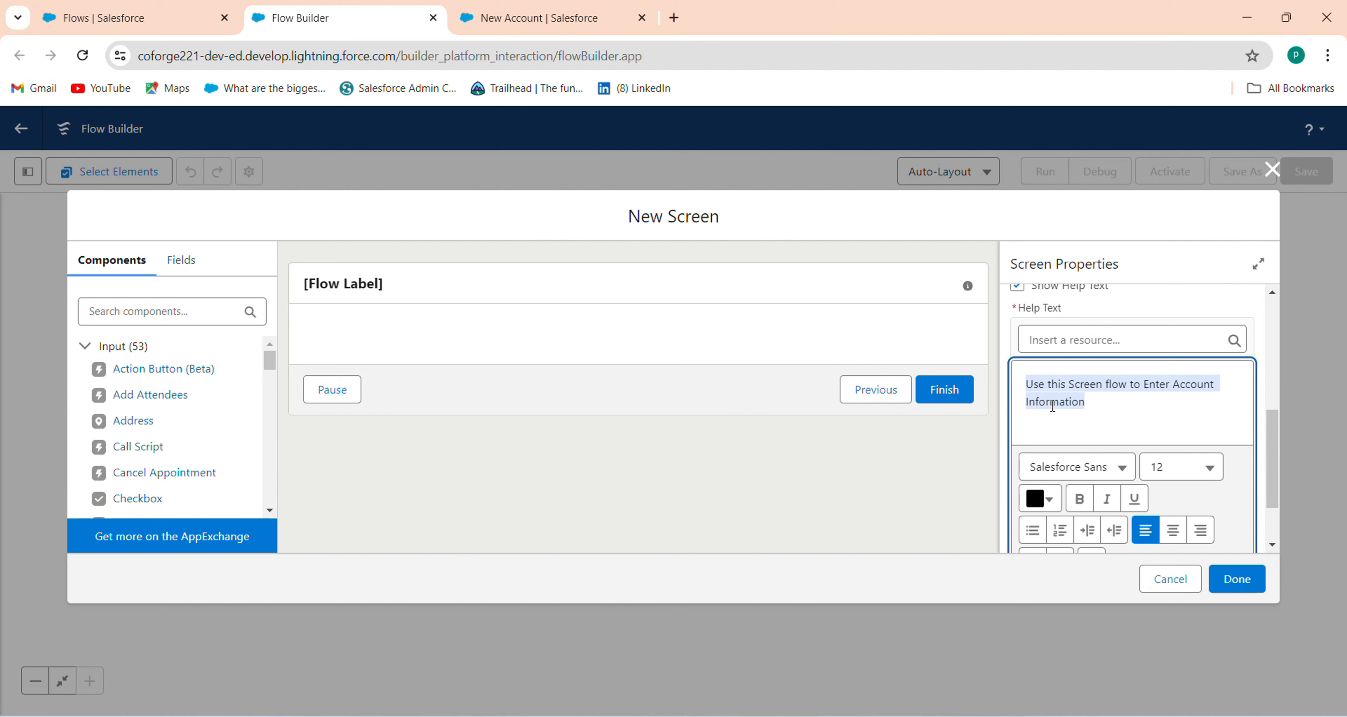
pyautogui.click(1074, 501)
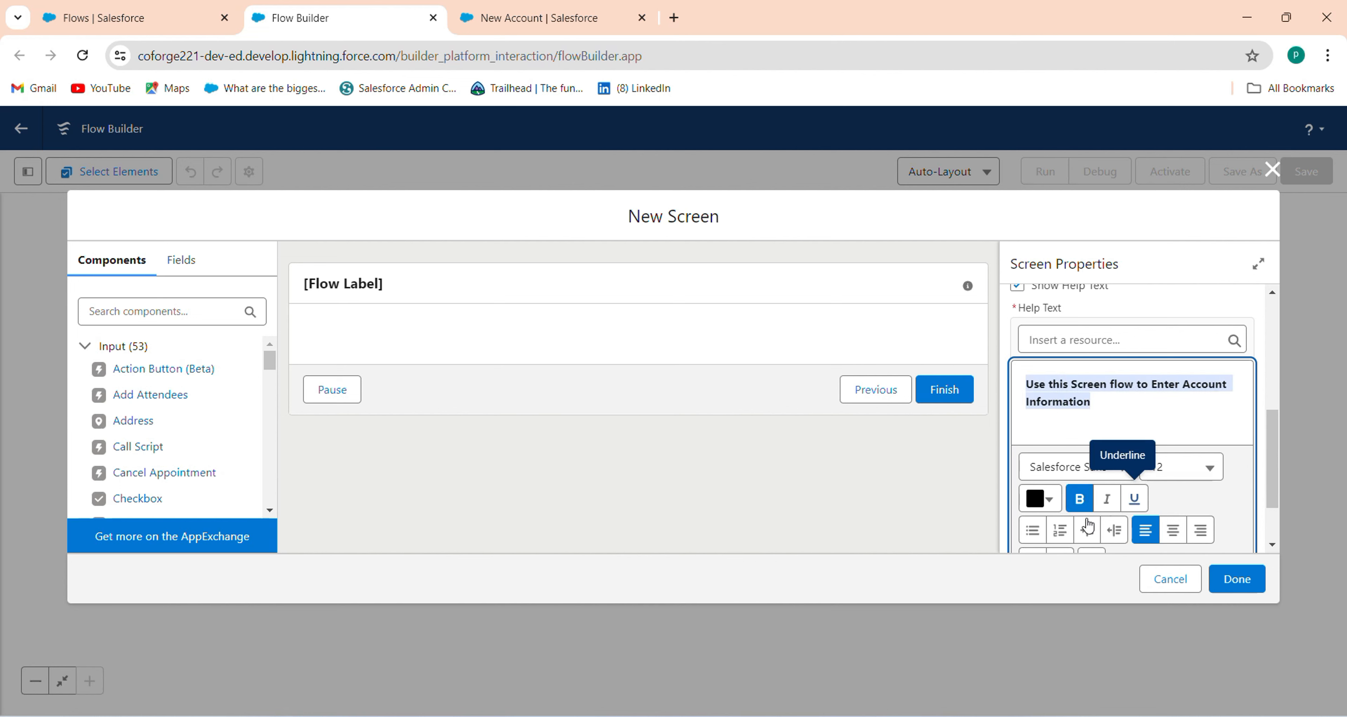
pyautogui.click(1047, 506)
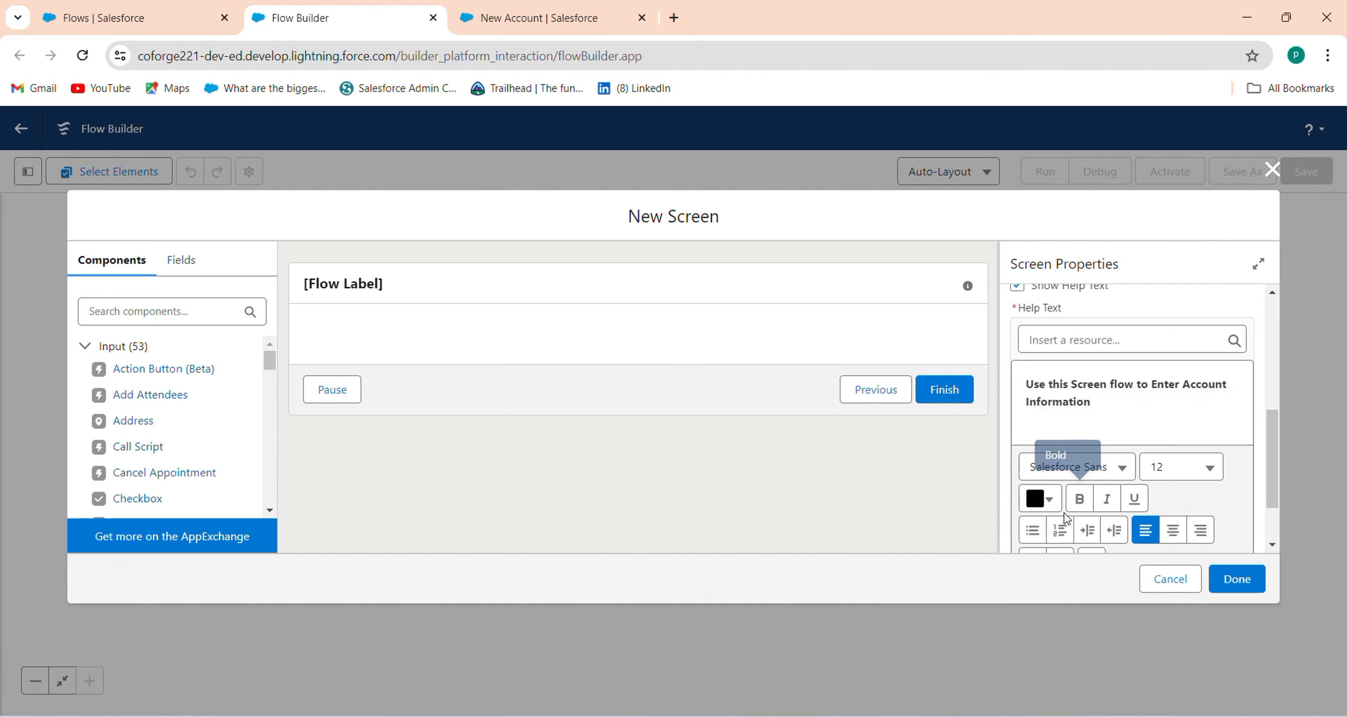
pyautogui.click(1039, 499)
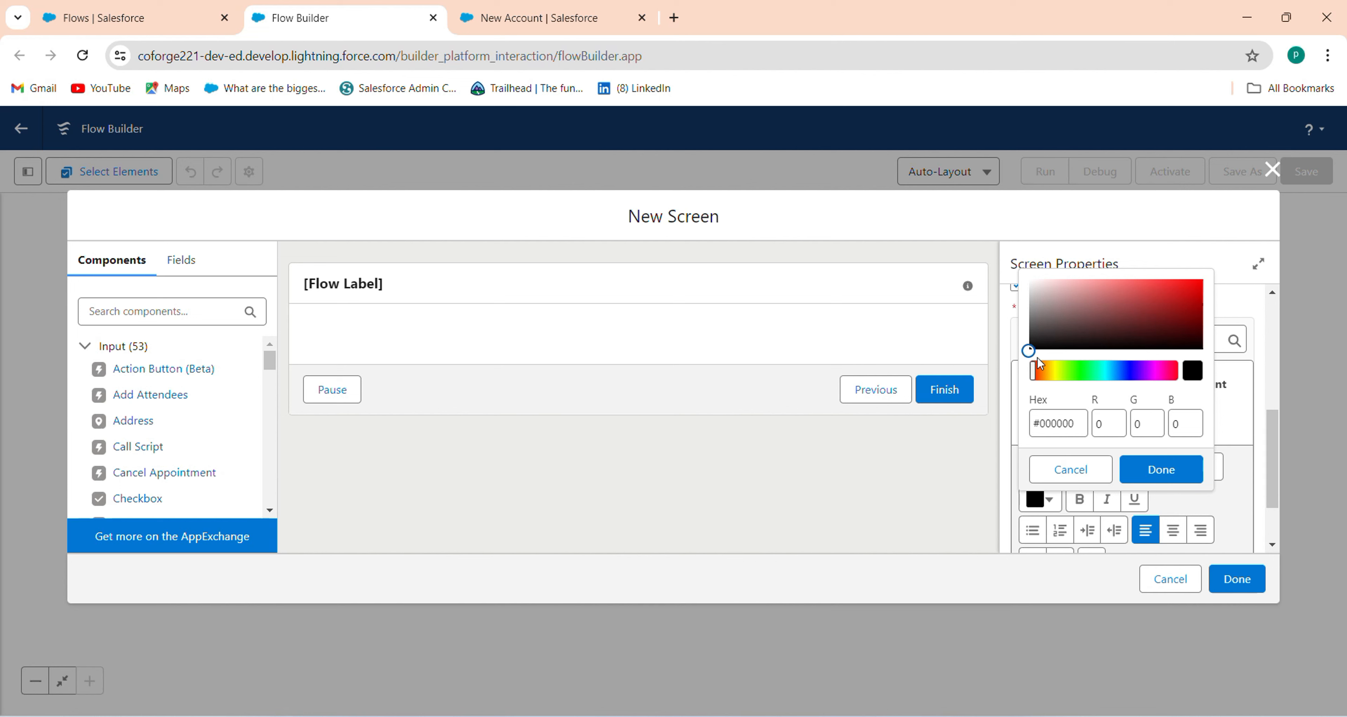
pyautogui.click(1054, 370)
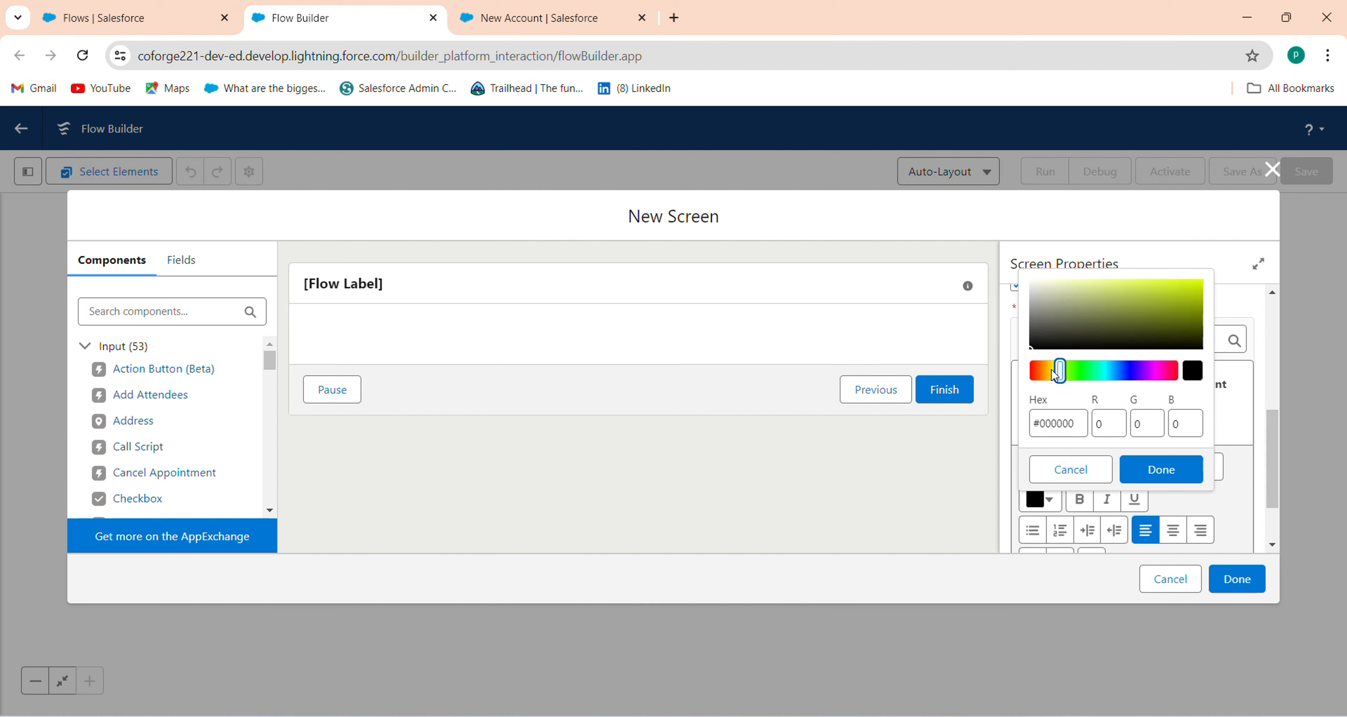
pyautogui.click(1052, 372)
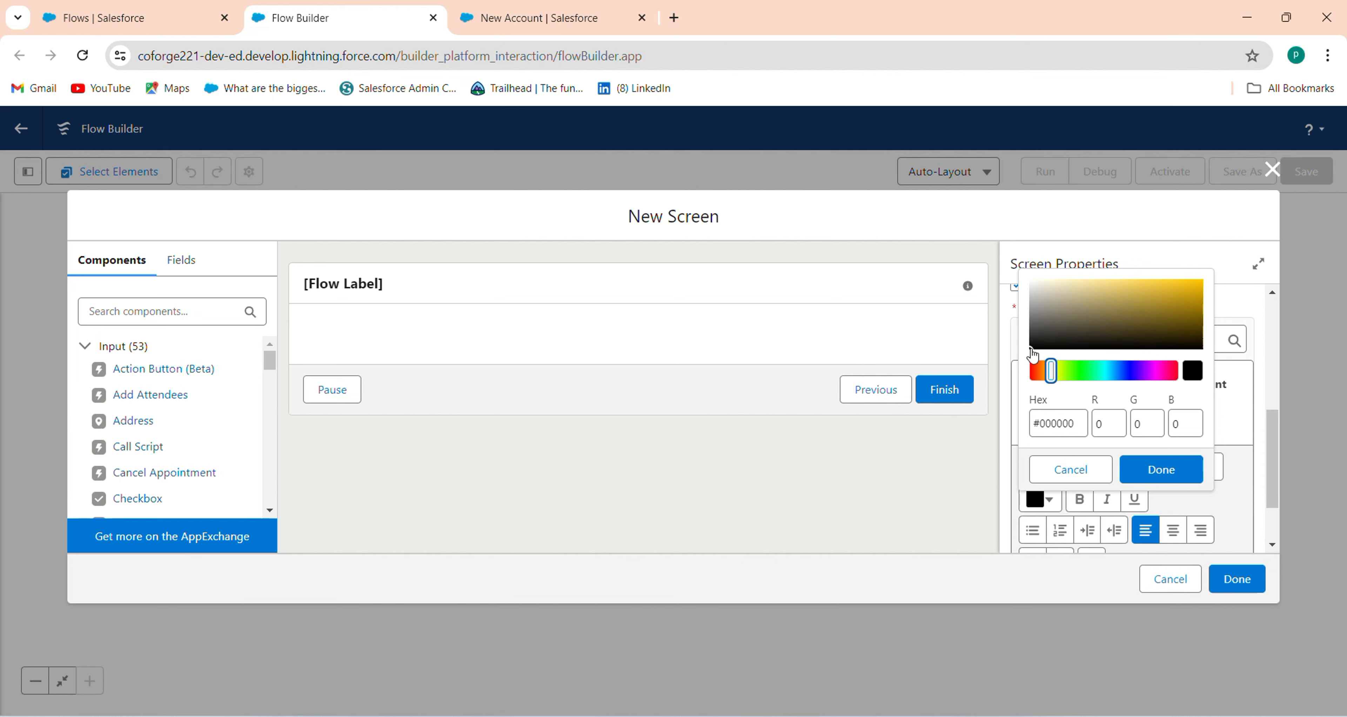
pyautogui.moveTo(1032, 349); pyautogui.dragTo(1195, 281)
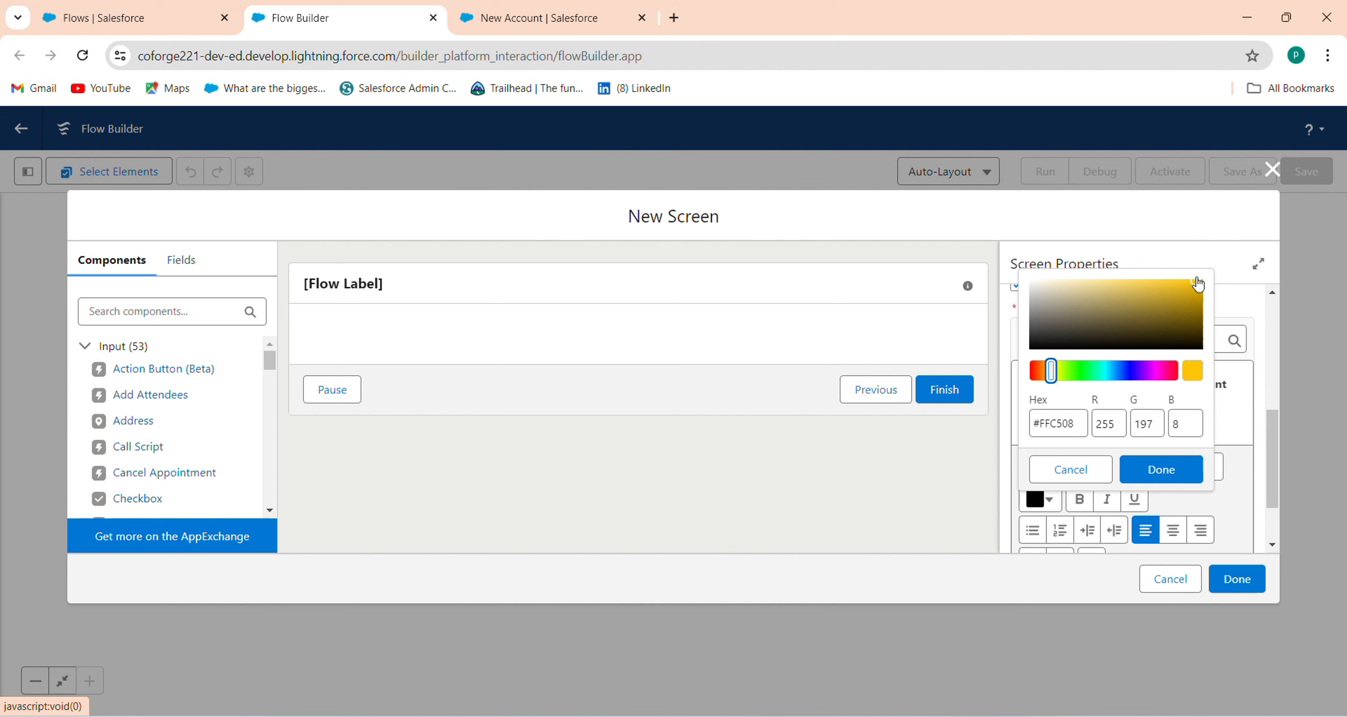
pyautogui.click(1169, 479)
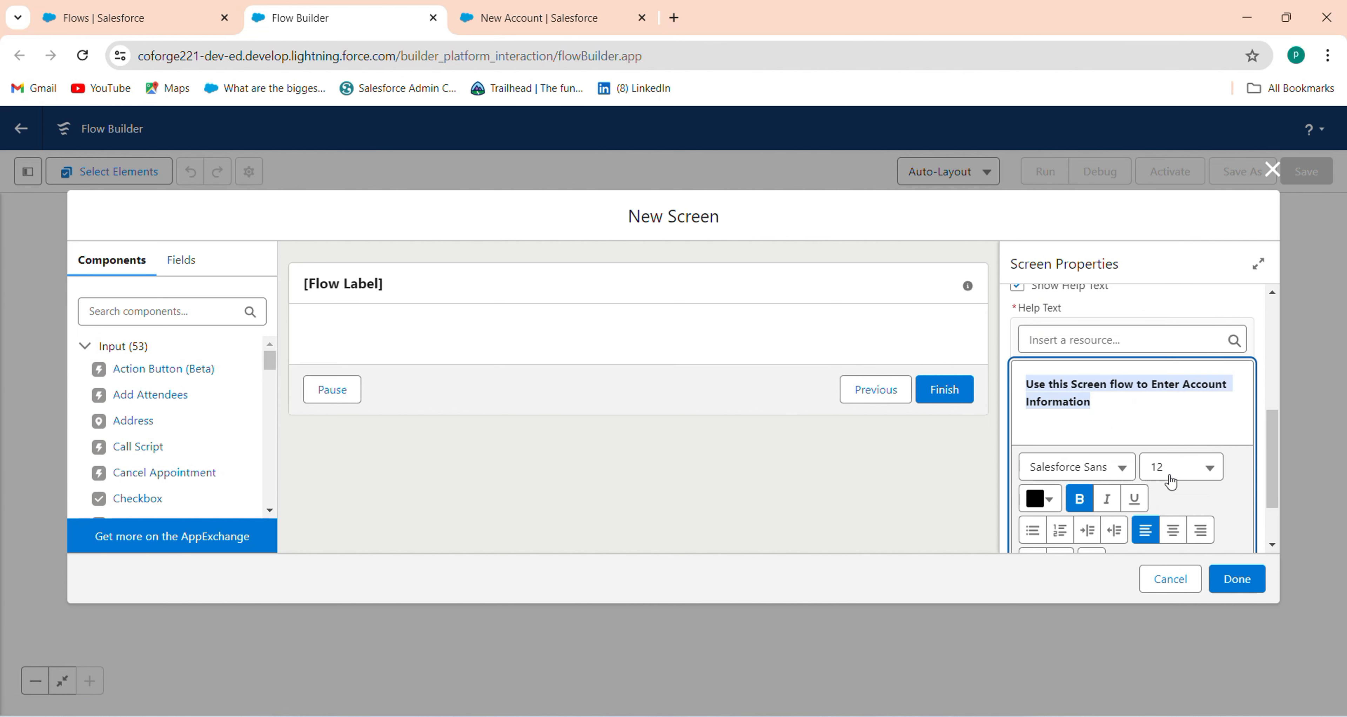
pyautogui.click(1122, 424)
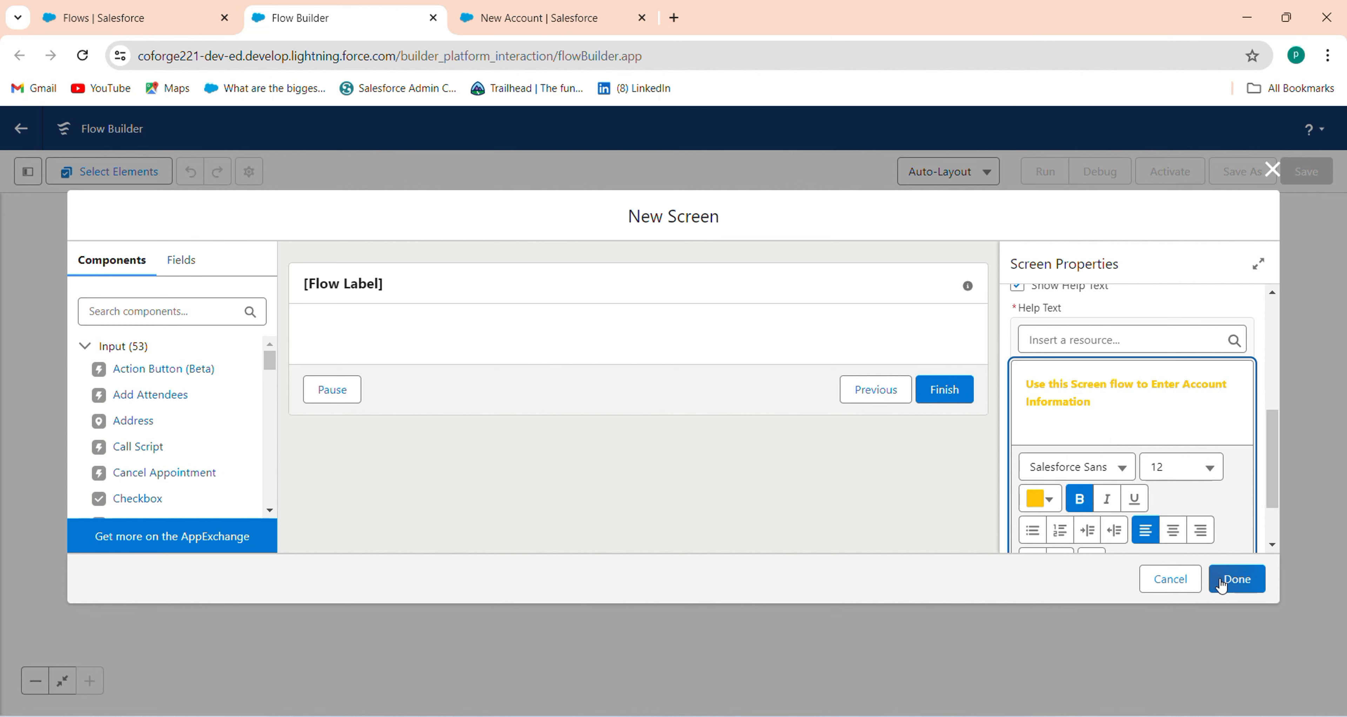
pyautogui.click(1222, 578)
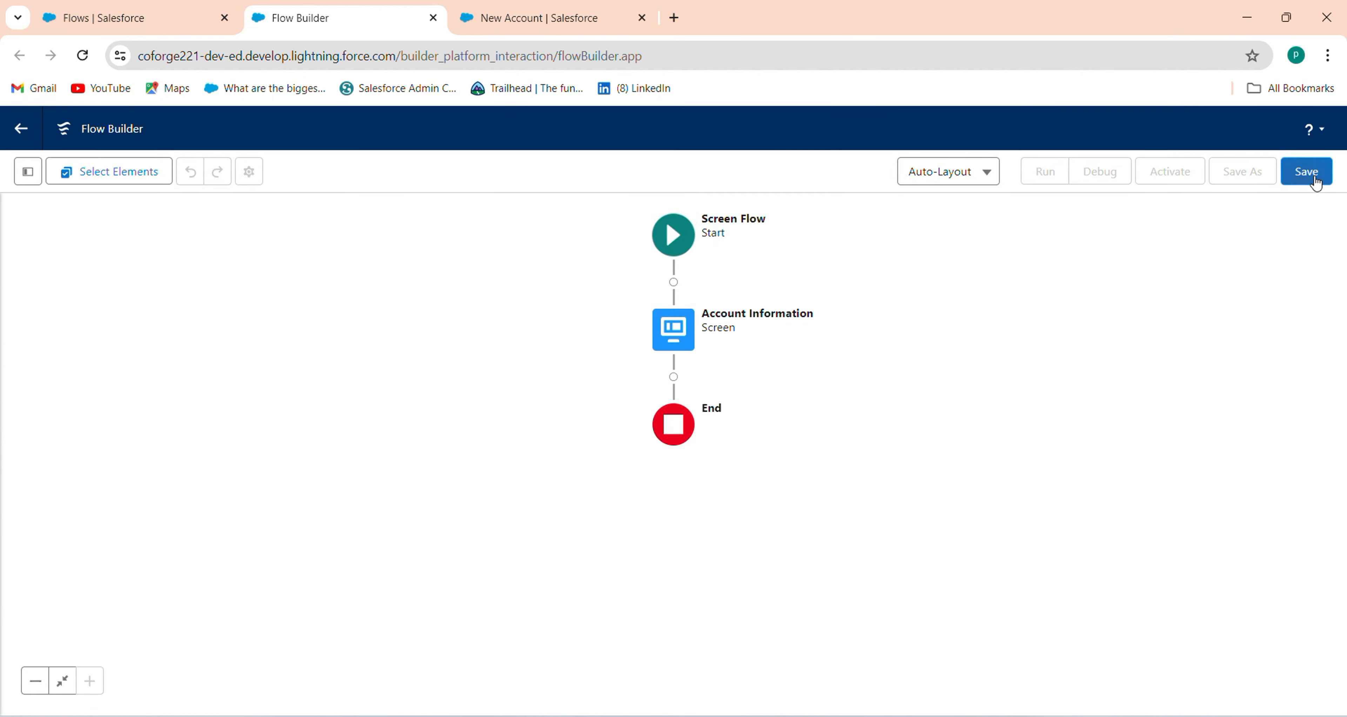
# Step: Save the flow with the label "Account Information" and API name Account_Information
pyautogui.click(1305, 171)
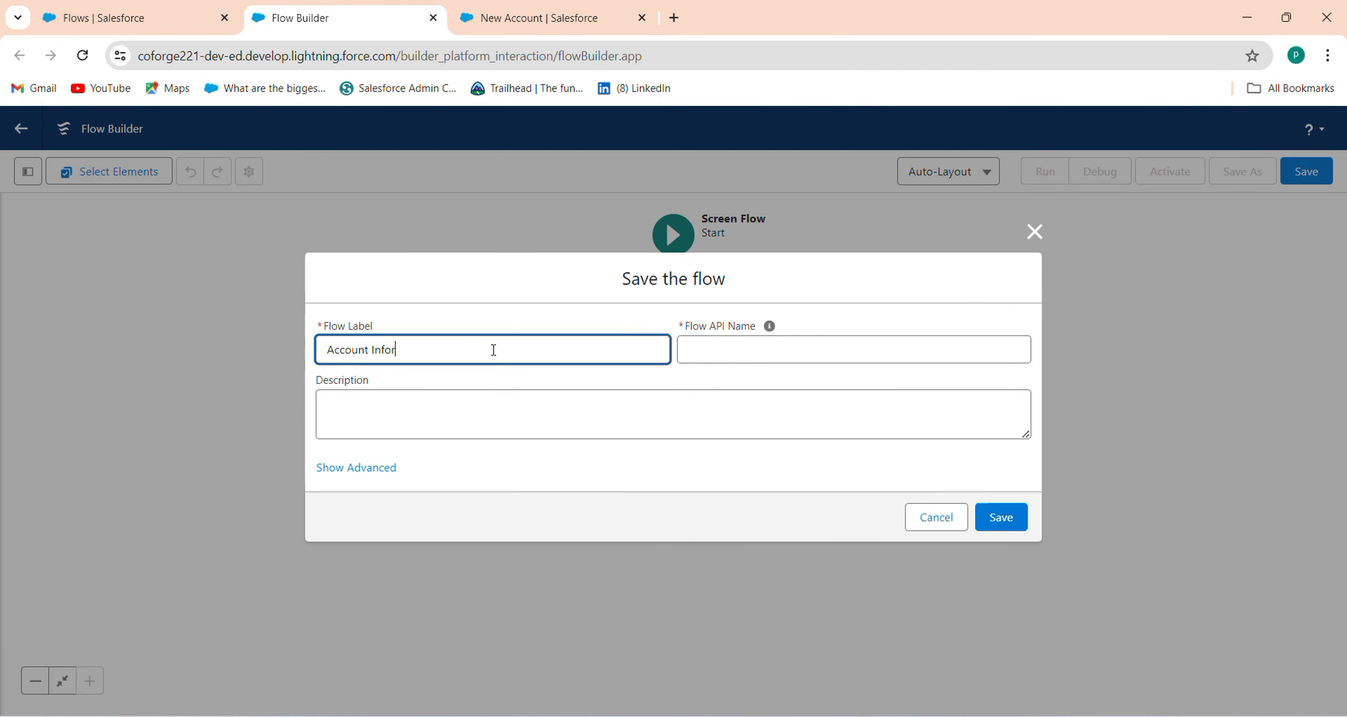
pyautogui.write('Account Information')
pyautogui.click(743, 378)
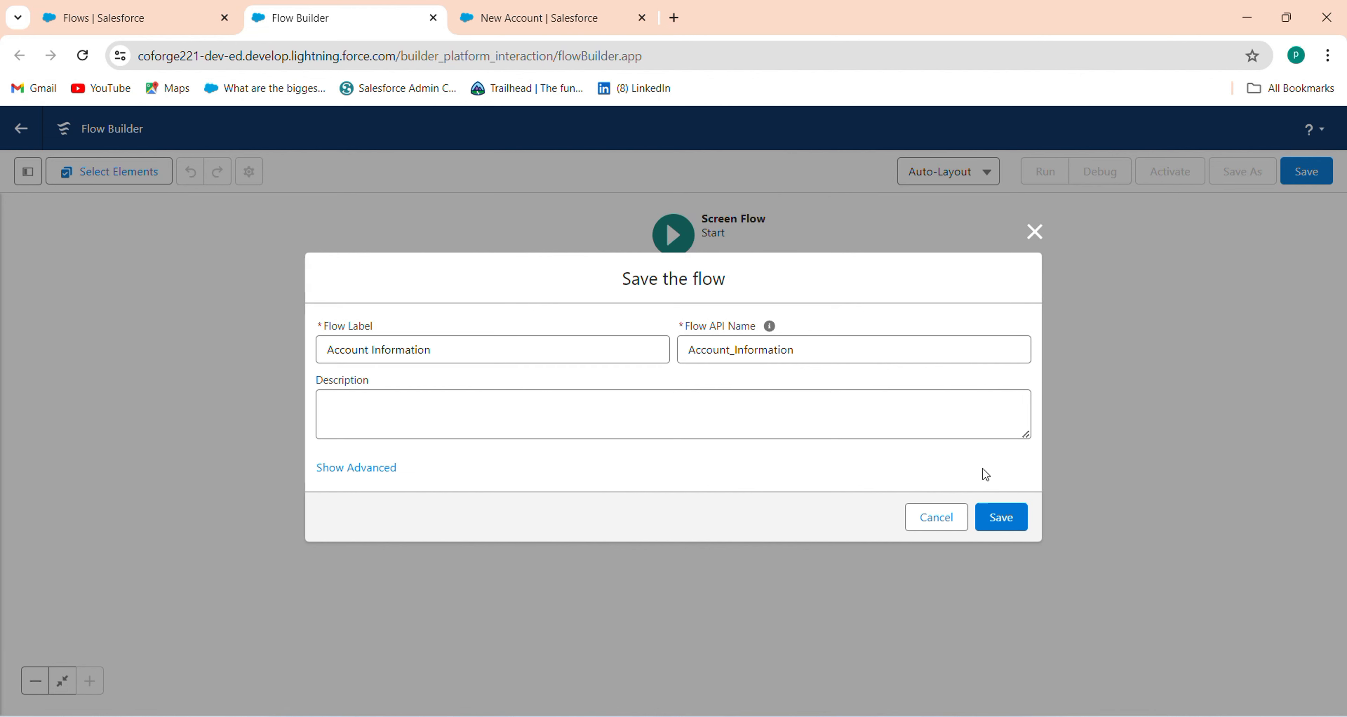
pyautogui.click(996, 512)
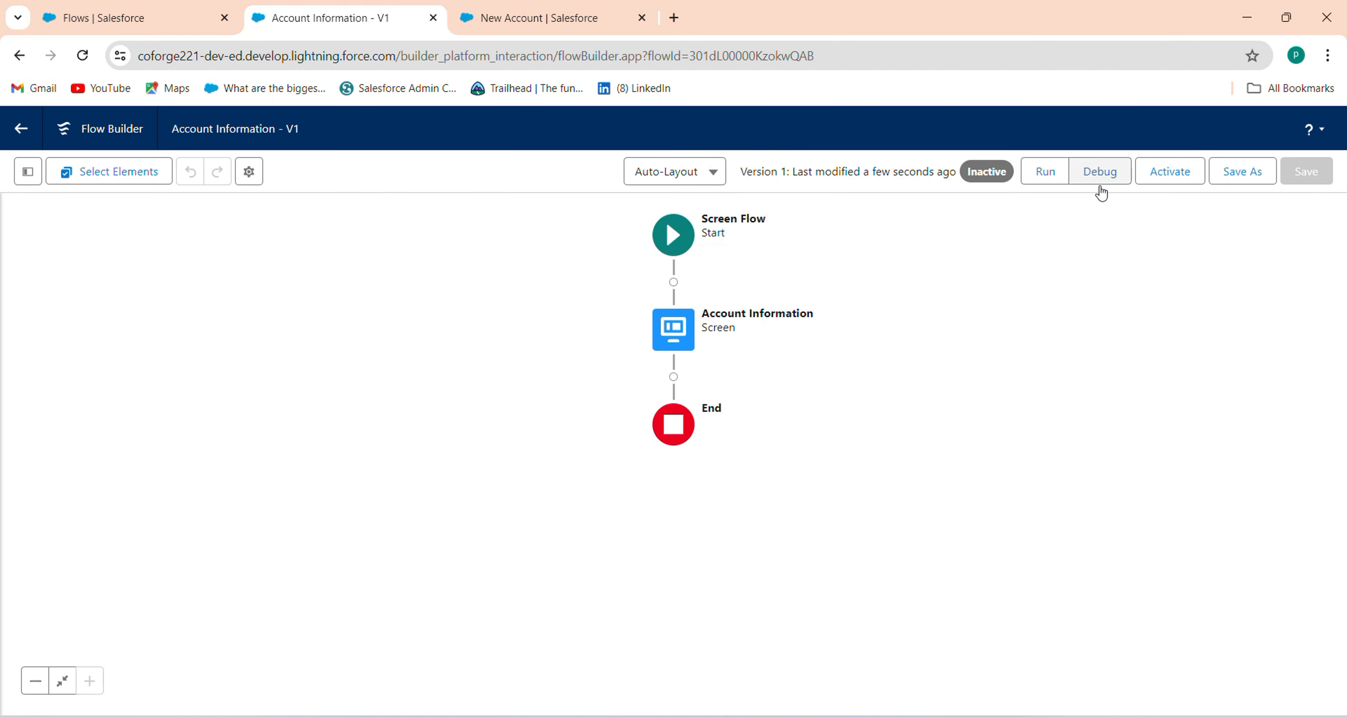
# Step: Debug the flow with the default options and check the help text in the screen's header
pyautogui.click(1100, 180)
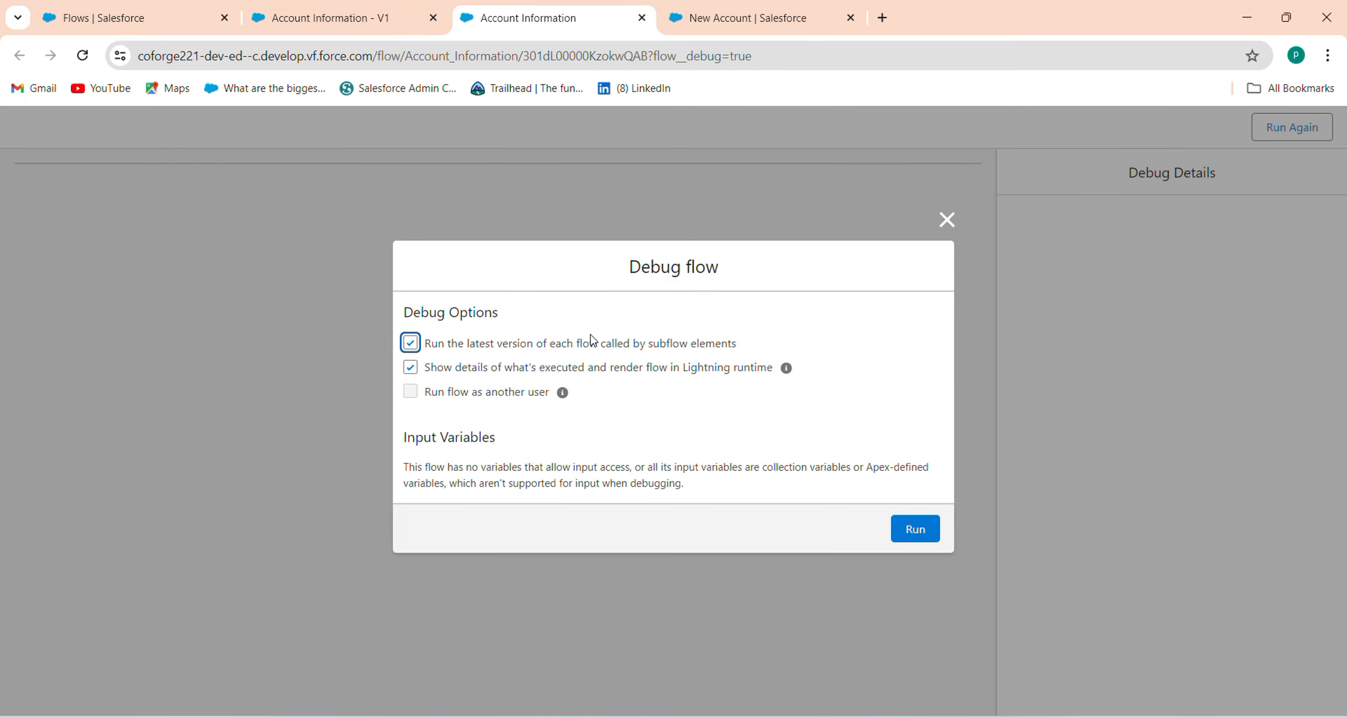
pyautogui.click(915, 543)
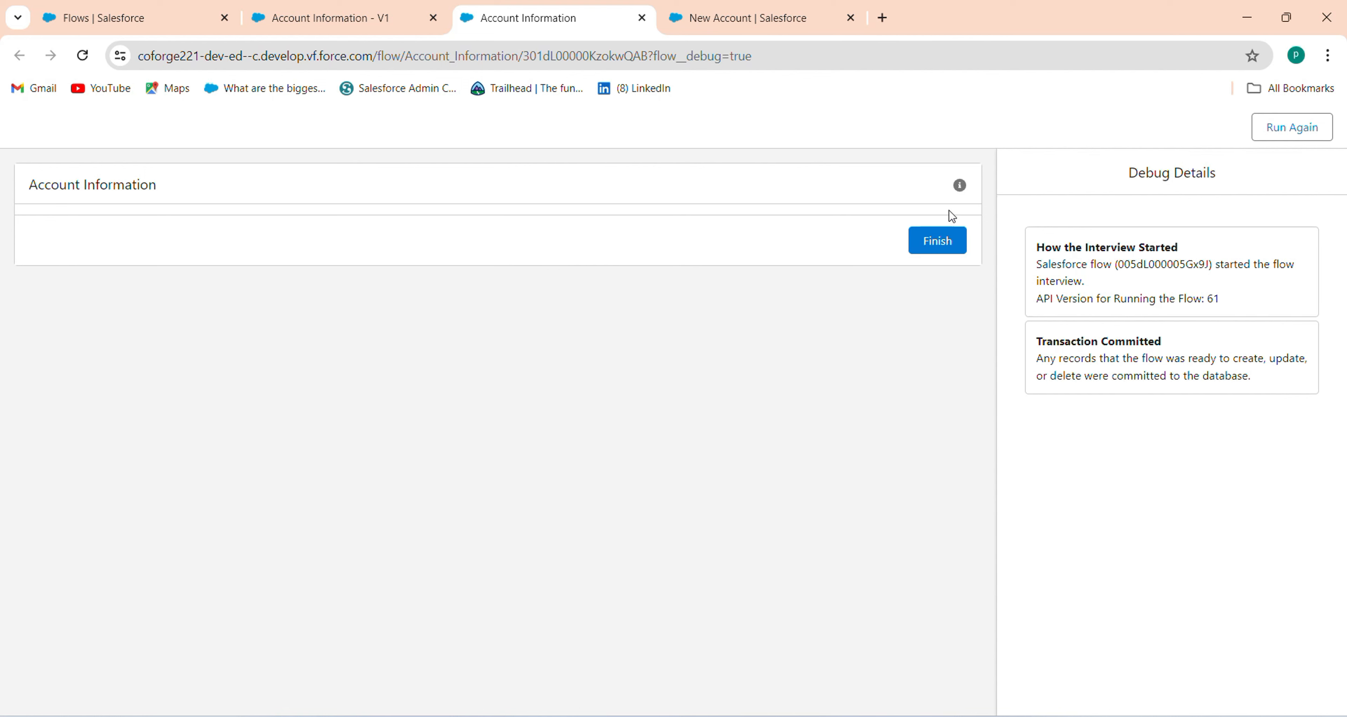
pyautogui.click(959, 191)
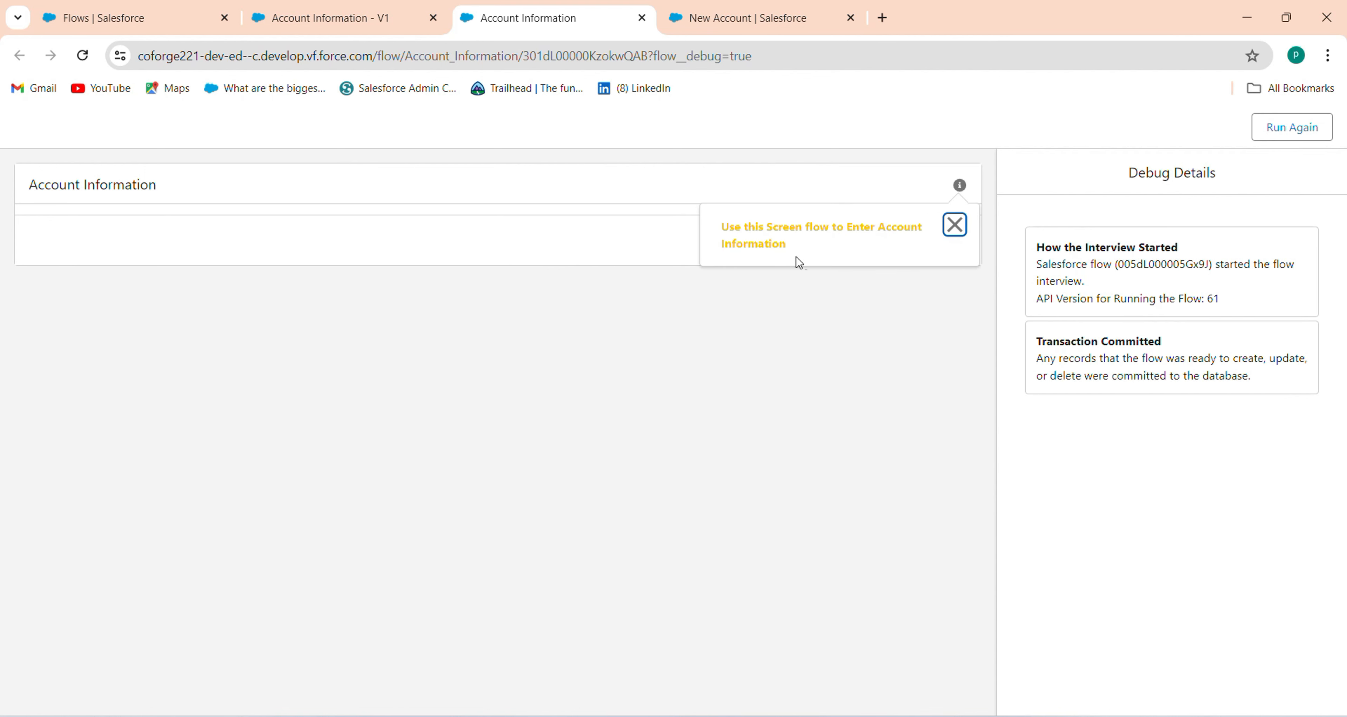
pyautogui.click(955, 225)
# Step: Close the debug run page and reopen the Account Information screen element for editing
pyautogui.click(332, 7)
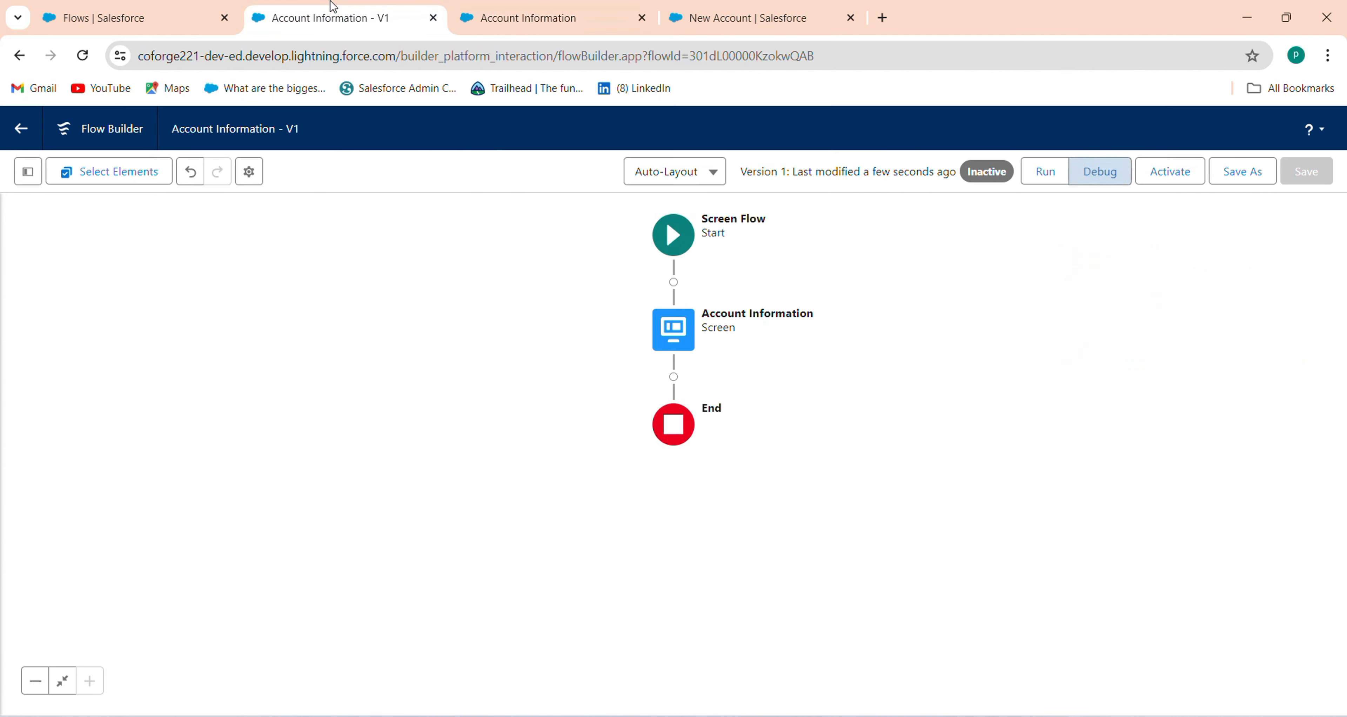
pyautogui.click(511, 8)
pyautogui.rightClick(510, 7)
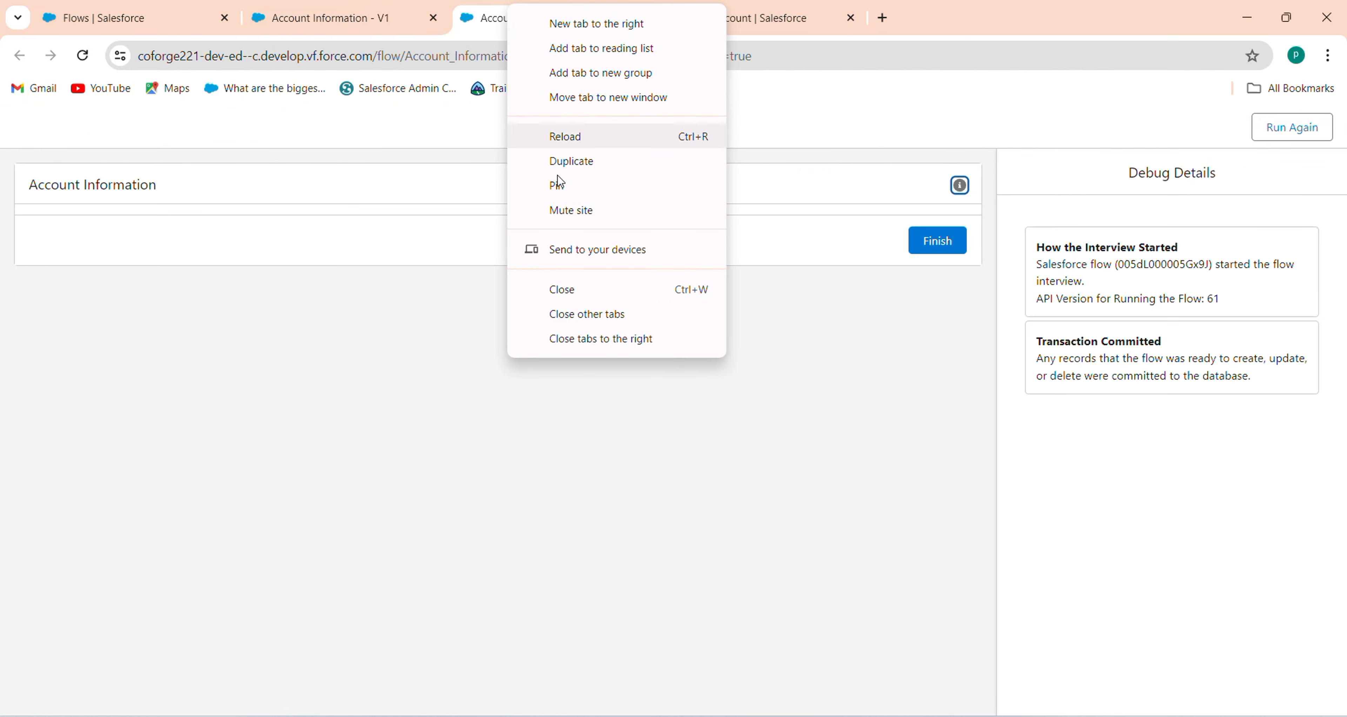
pyautogui.click(553, 296)
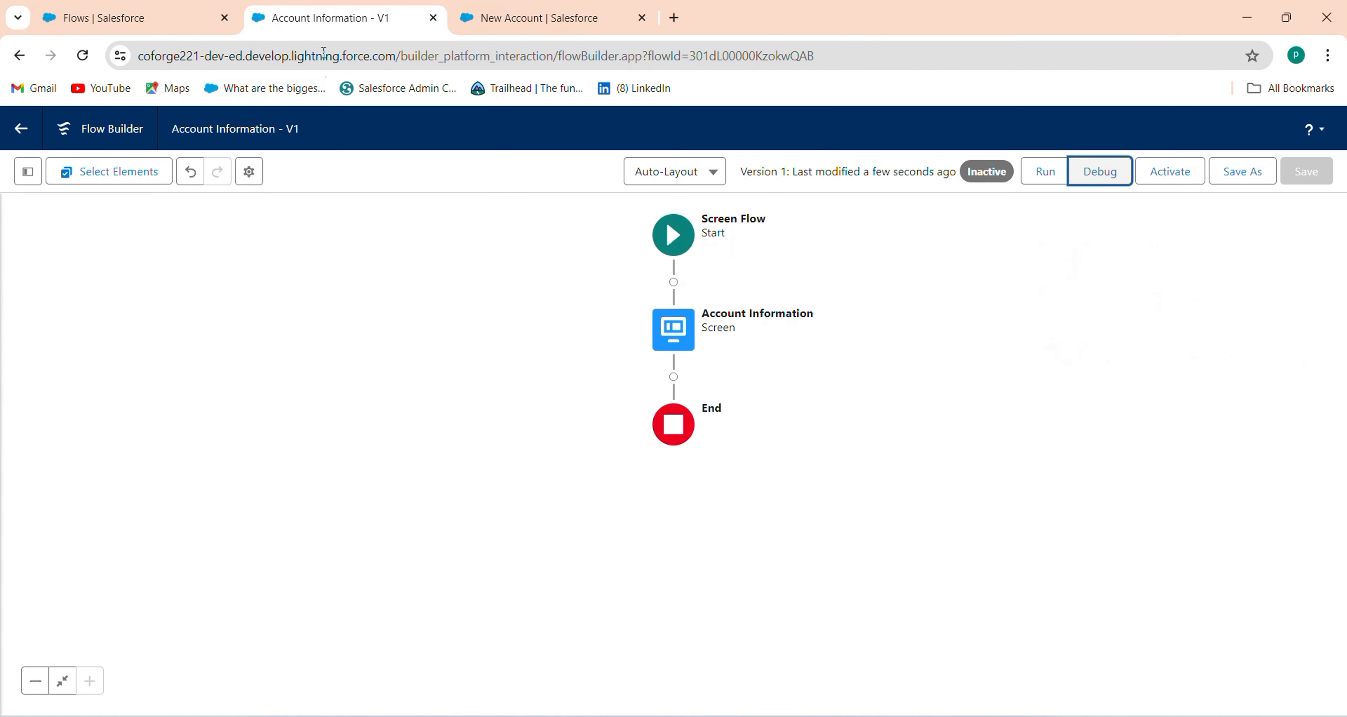
pyautogui.click(664, 342)
pyautogui.click(612, 507)
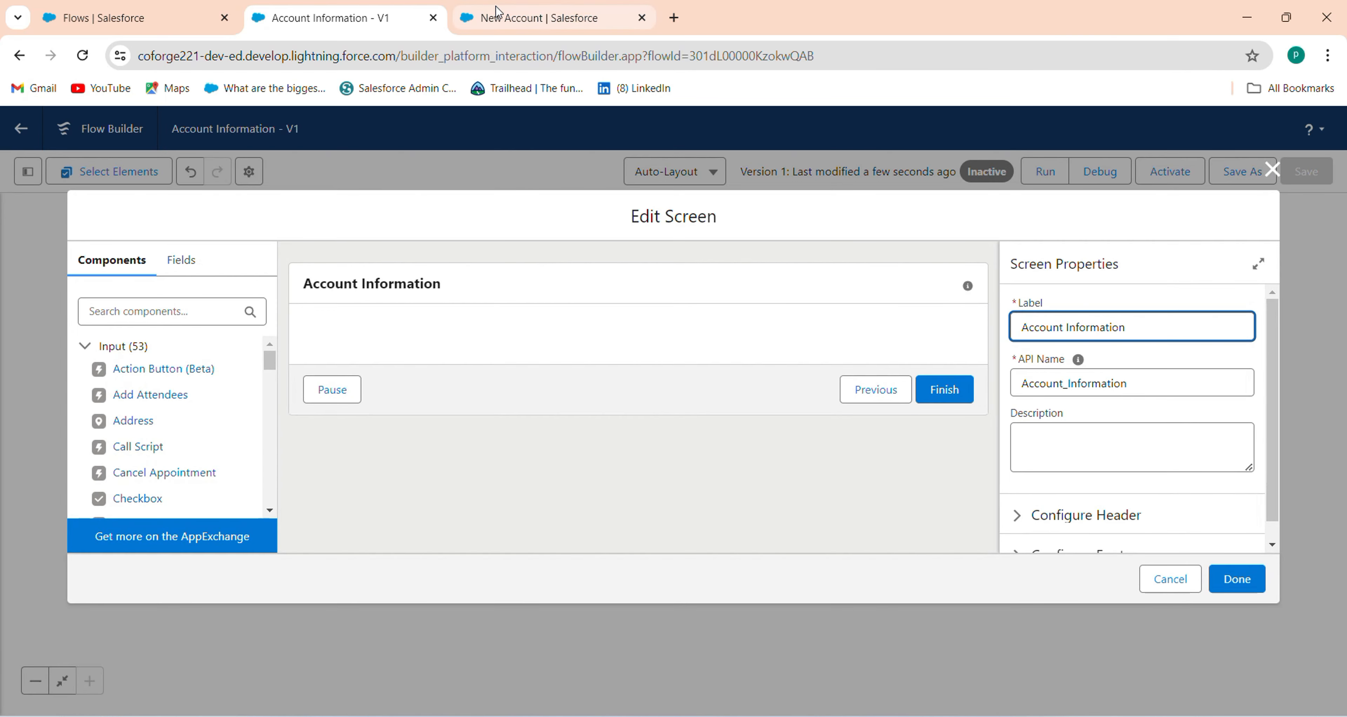
# Step: Check the Account Information section of the standard New Account form for the fields to reproduce
pyautogui.click(497, 11)
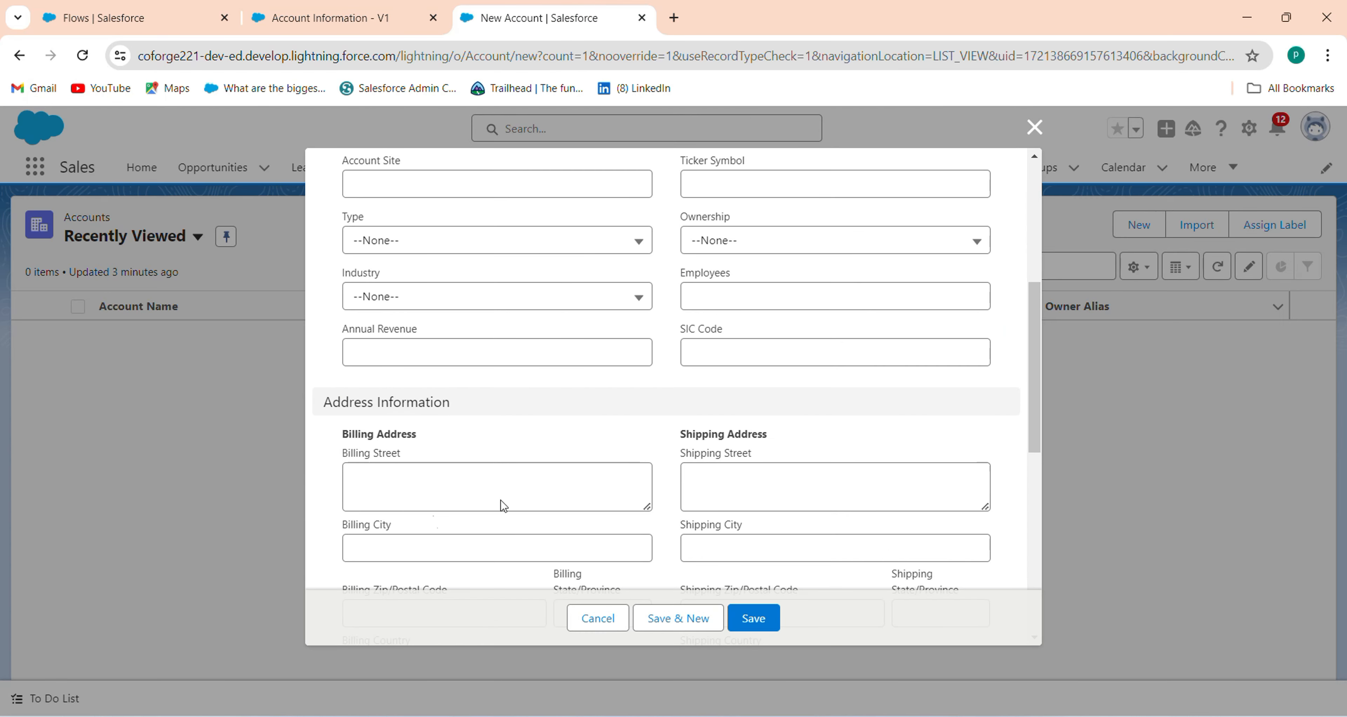
pyautogui.moveTo(1031, 447); pyautogui.dragTo(1033, 335)
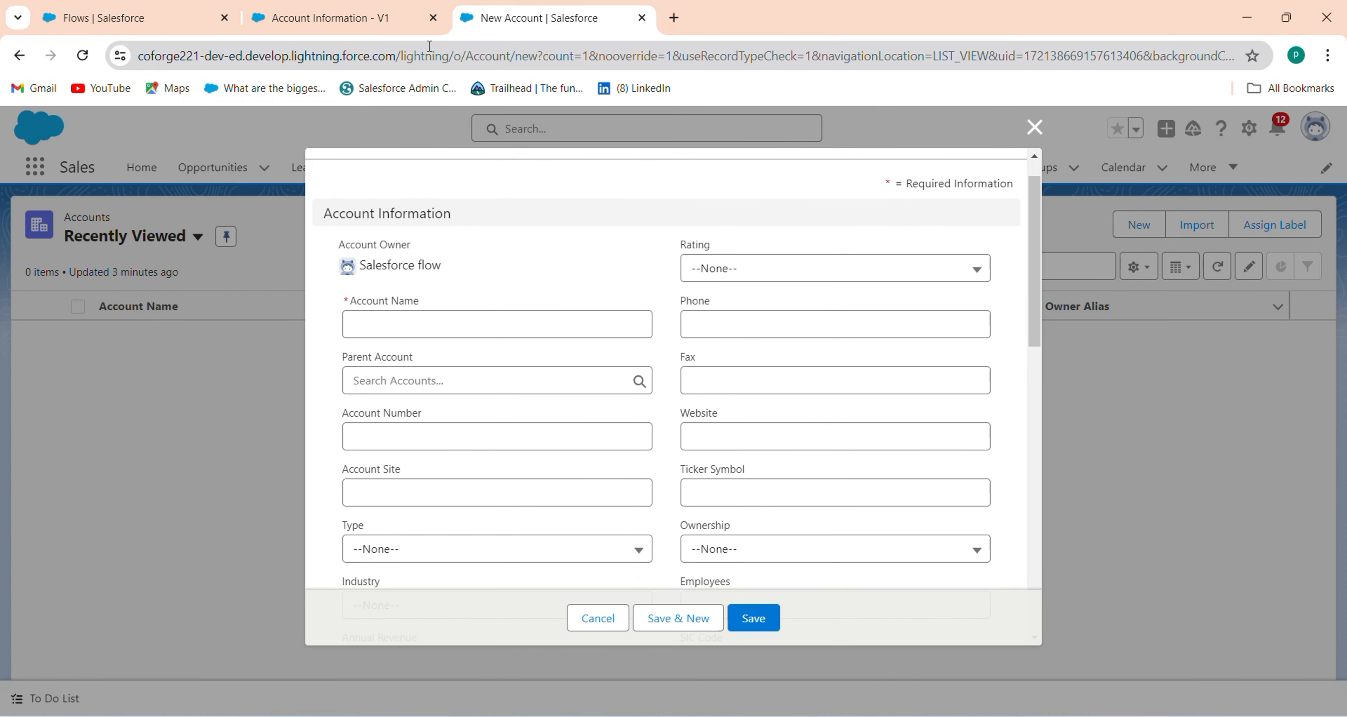
pyautogui.click(341, 7)
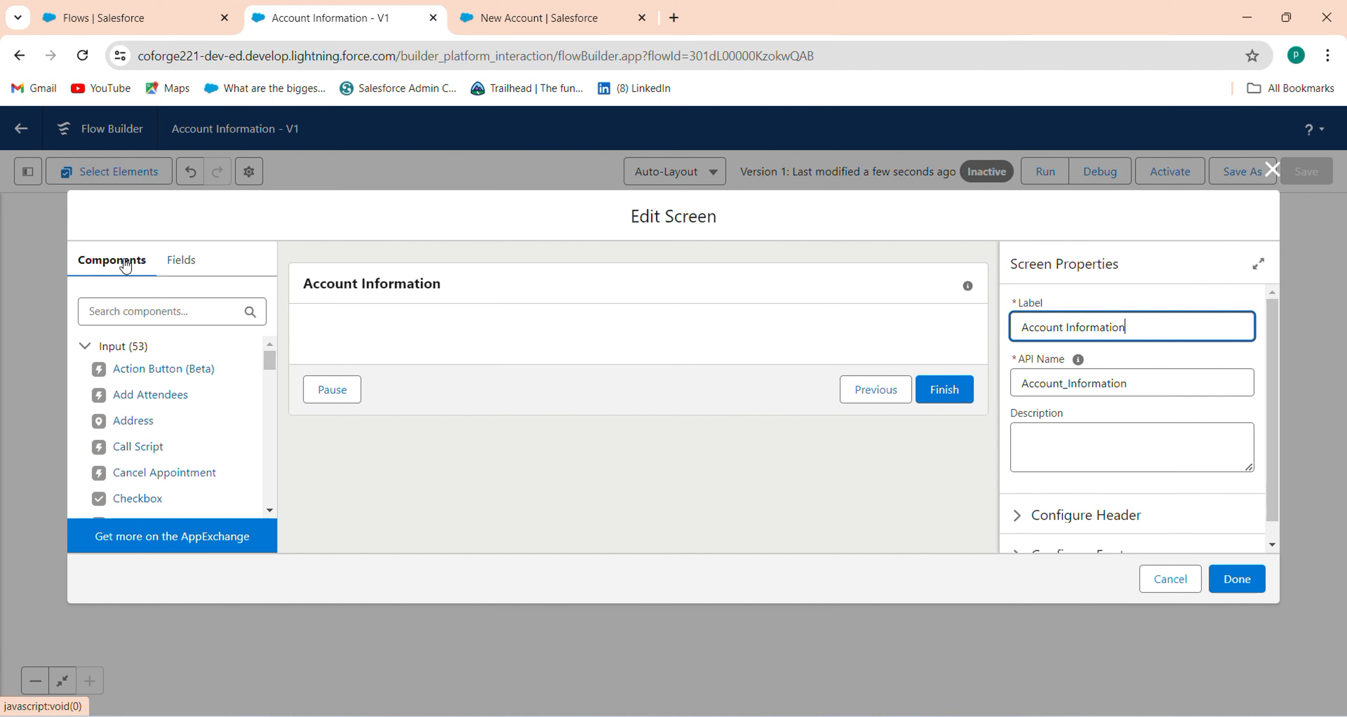
# Step: Create a record variable named Account for the Account object, available for input and output, as the source of the screen's record fields
pyautogui.click(176, 267)
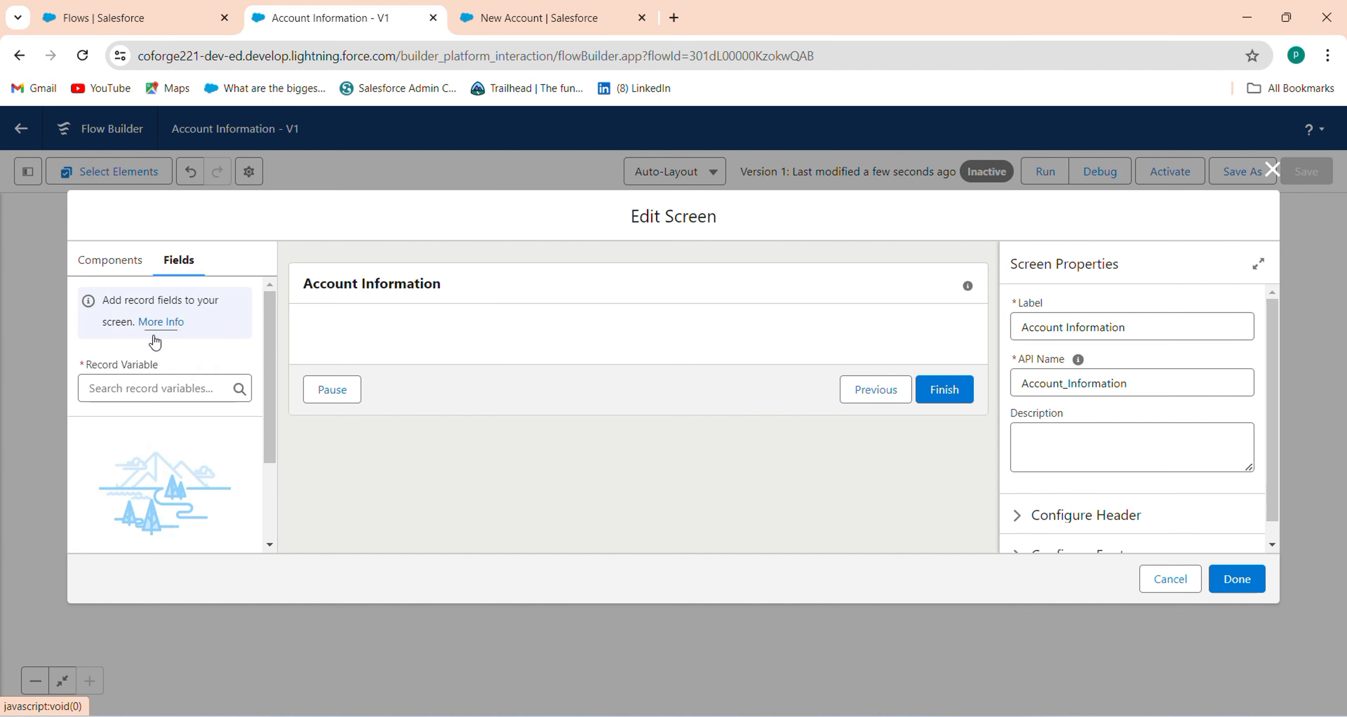
pyautogui.click(159, 382)
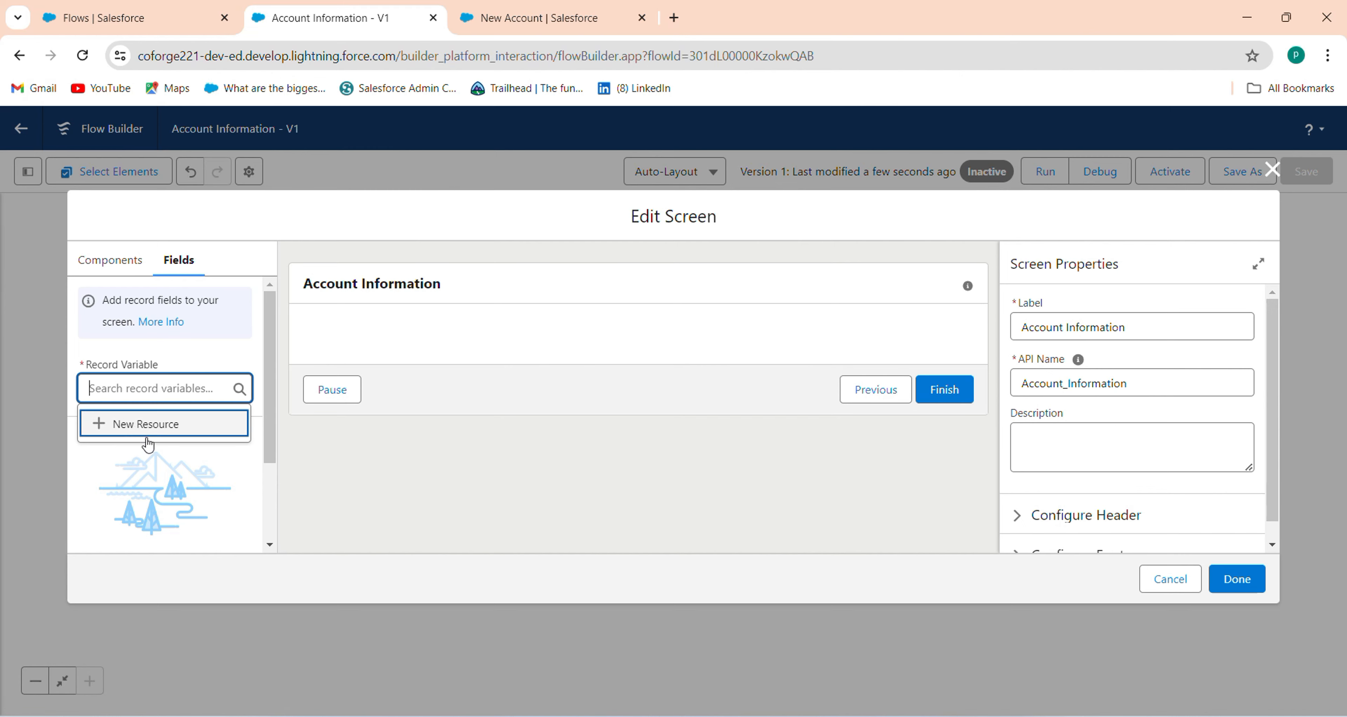
pyautogui.click(99, 424)
pyautogui.click(327, 282)
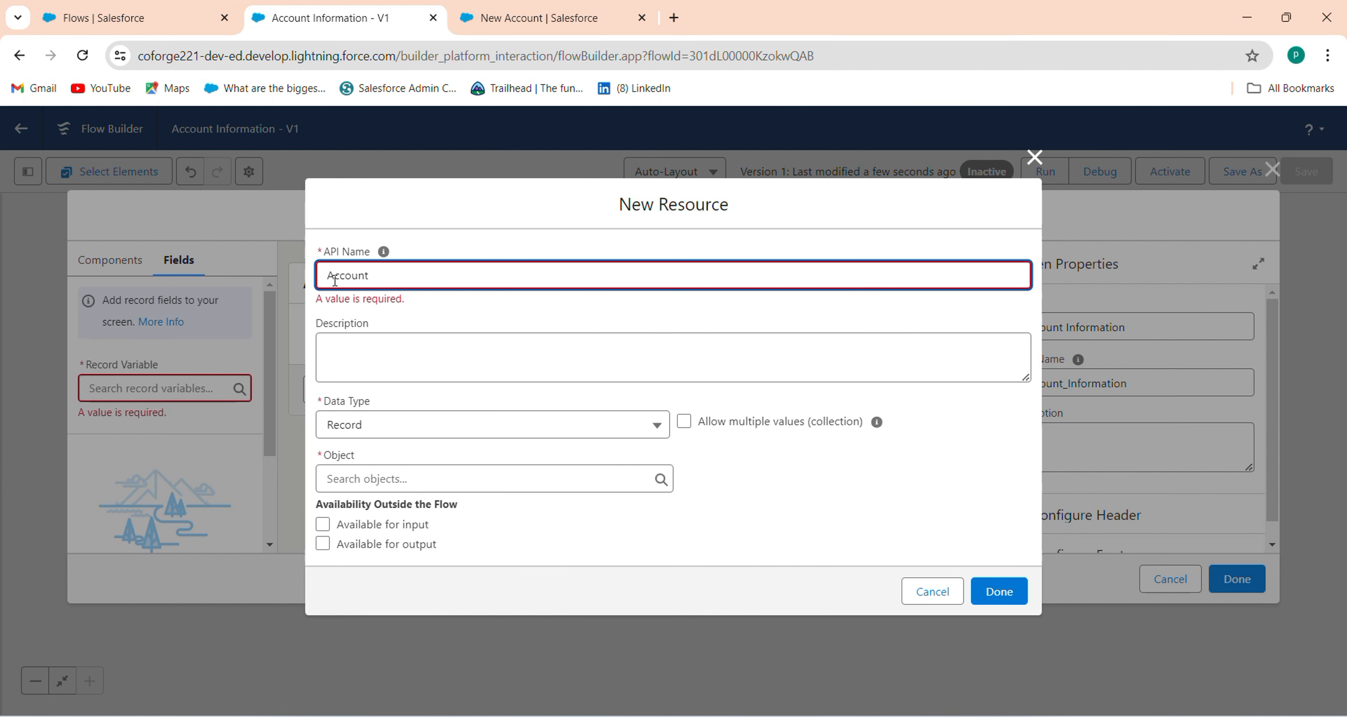
pyautogui.write('Account')
pyautogui.click(372, 478)
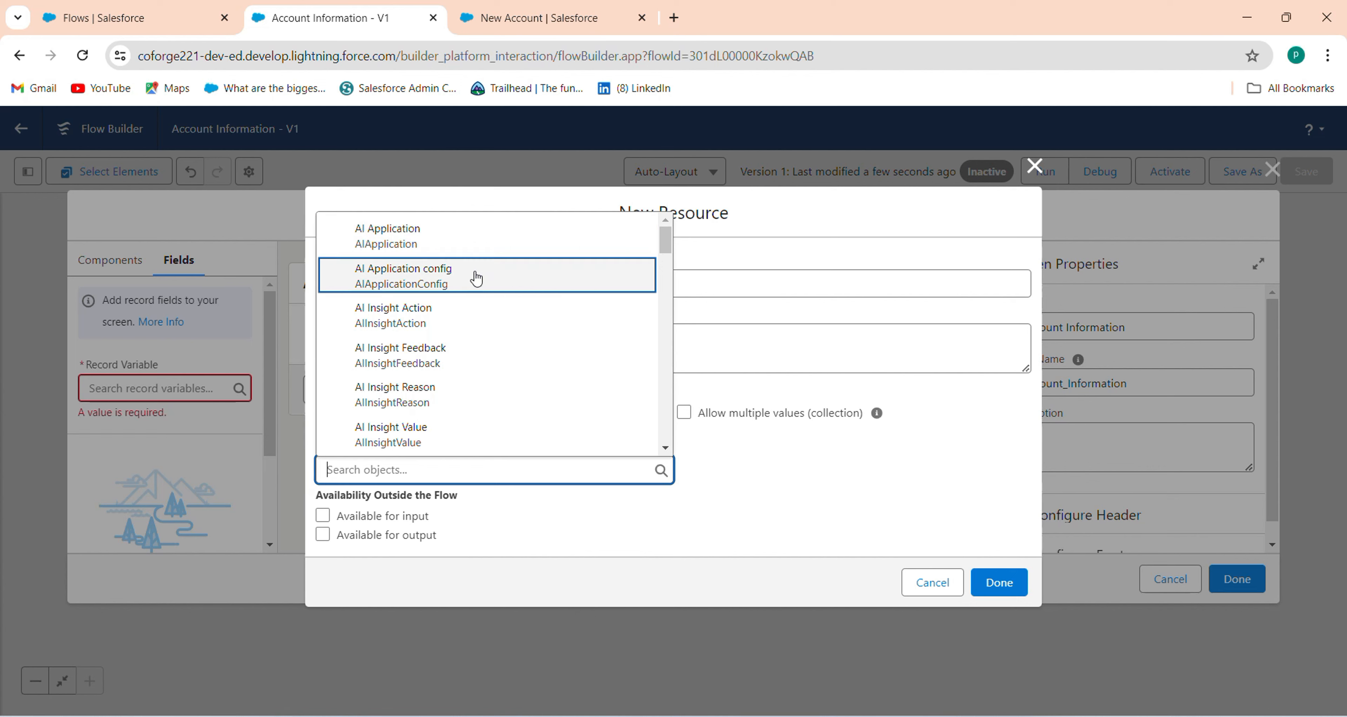
pyautogui.write('Acc')
pyautogui.click(461, 277)
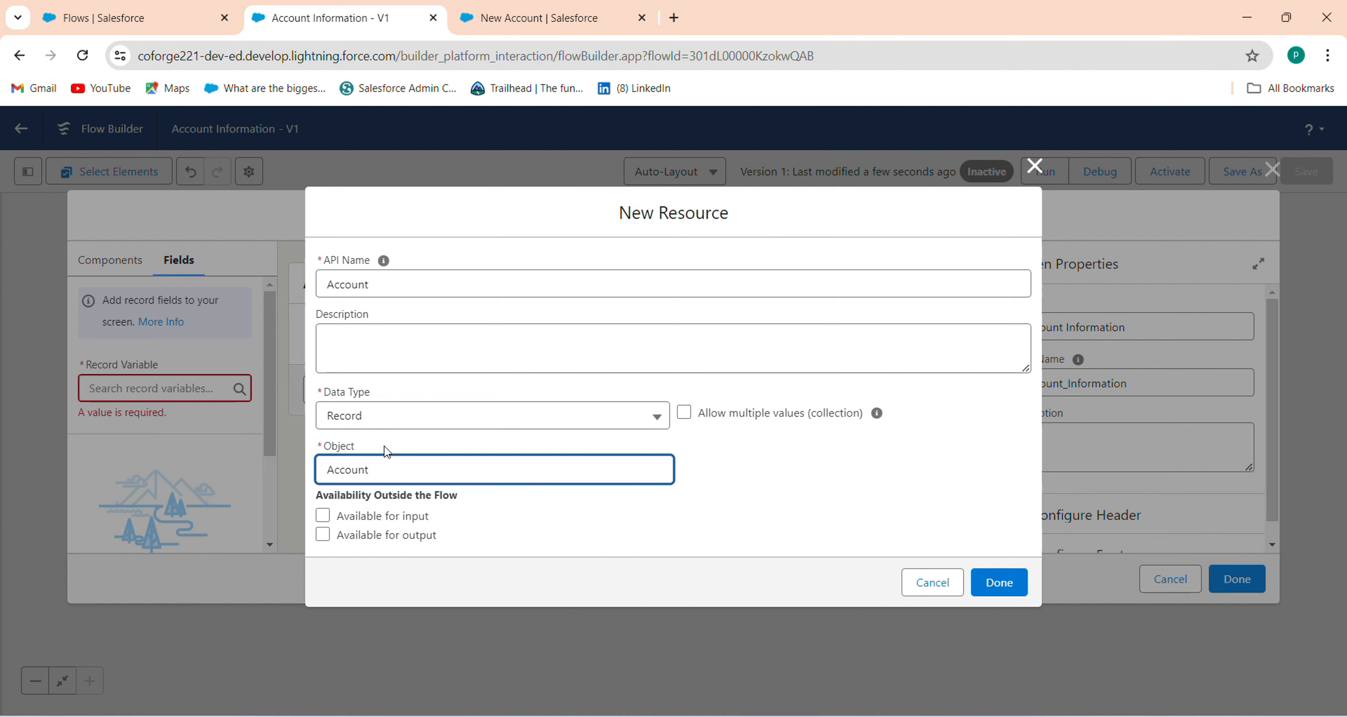
pyautogui.click(366, 515)
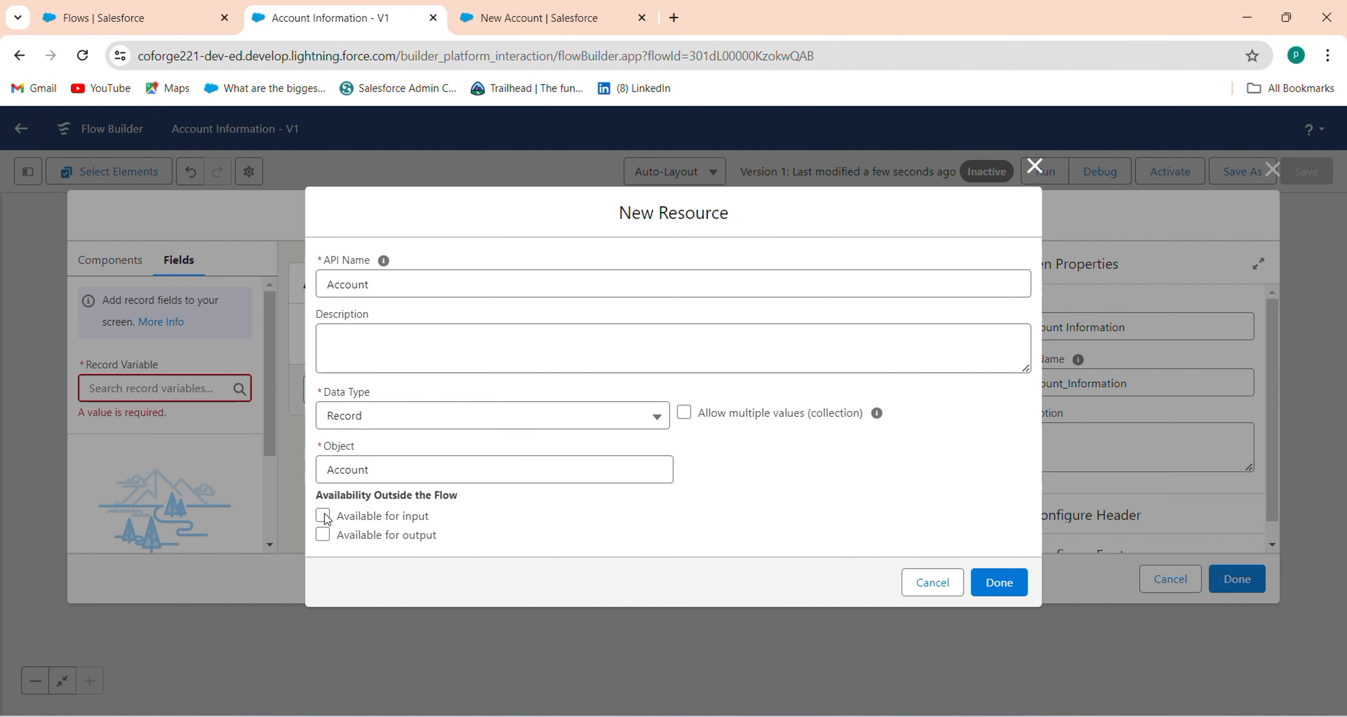
pyautogui.click(321, 536)
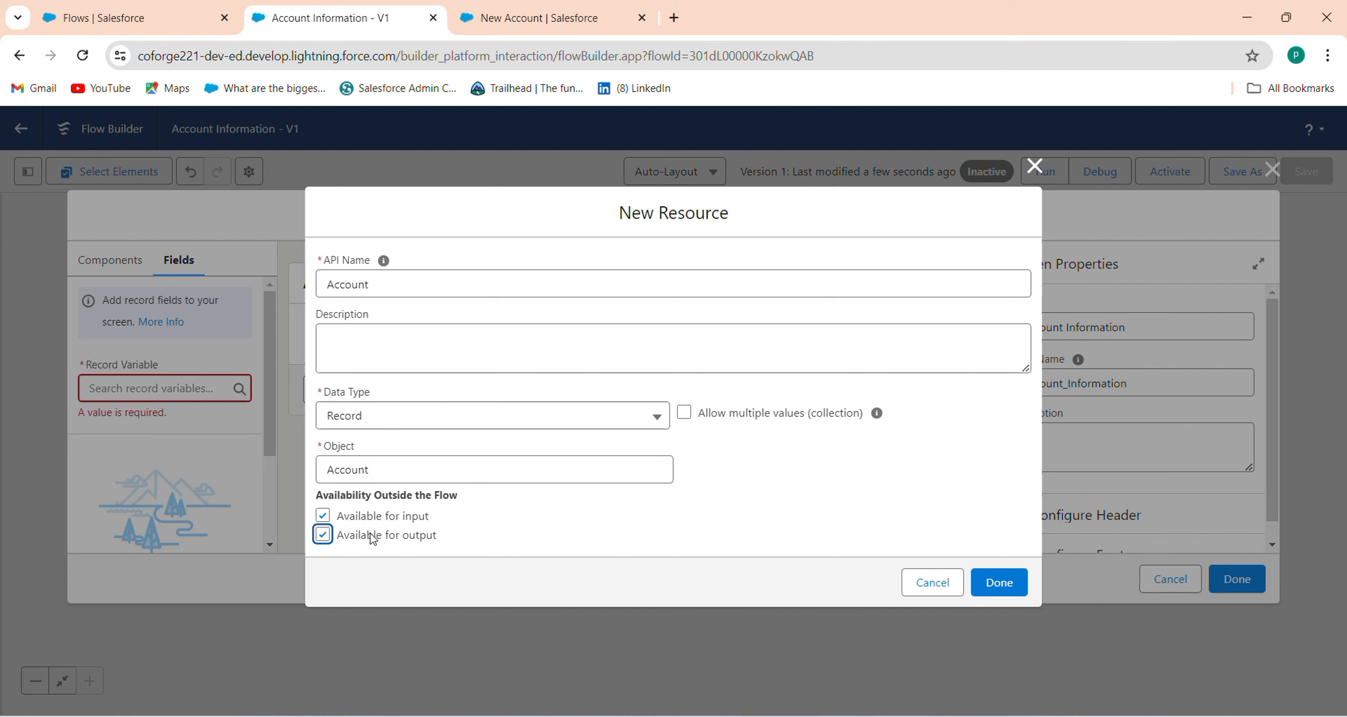
pyautogui.click(988, 583)
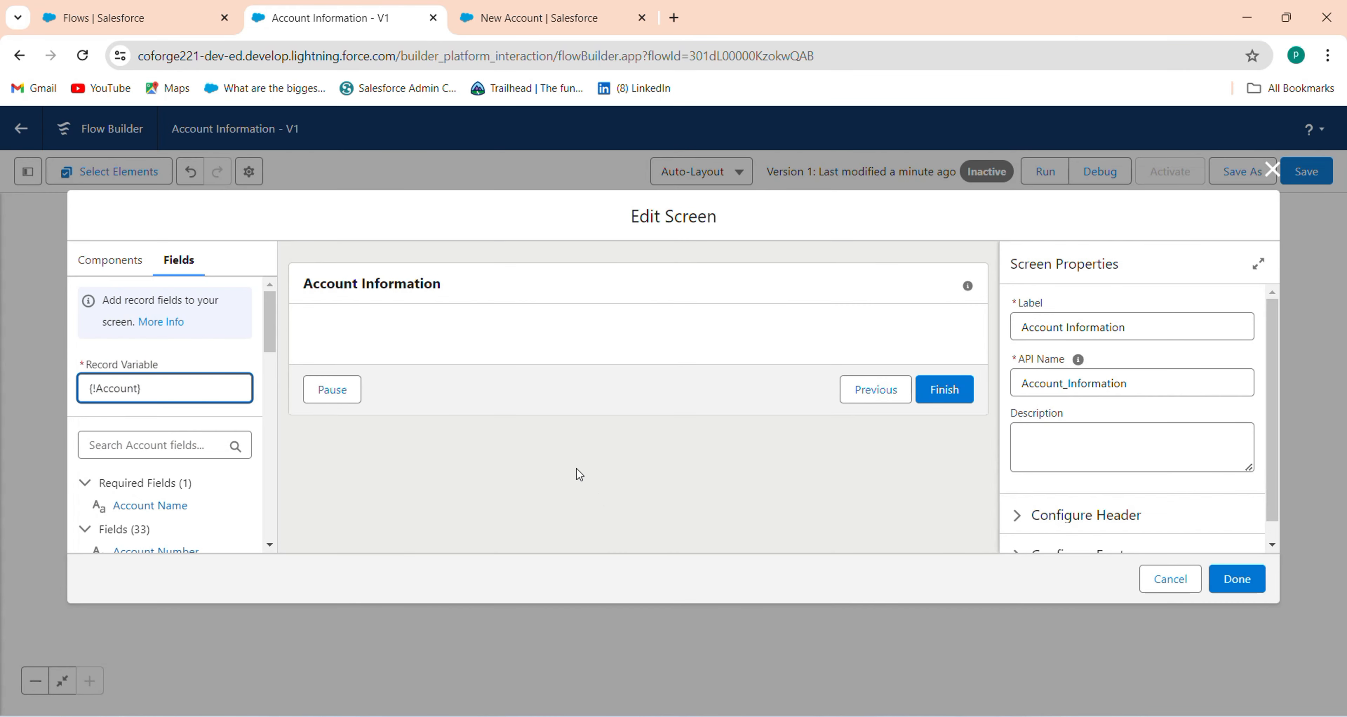
# Step: Look through the available Account record fields and compare them with the standard New Account form
pyautogui.moveTo(274, 347); pyautogui.dragTo(277, 393)
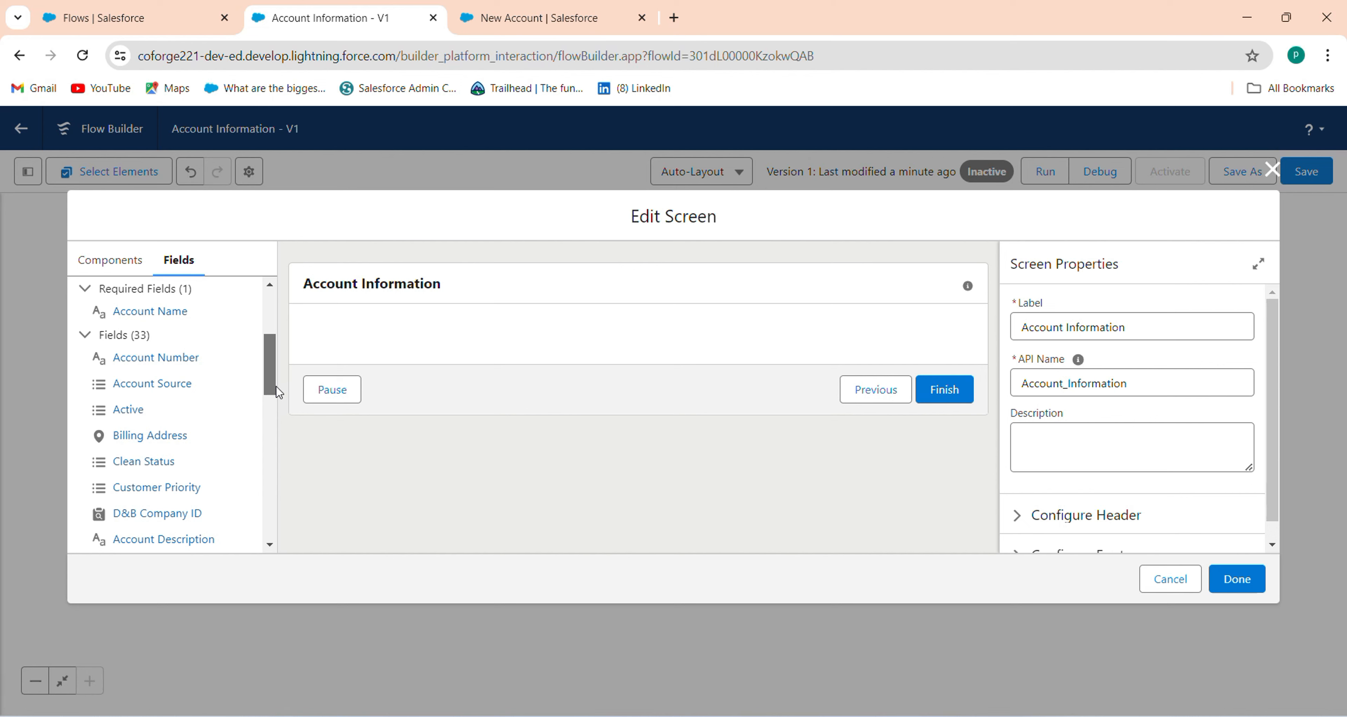
pyautogui.moveTo(278, 393); pyautogui.dragTo(264, 444)
pyautogui.moveTo(264, 422); pyautogui.dragTo(268, 369)
pyautogui.click(481, 23)
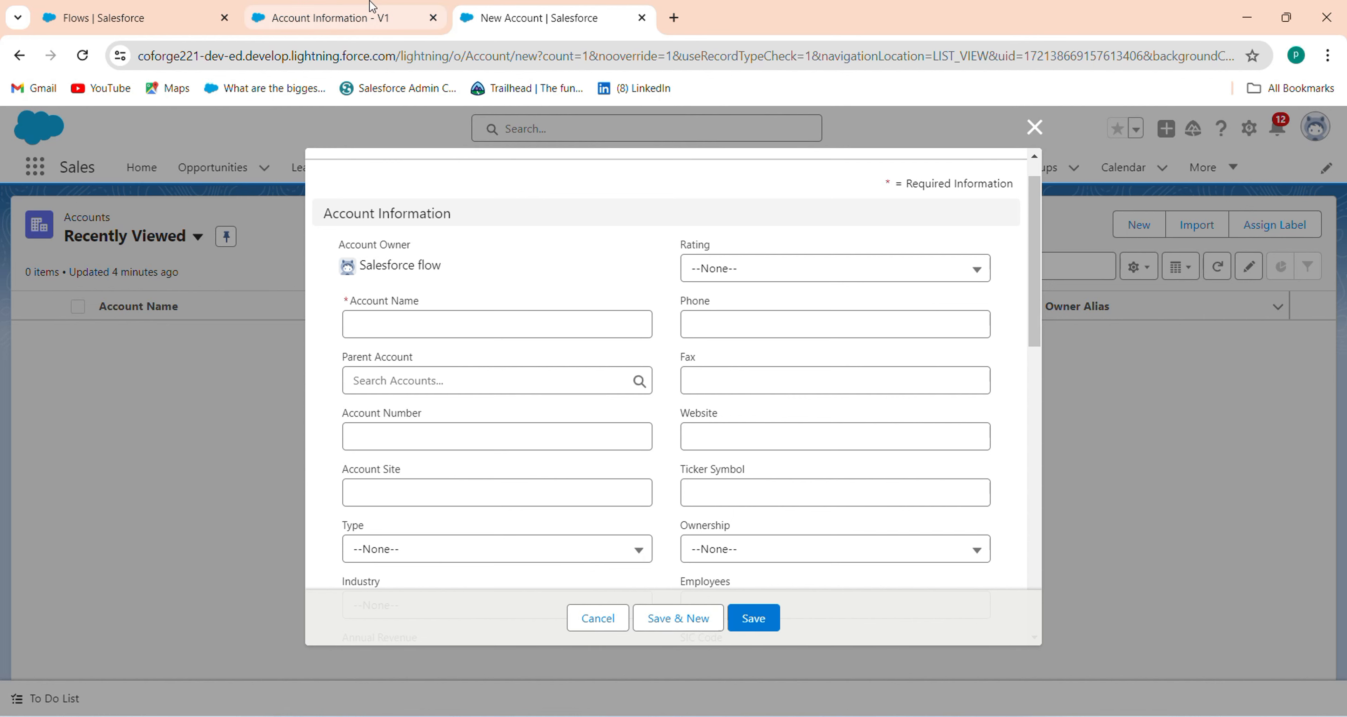
pyautogui.click(329, 18)
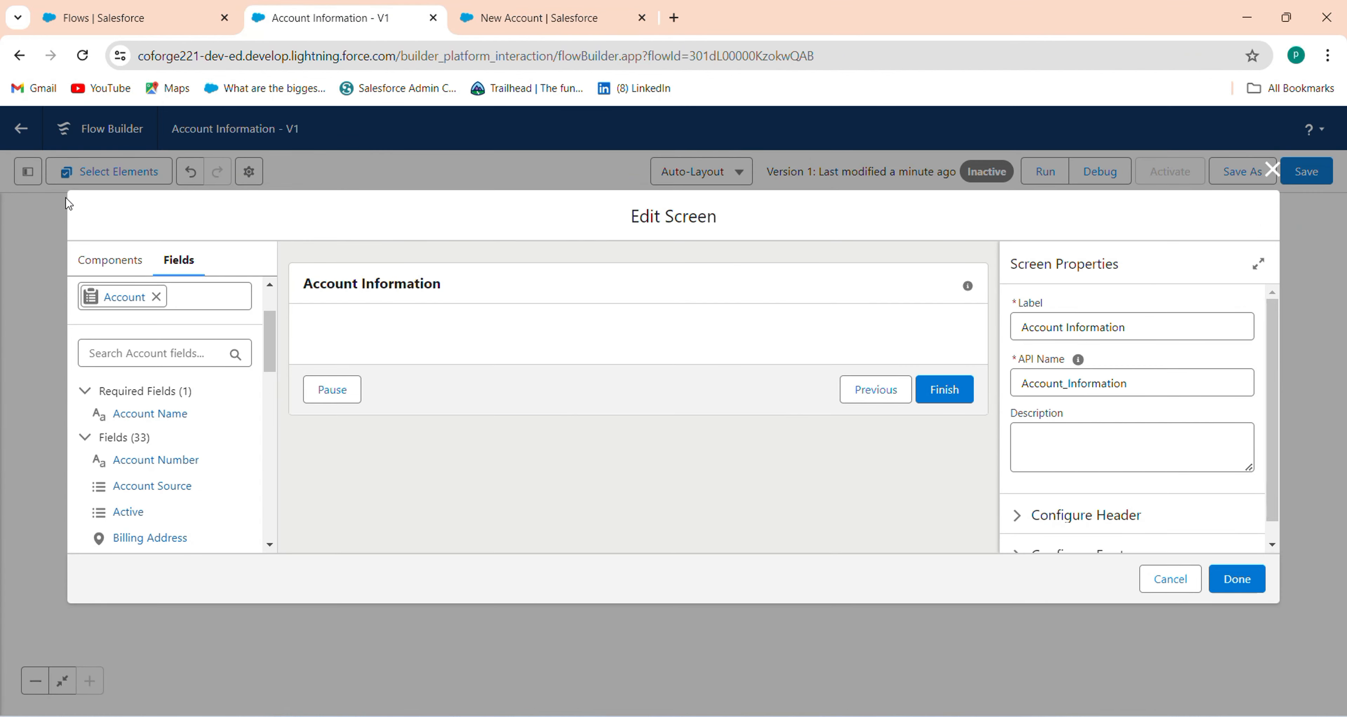
# Step: Search the screen components for "sec" and add a Section to the Account Information screen
pyautogui.click(101, 260)
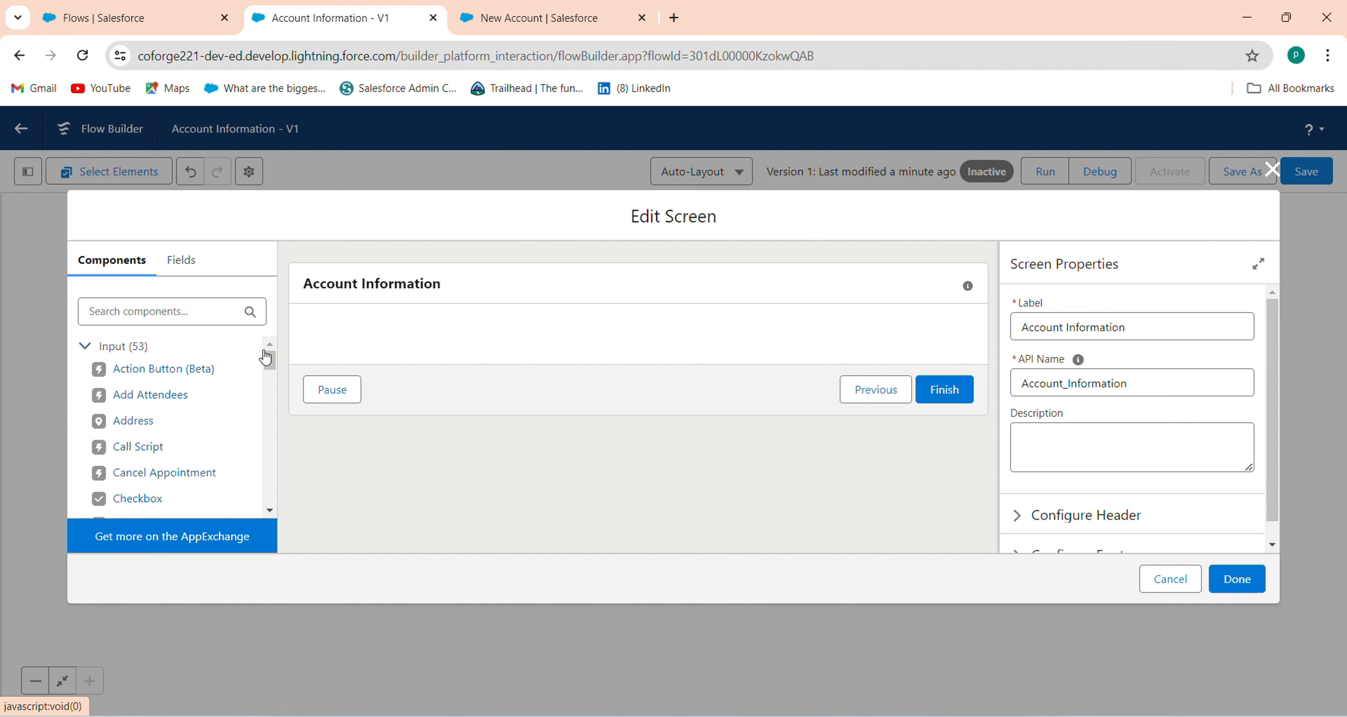
pyautogui.moveTo(266, 357); pyautogui.dragTo(264, 483)
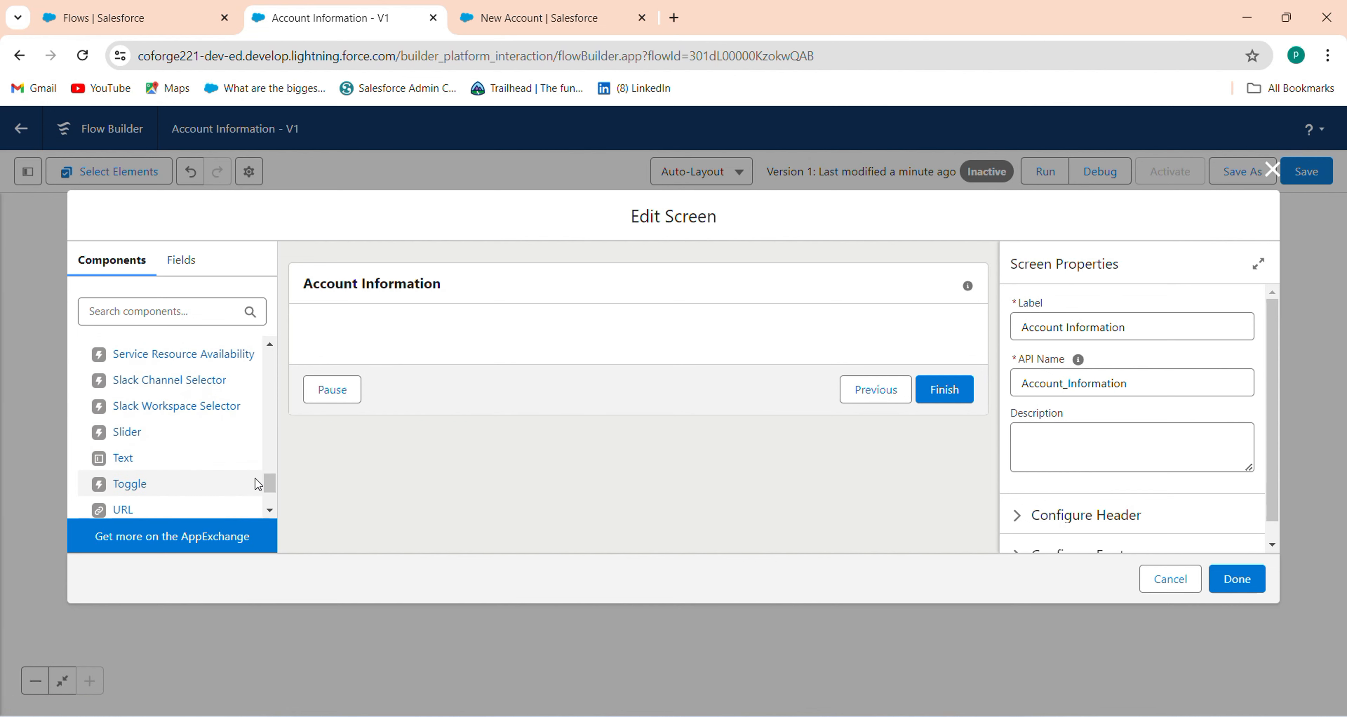
pyautogui.click(134, 310)
pyautogui.write('sec')
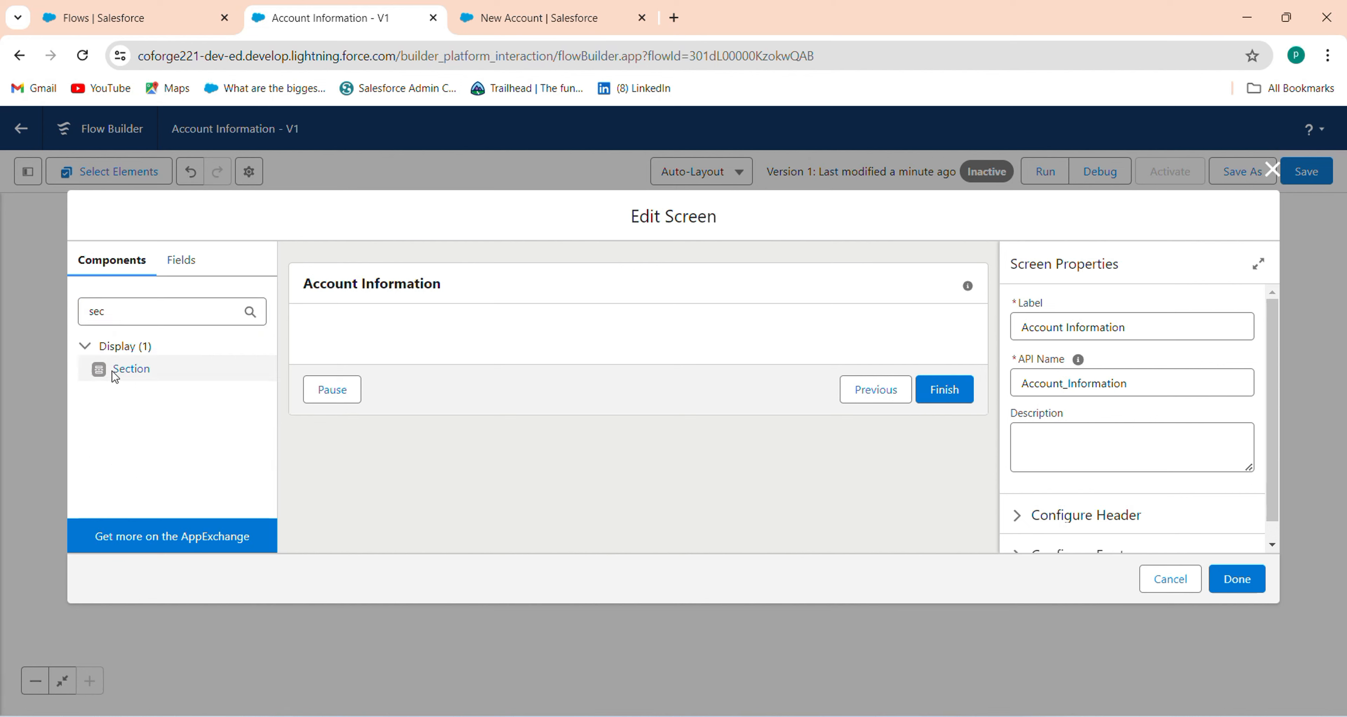
pyautogui.moveTo(105, 371); pyautogui.dragTo(430, 345)
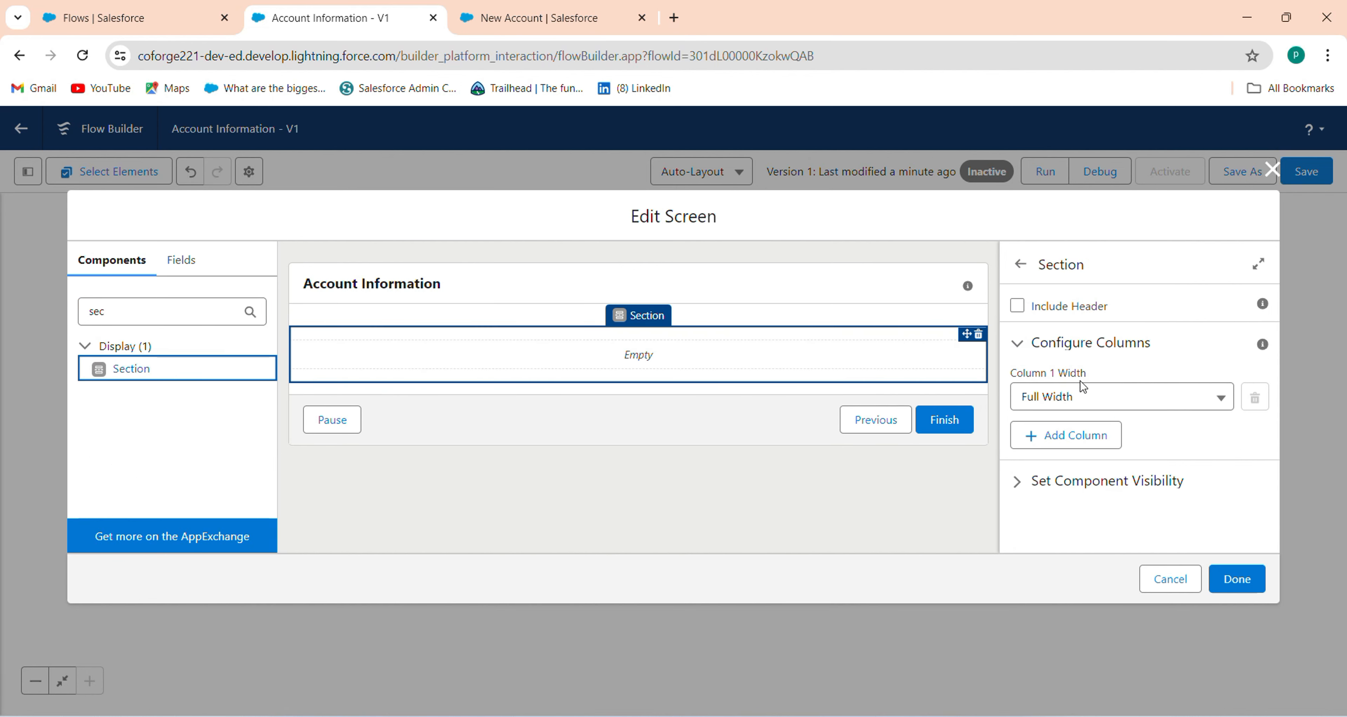
# Step: Include a header on the section with the label "Account Information" and the API name Account_Information_1
pyautogui.click(1017, 307)
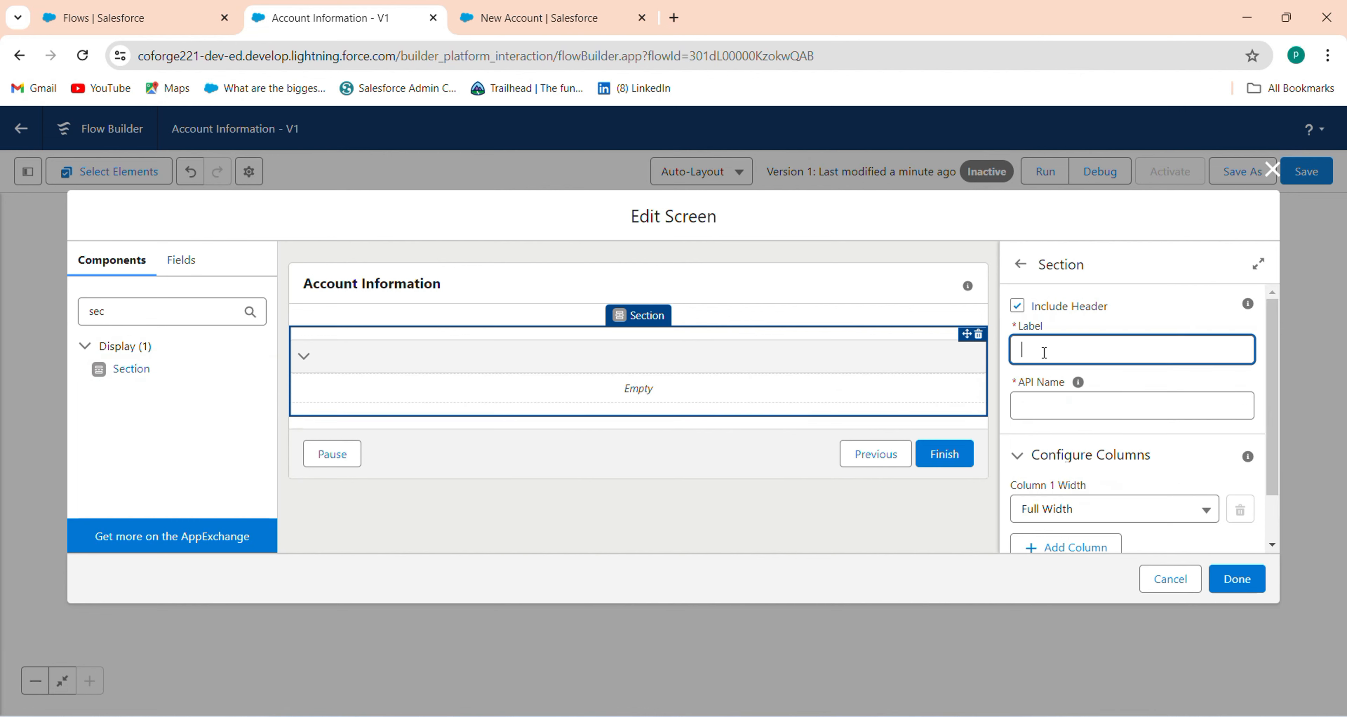
pyautogui.click(539, 18)
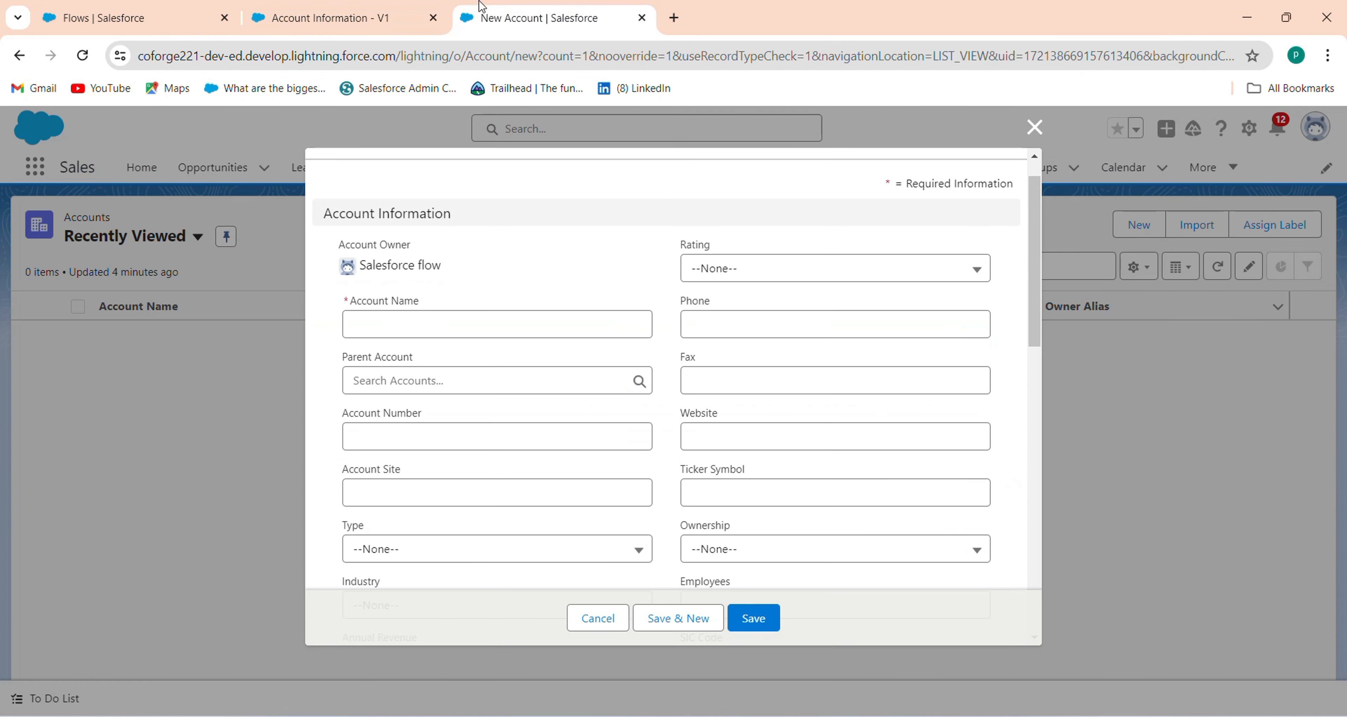
pyautogui.click(331, 18)
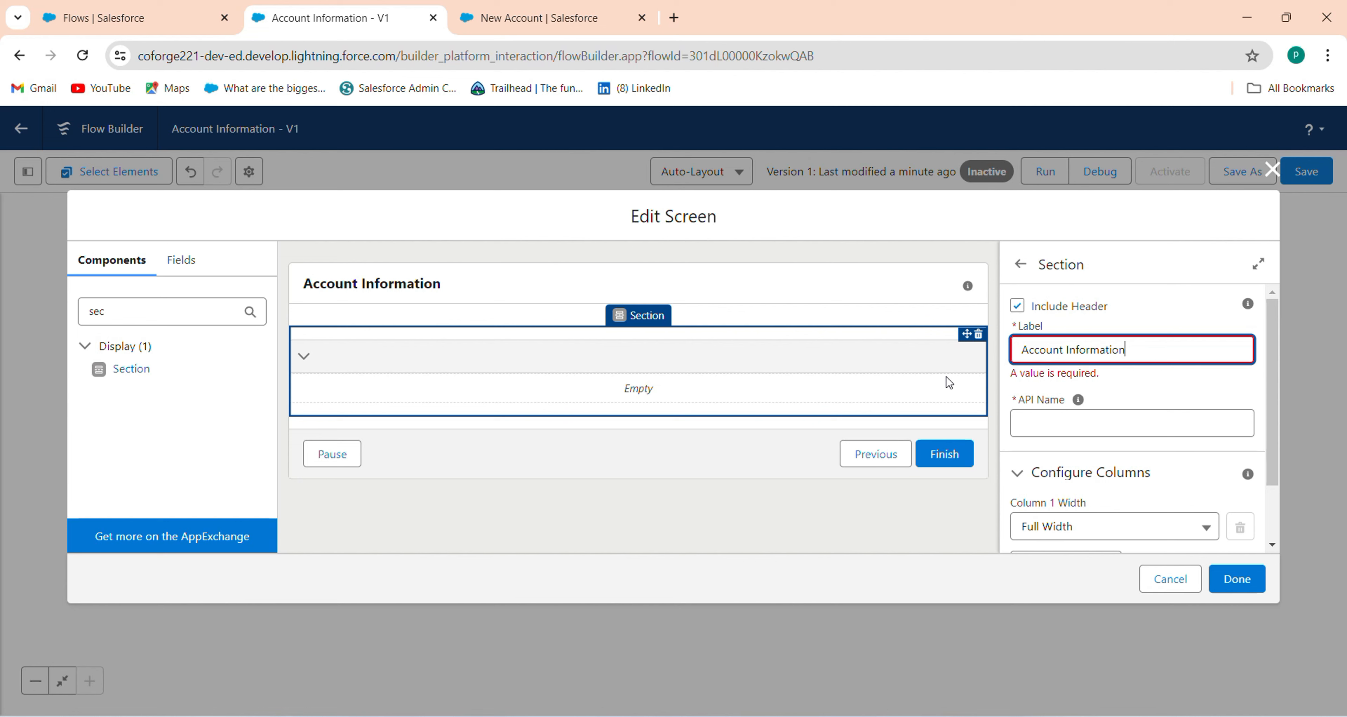
pyautogui.click(1151, 386)
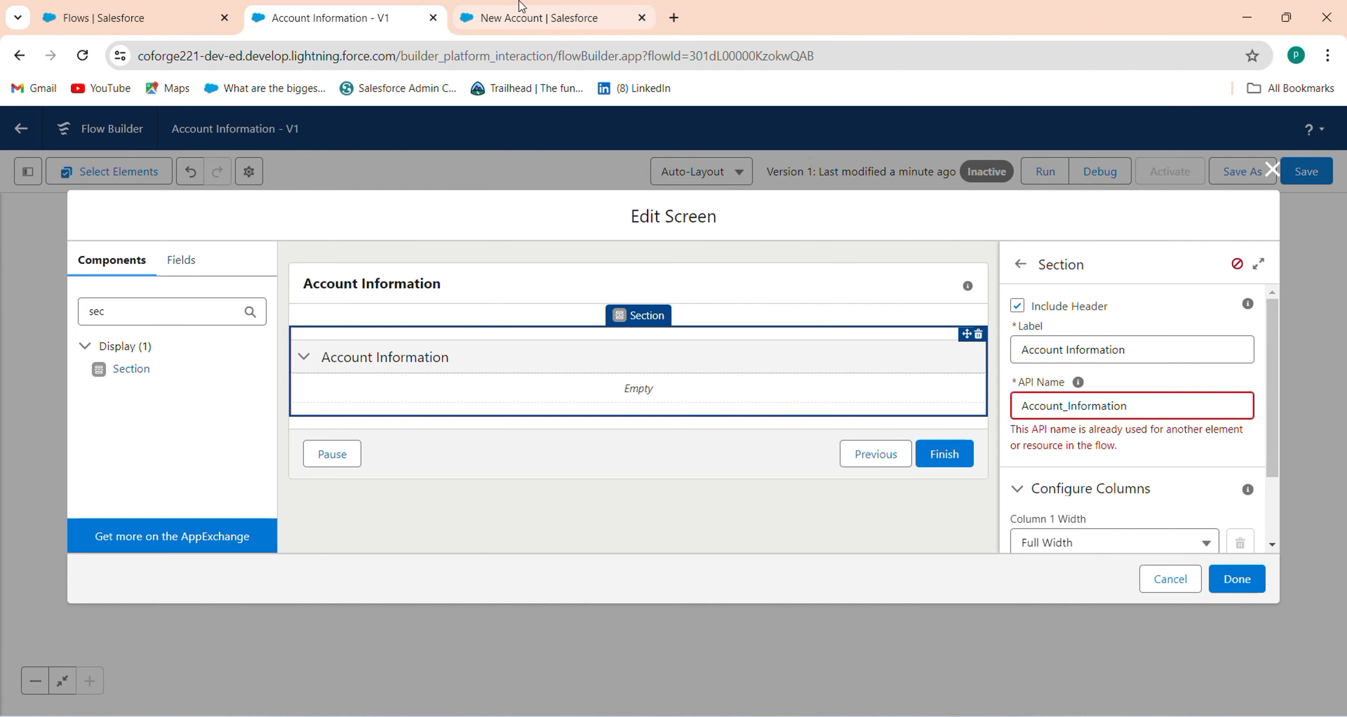
pyautogui.click(523, 12)
pyautogui.click(408, 7)
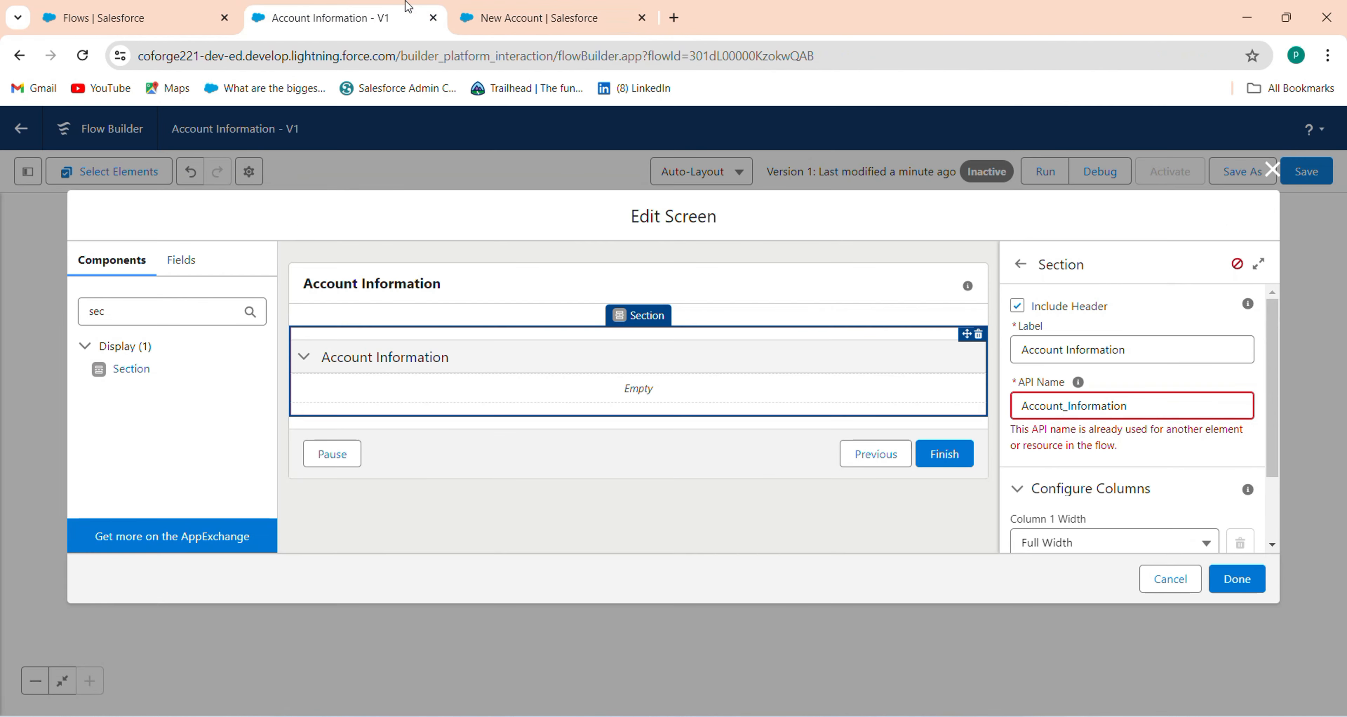
pyautogui.click(1140, 400)
pyautogui.write('_1')
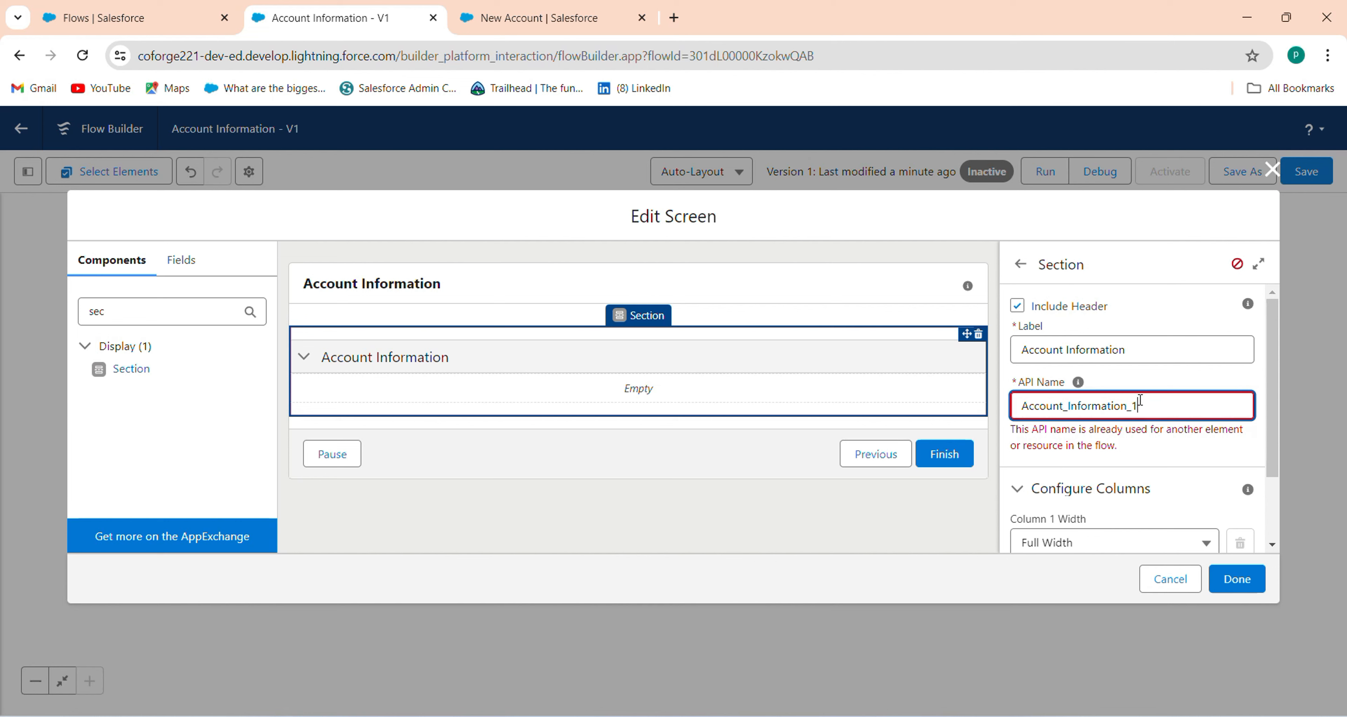
pyautogui.click(1185, 376)
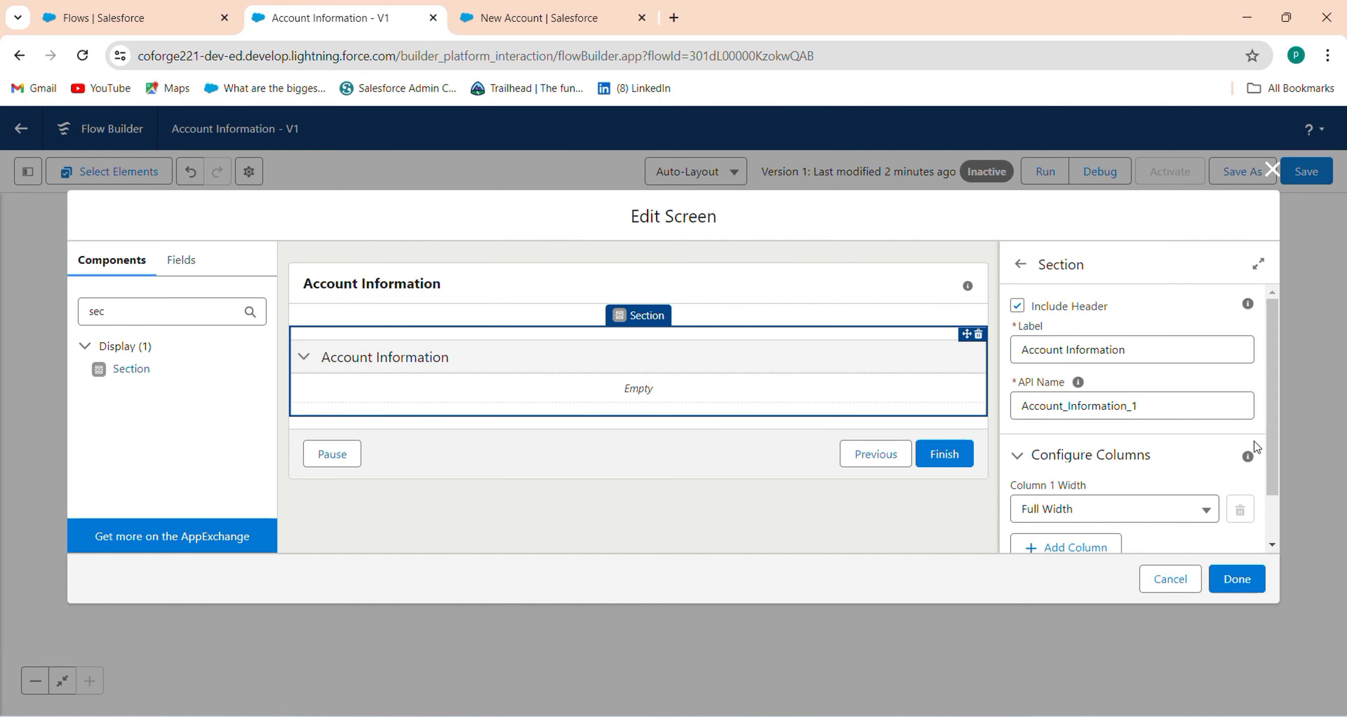
# Step: Add a second column to the section so that both columns are 6 of 12 (Half Width)
pyautogui.moveTo(1269, 453); pyautogui.dragTo(1275, 501)
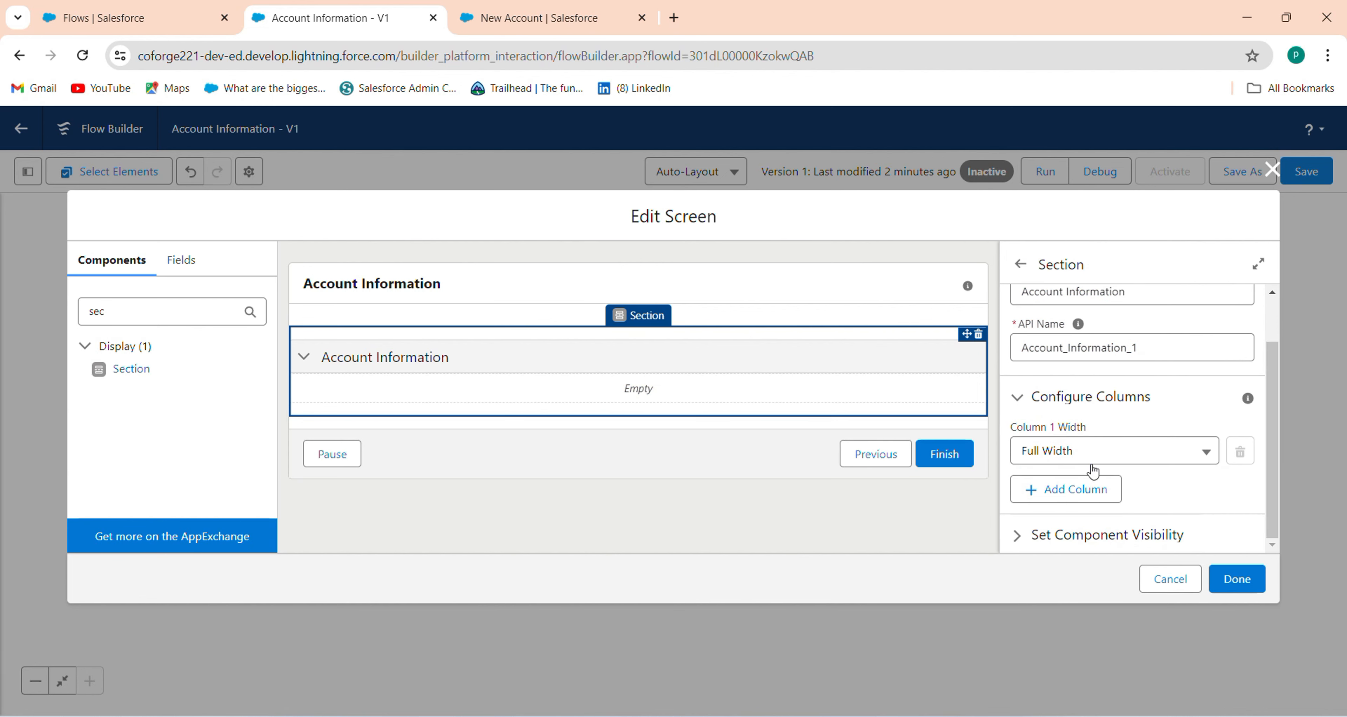
pyautogui.click(1065, 458)
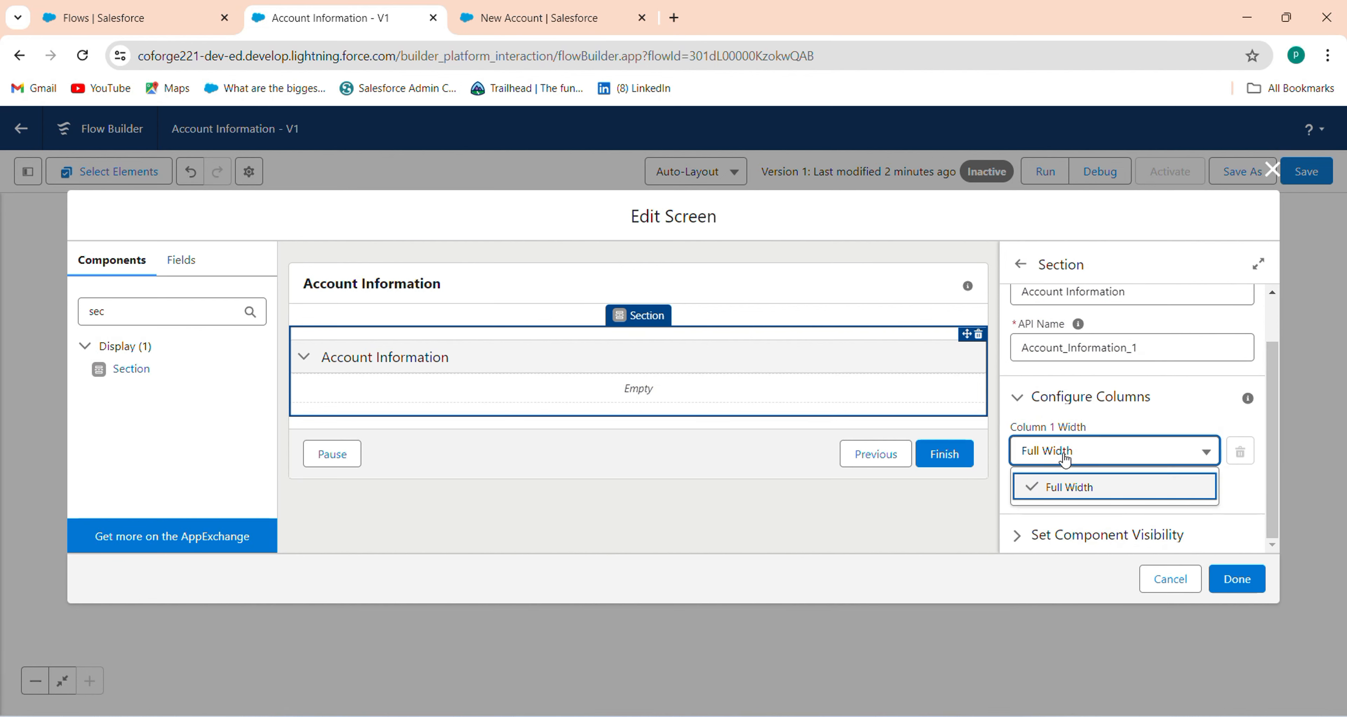
pyautogui.click(1059, 496)
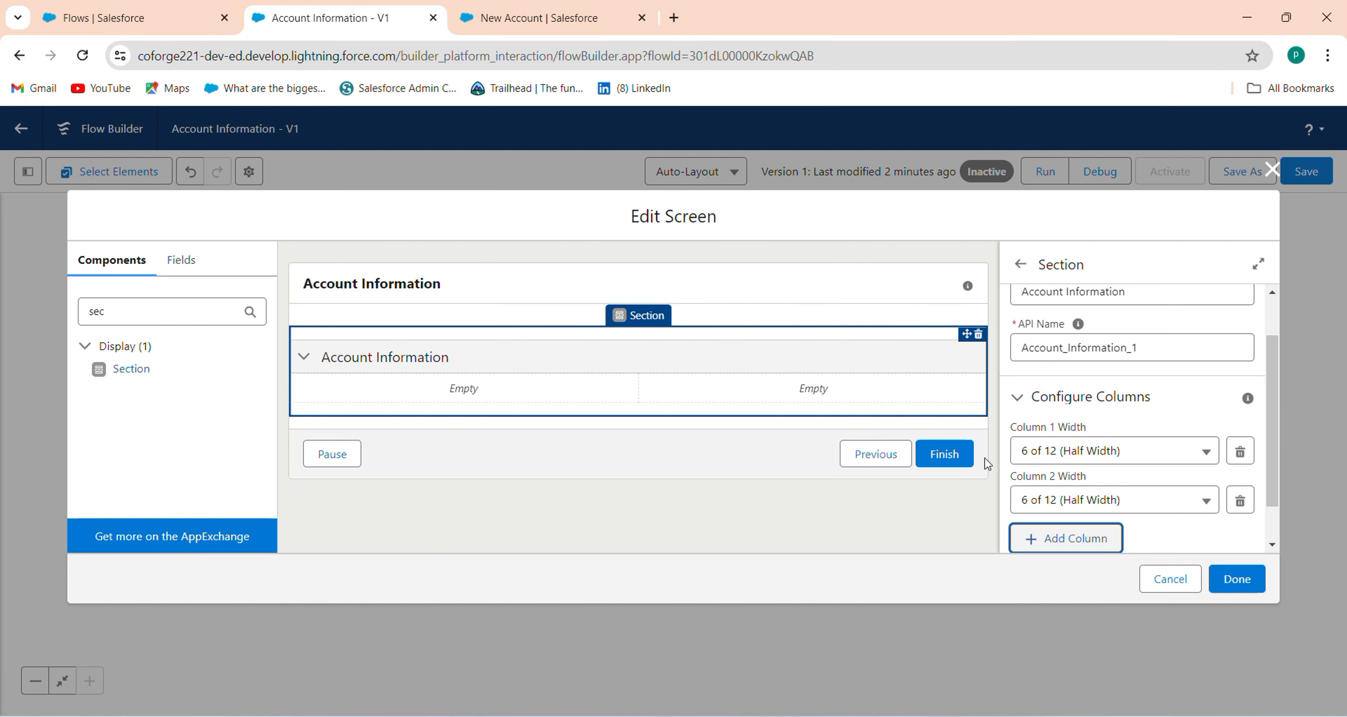
pyautogui.scroll(-1, 1279, 483)
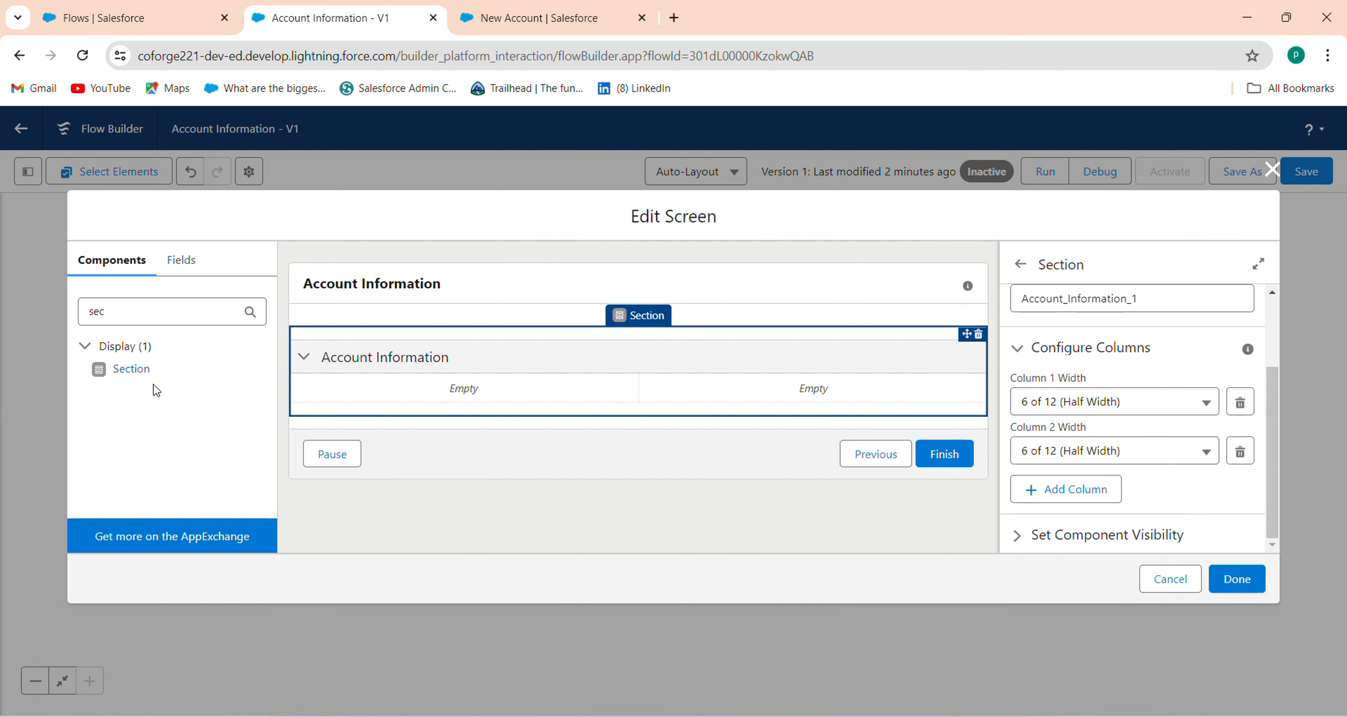
# Step: Place the required Account Name record field in the first column of the Account Information section
pyautogui.click(180, 260)
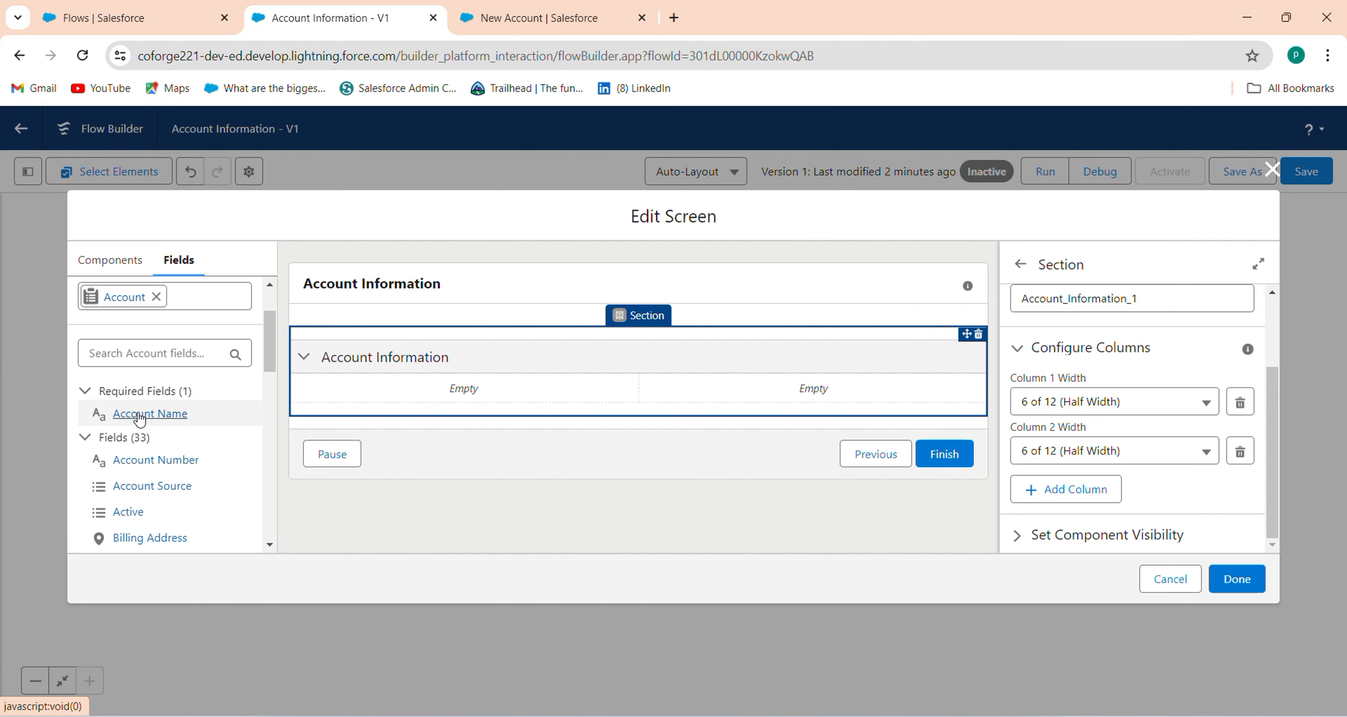
pyautogui.moveTo(175, 422); pyautogui.dragTo(330, 394)
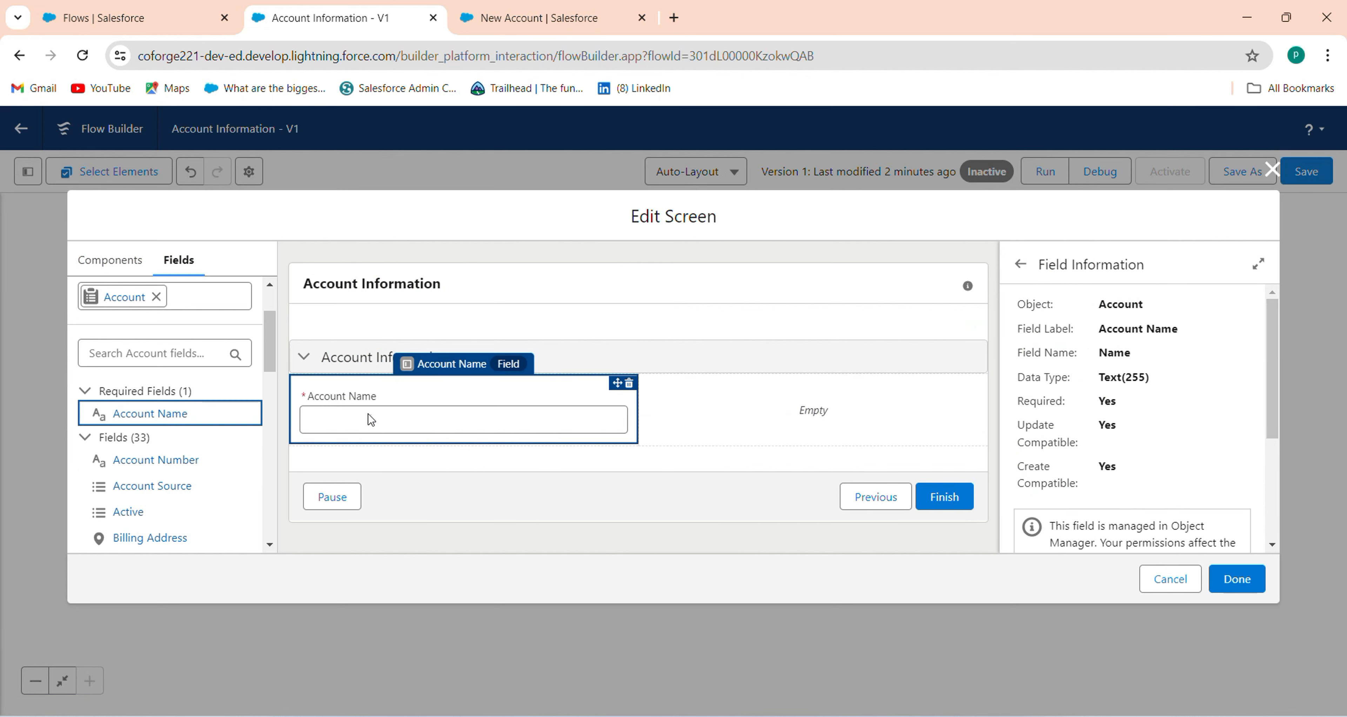
# Step: Search the Account fields for "rating" and place the Account Rating field in the second column of the Account Information section
pyautogui.click(484, 12)
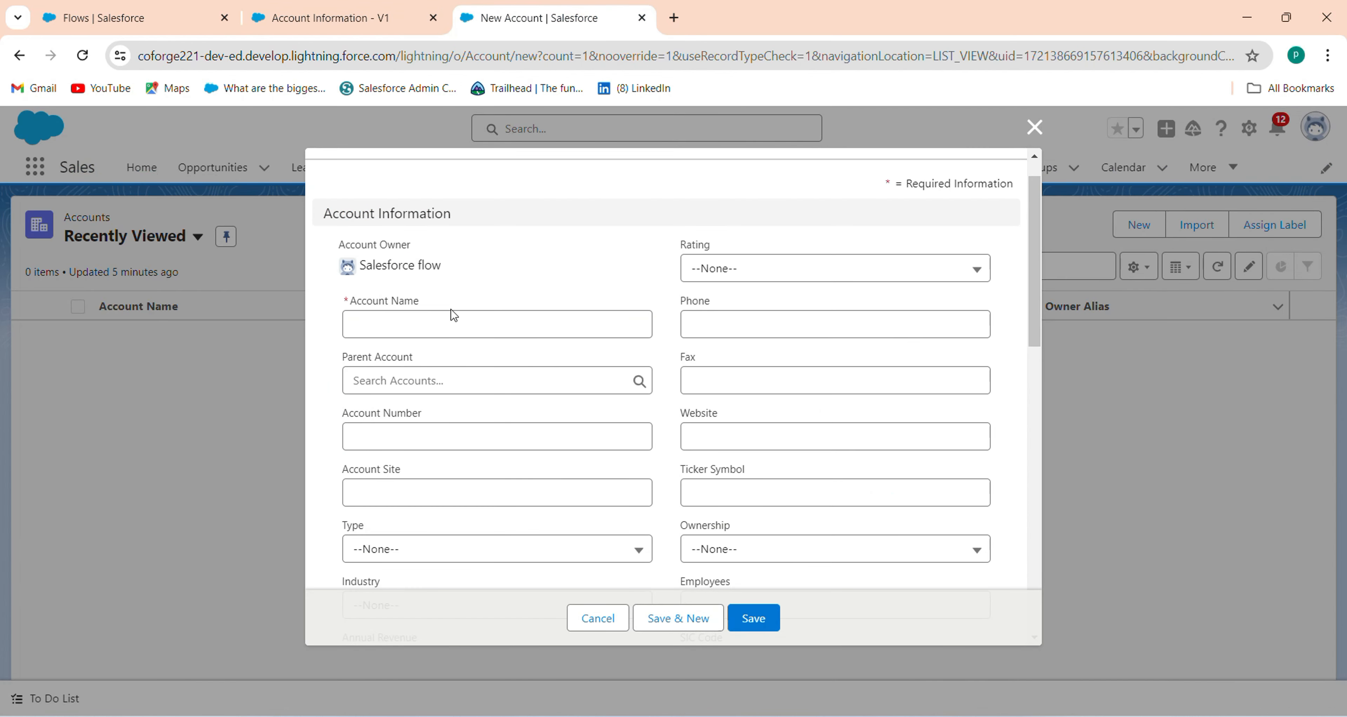
pyautogui.click(334, 18)
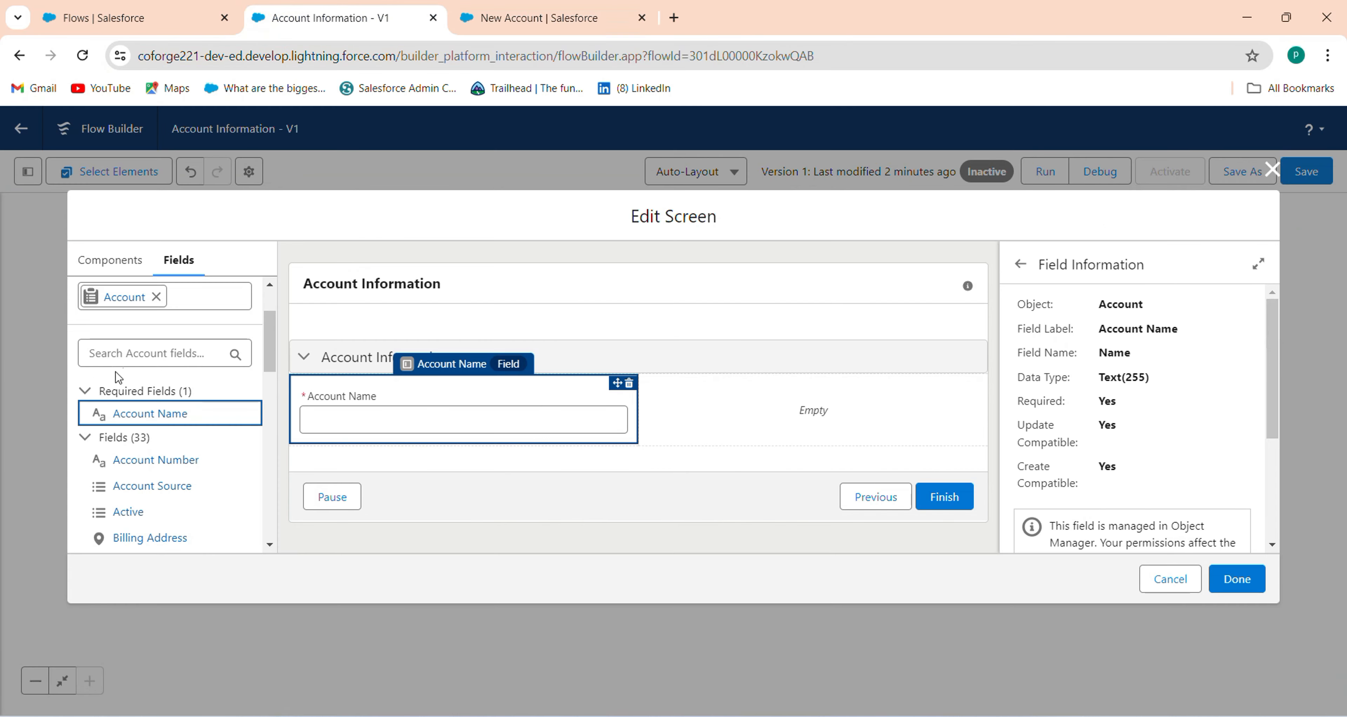
pyautogui.click(182, 353)
pyautogui.write('rat')
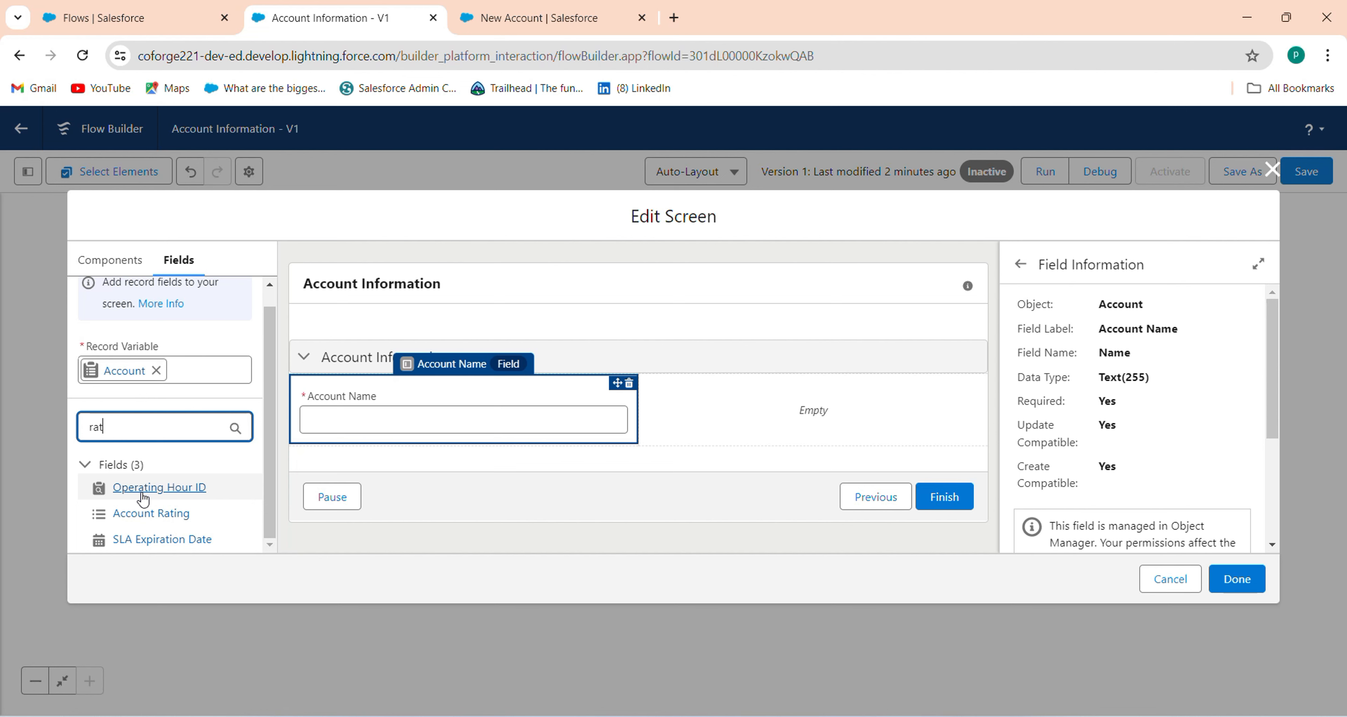
pyautogui.write('in')
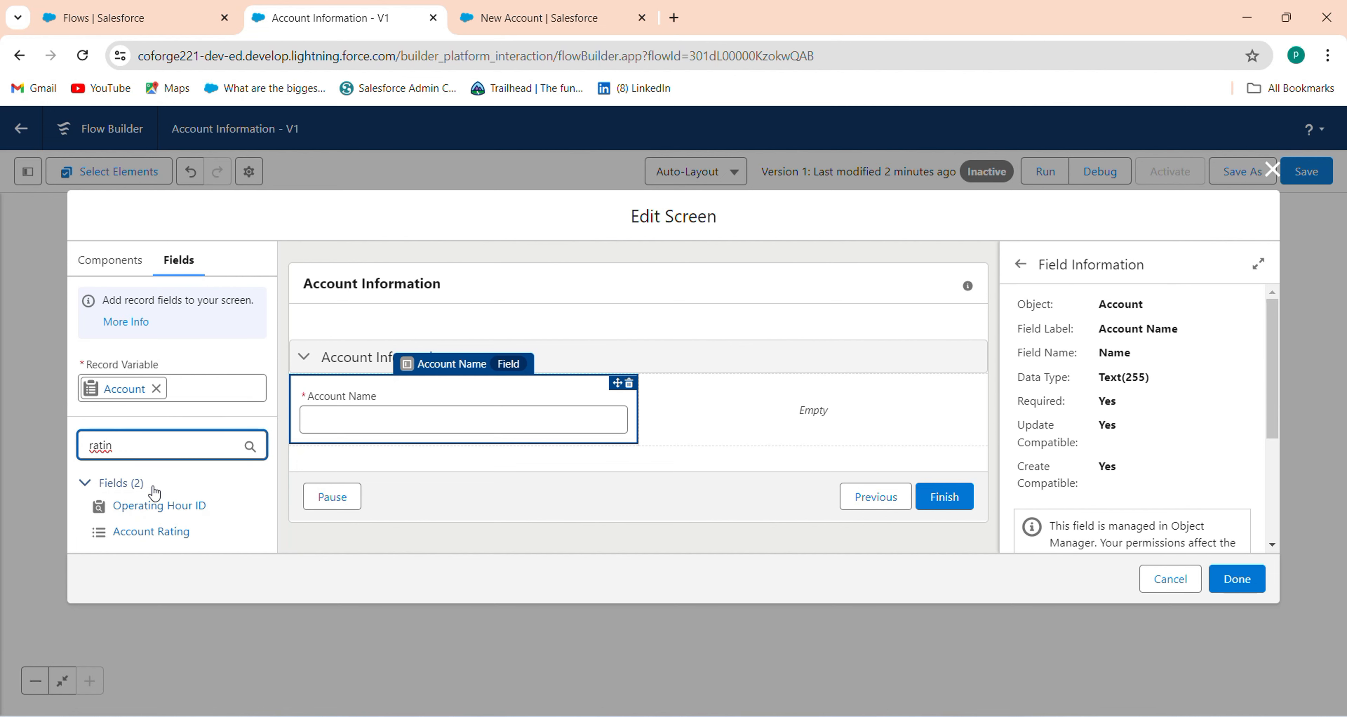
pyautogui.write('g')
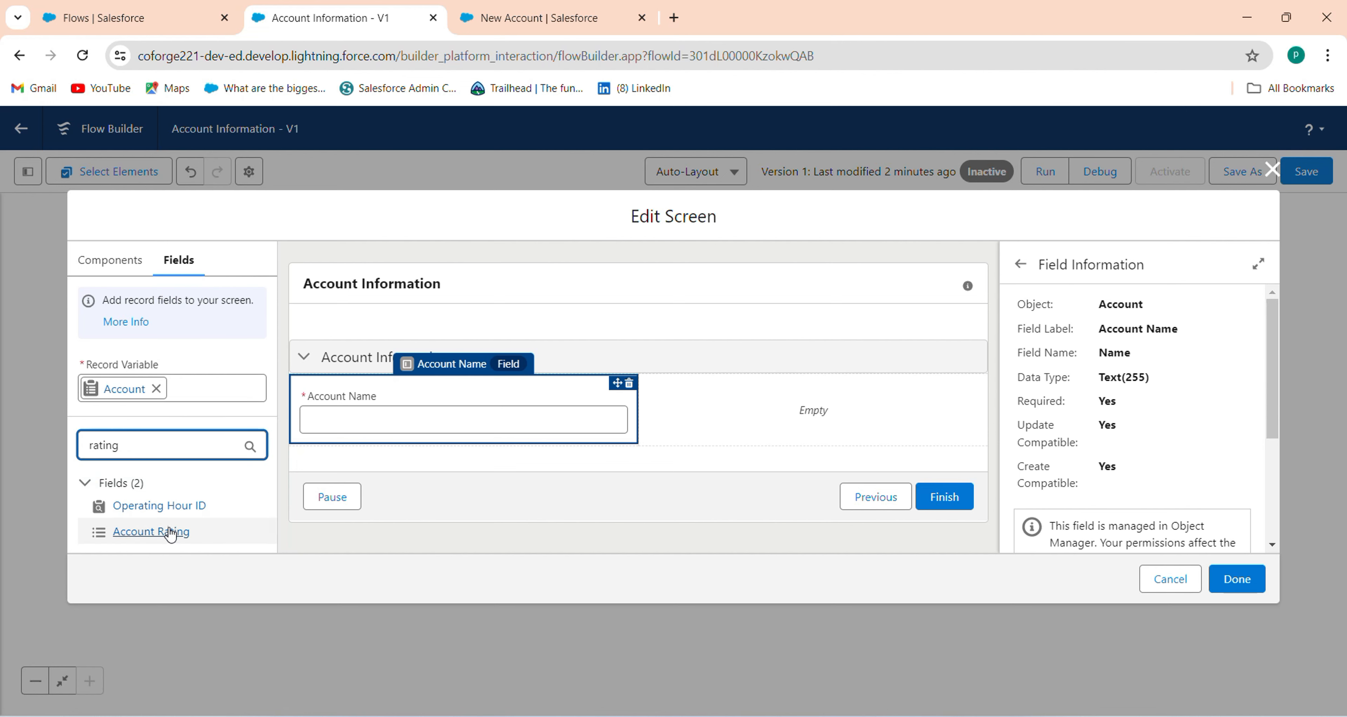
pyautogui.moveTo(170, 533); pyautogui.dragTo(708, 420)
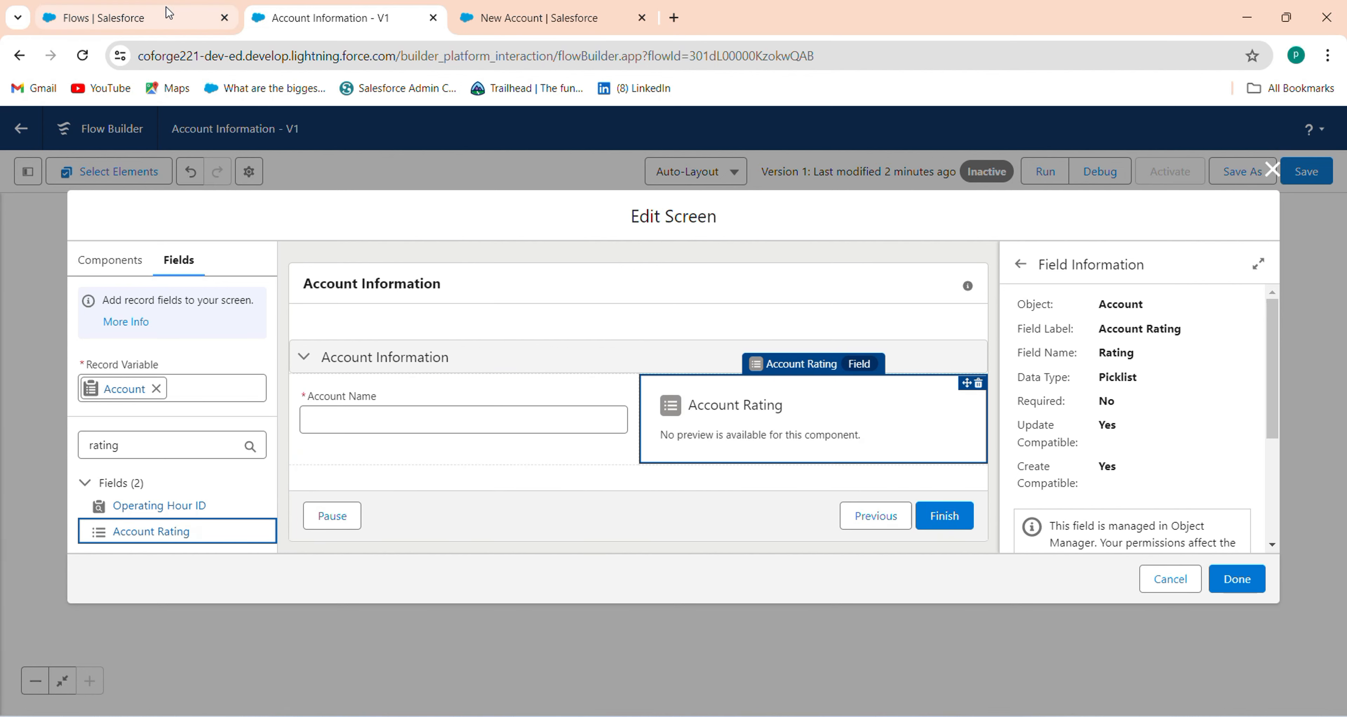
# Step: Search the Account fields for "par" and place Parent Account ID in the first column below Account Name
pyautogui.click(485, 16)
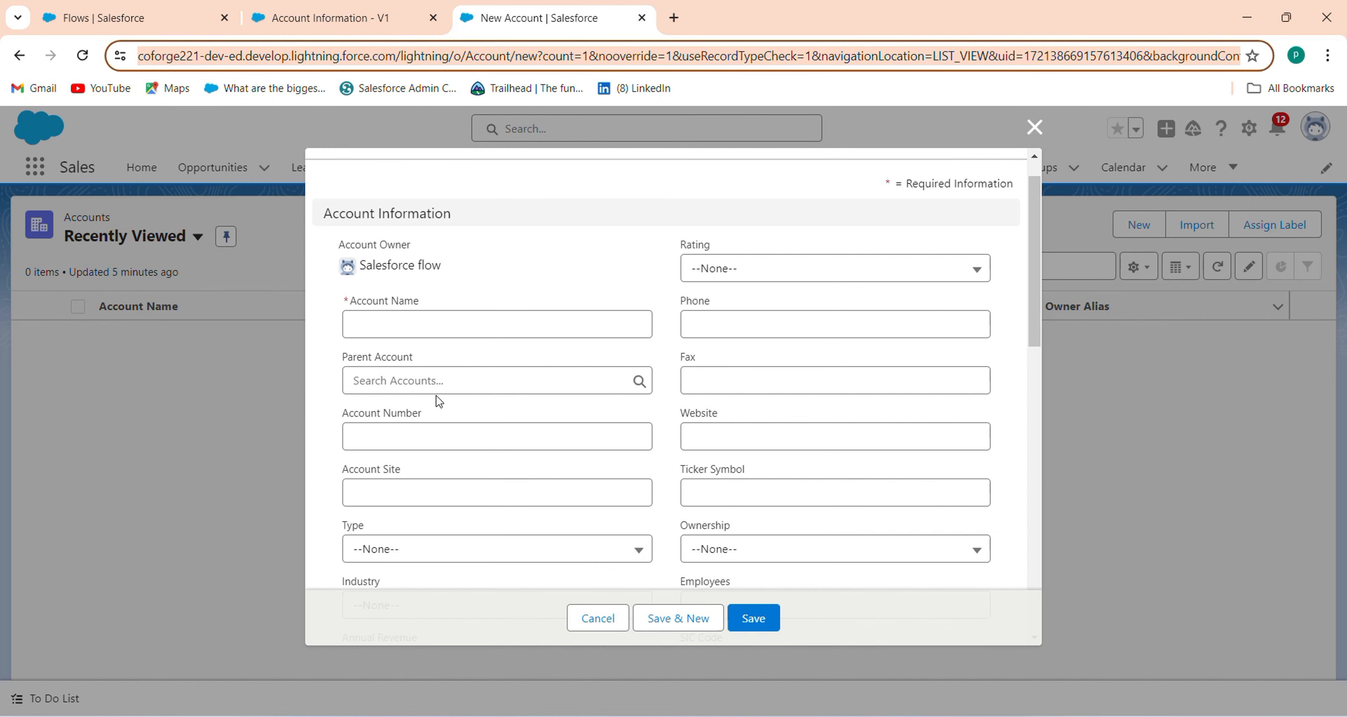
pyautogui.click(371, 16)
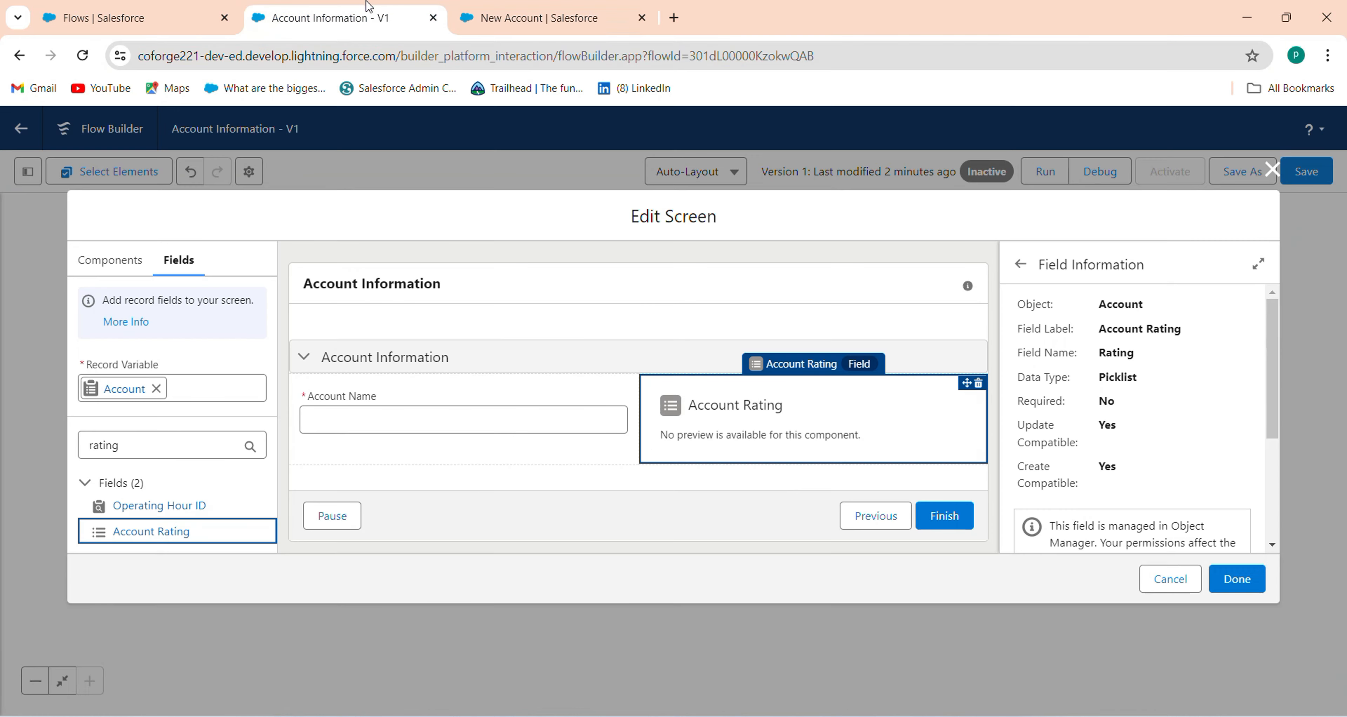
pyautogui.tripleClick(169, 456)
pyautogui.write('par')
pyautogui.moveTo(99, 509); pyautogui.dragTo(354, 453)
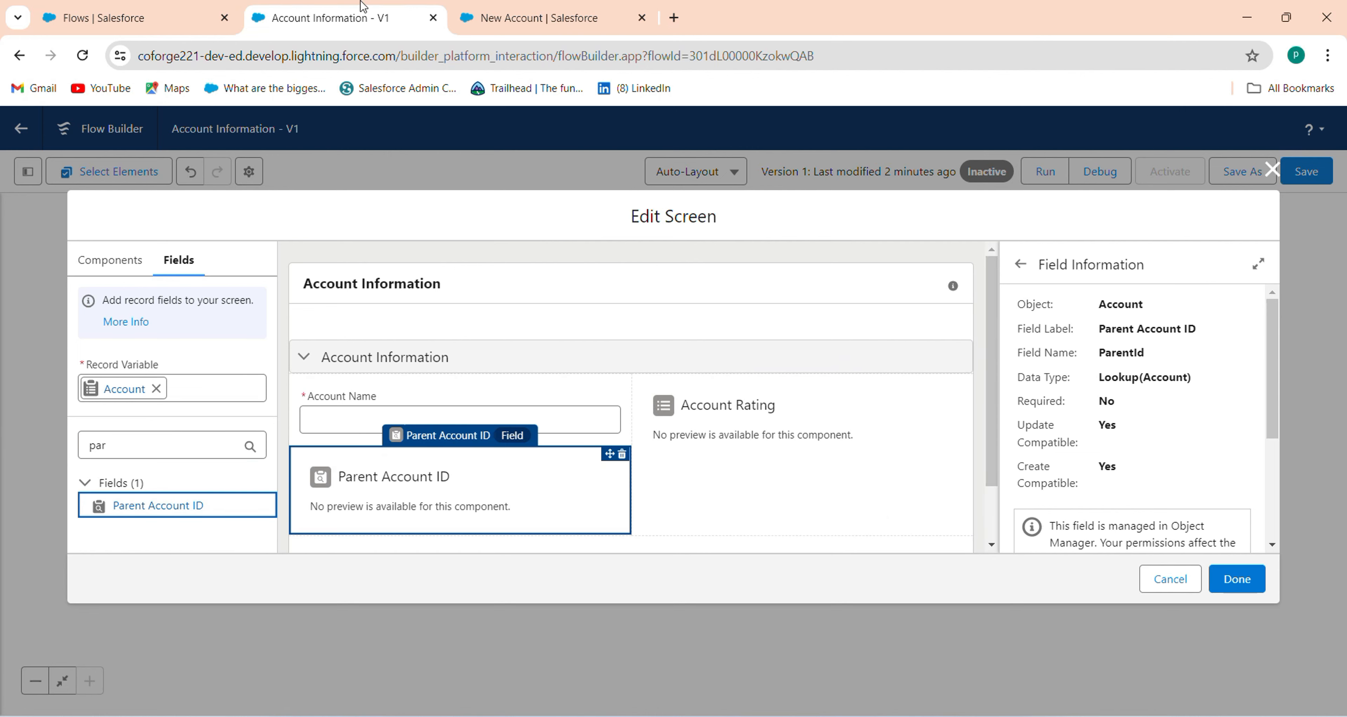
# Step: Search the Account fields for "phone" and place Account Phone in the second column below Account Rating
pyautogui.click(471, 18)
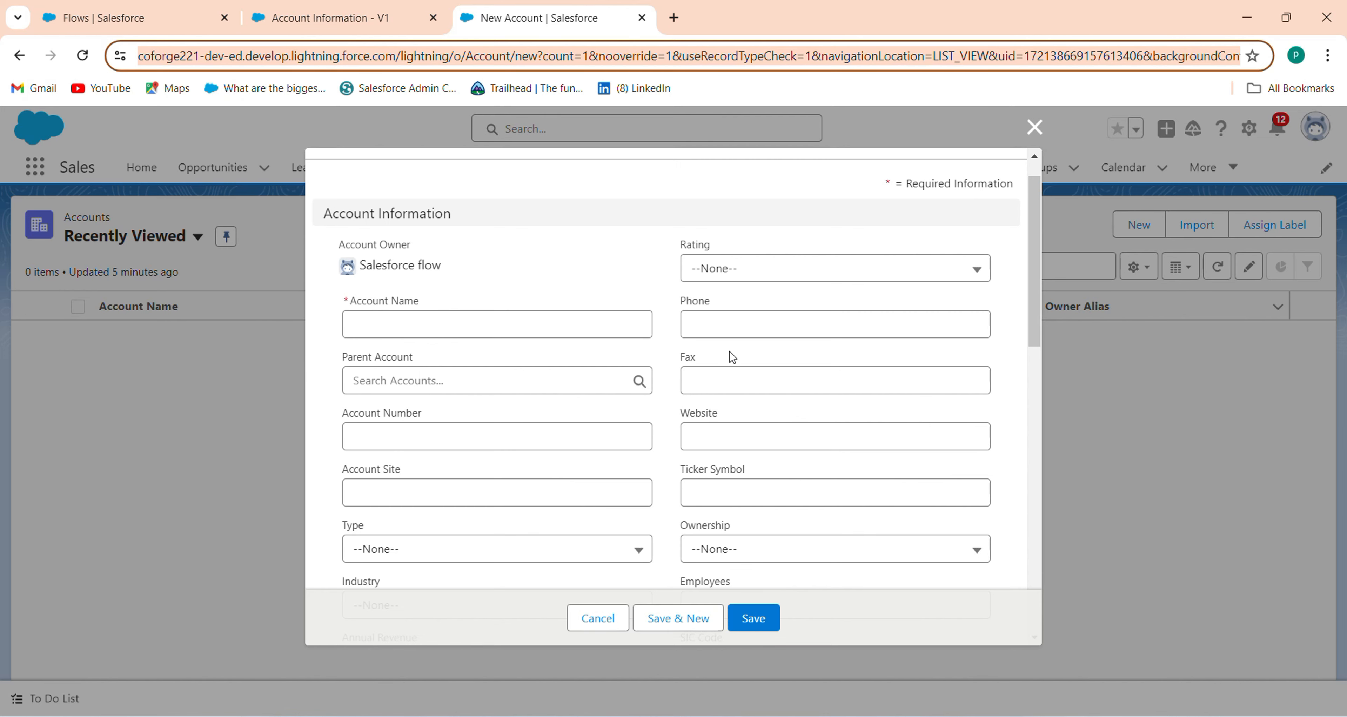
pyautogui.click(356, 18)
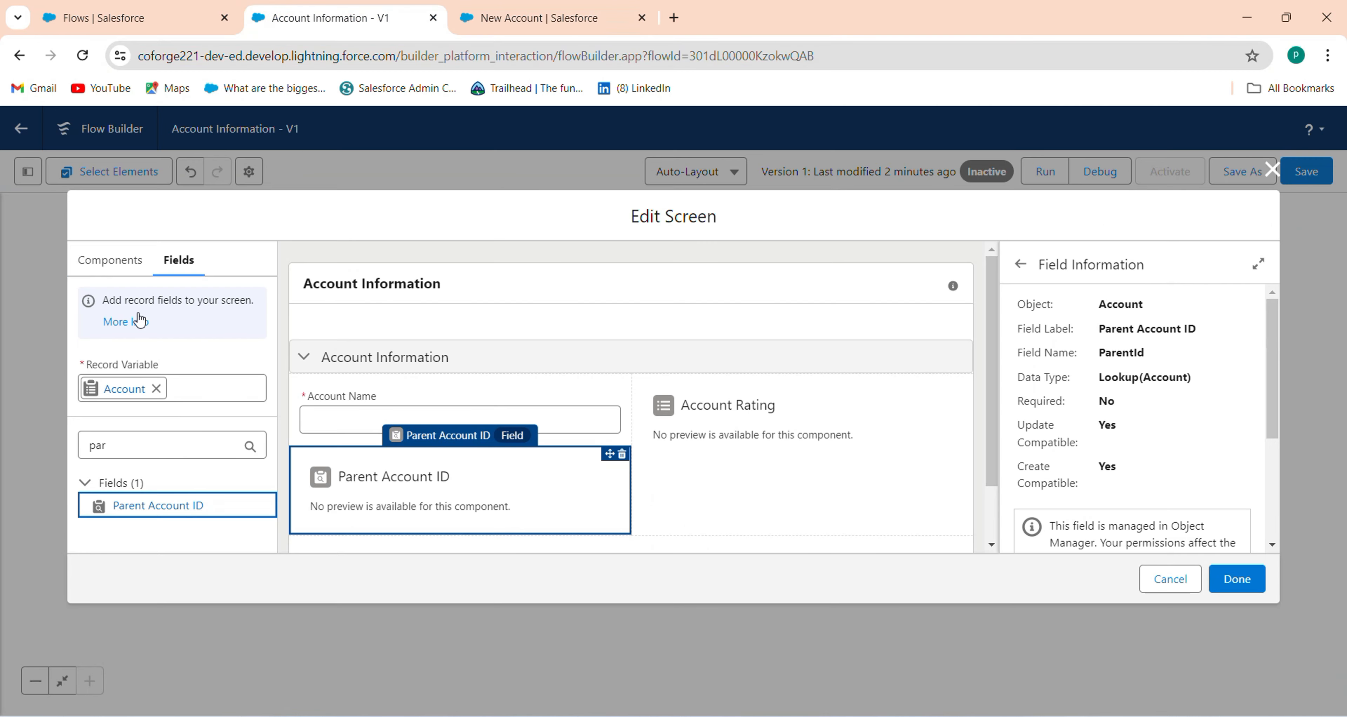
pyautogui.moveTo(186, 447); pyautogui.dragTo(26, 443)
pyautogui.write('phone')
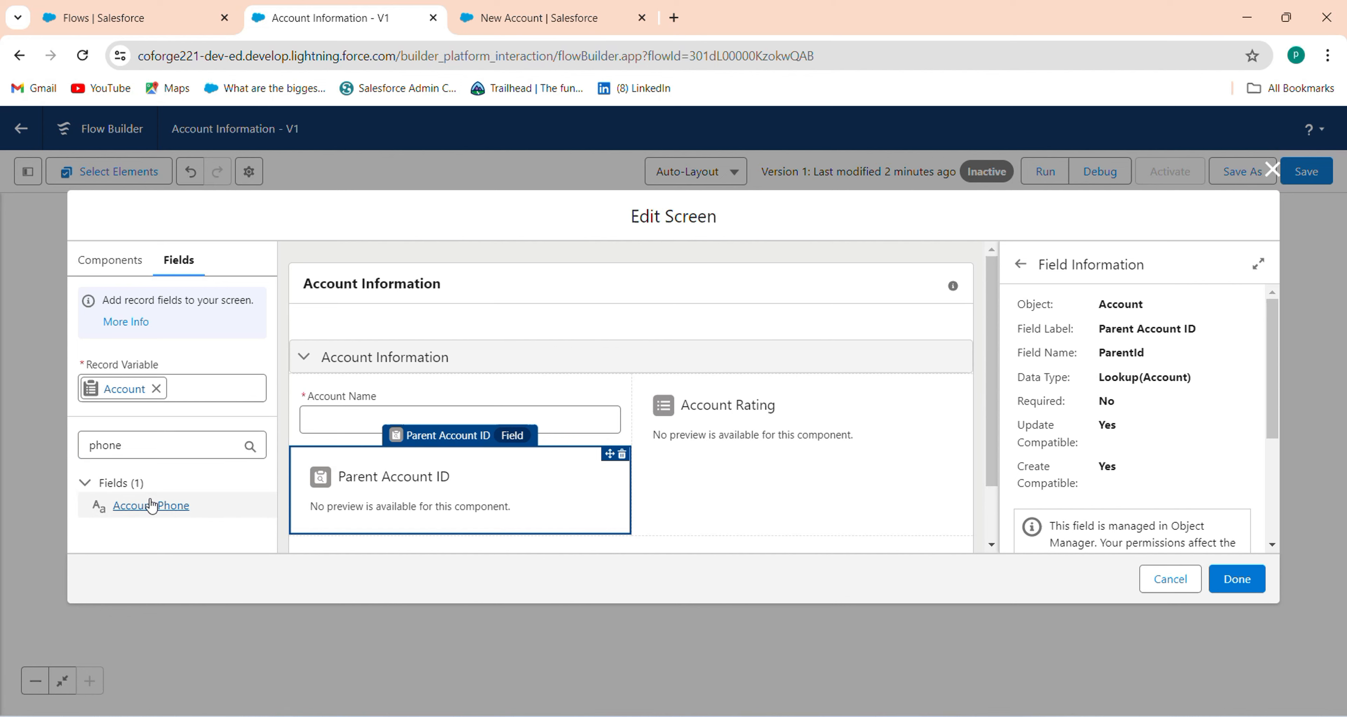
pyautogui.moveTo(151, 505); pyautogui.dragTo(706, 472)
# Step: Search the Account fields for "fax" and place Account Fax in the second column below Account Phone
pyautogui.moveTo(223, 438); pyautogui.dragTo(30, 424)
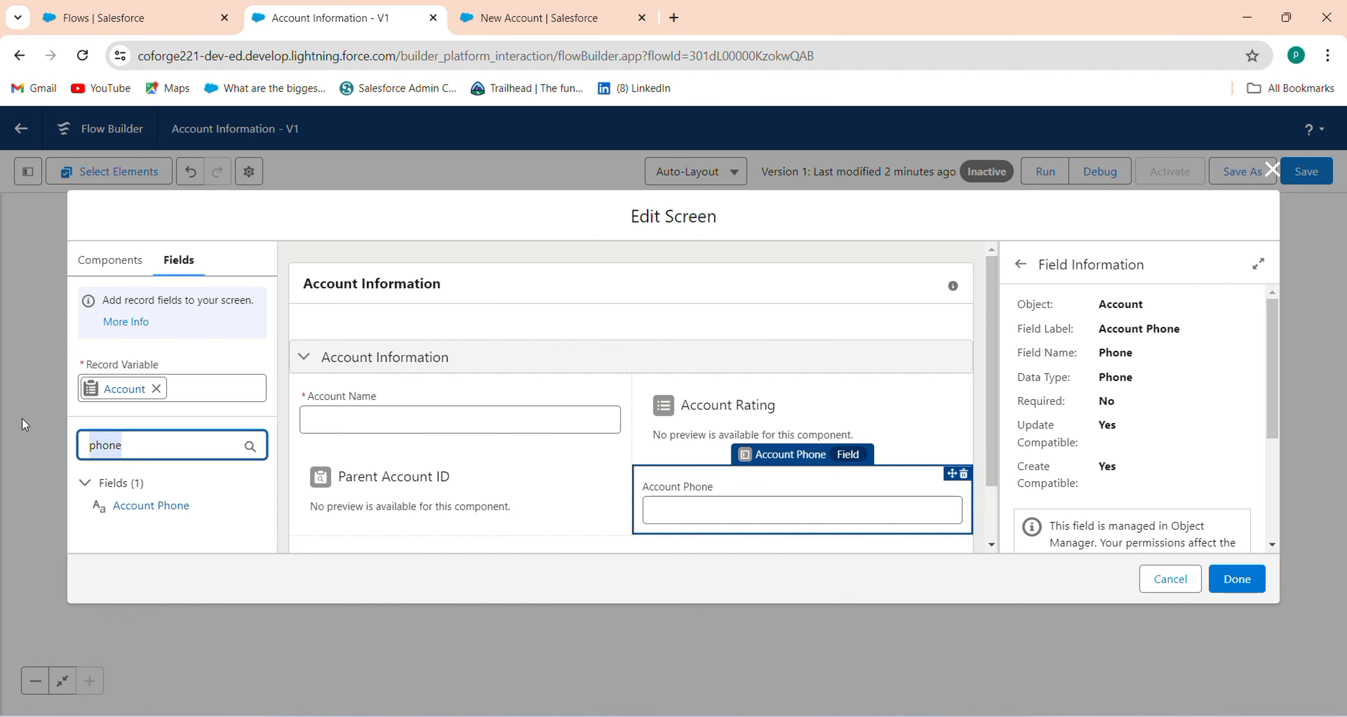
pyautogui.write('fax')
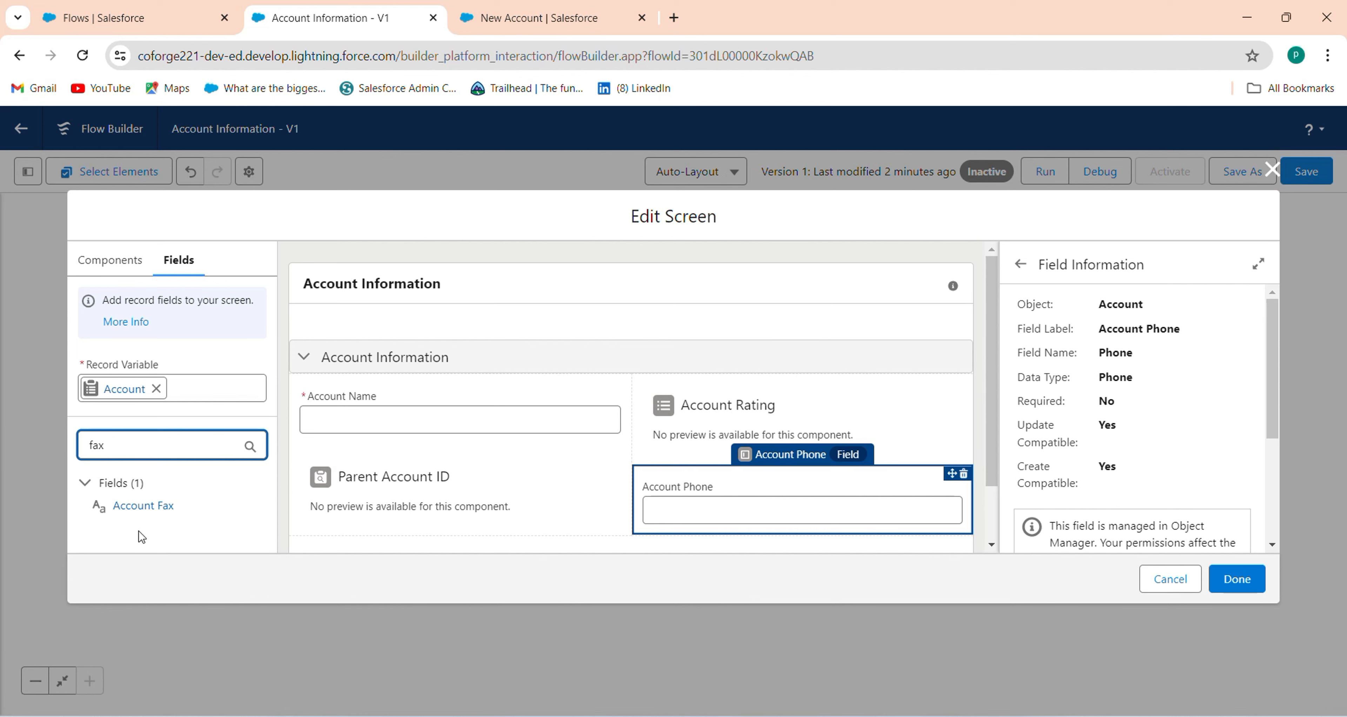
pyautogui.moveTo(147, 519); pyautogui.dragTo(711, 528)
pyautogui.moveTo(996, 418); pyautogui.dragTo(990, 511)
# Step: Search the Account record fields for the Website field, checking its name against the New Account form
pyautogui.doubleClick(129, 442)
pyautogui.write('web')
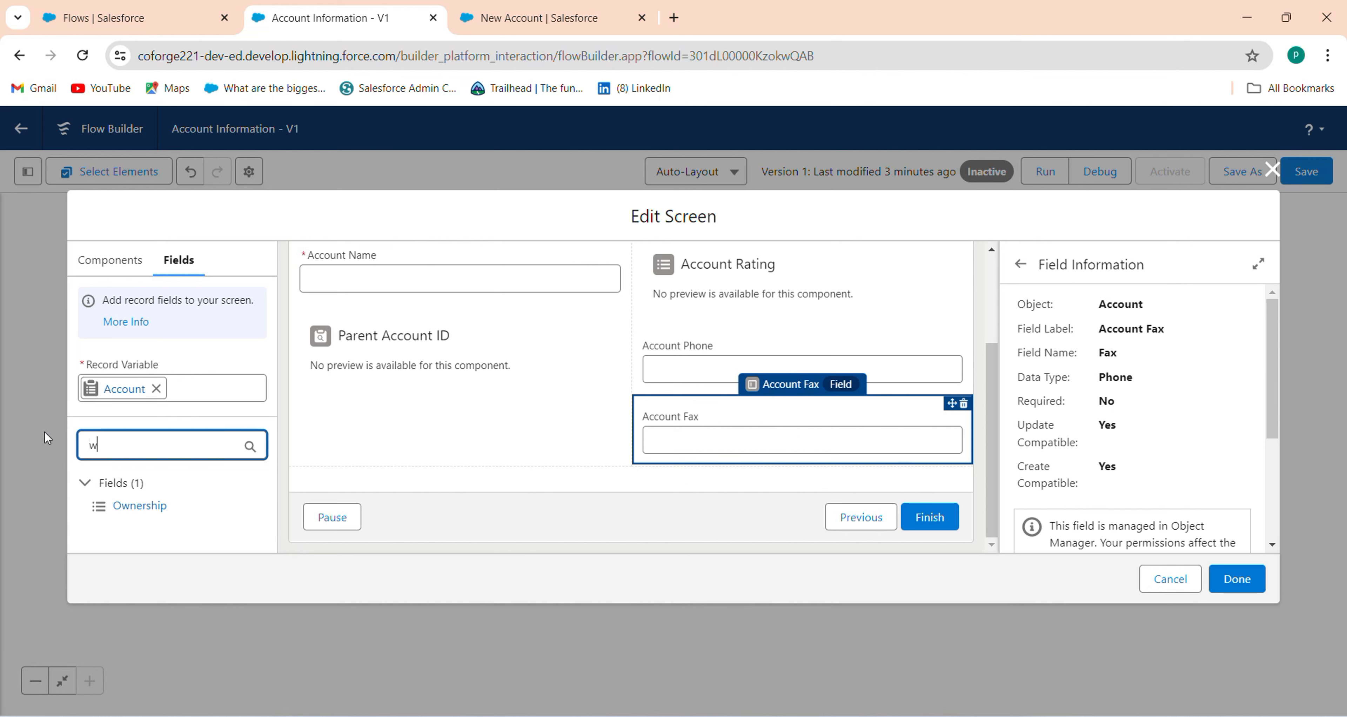
pyautogui.press('BackSpace')
pyautogui.press('BackSpace')
pyautogui.press('BackSpace')
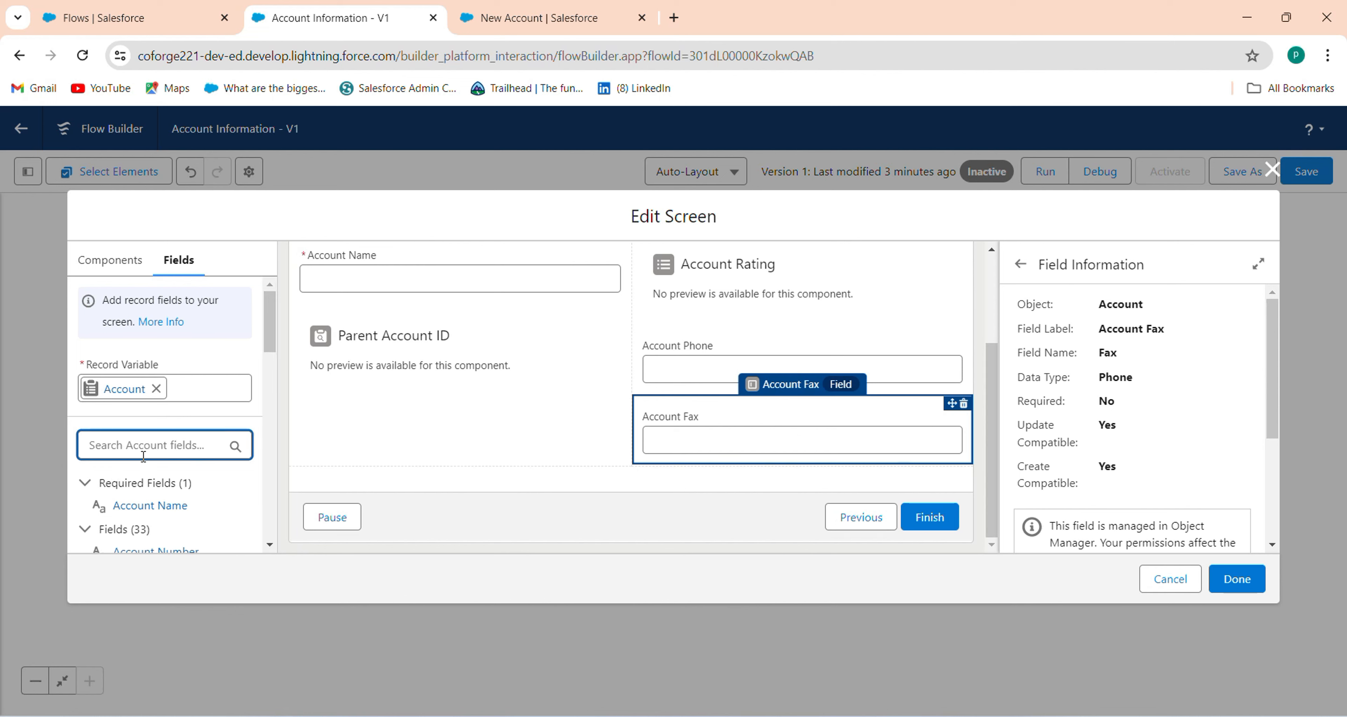
pyautogui.write('we')
pyautogui.press('BackSpace')
pyautogui.press('BackSpace')
pyautogui.click(555, 6)
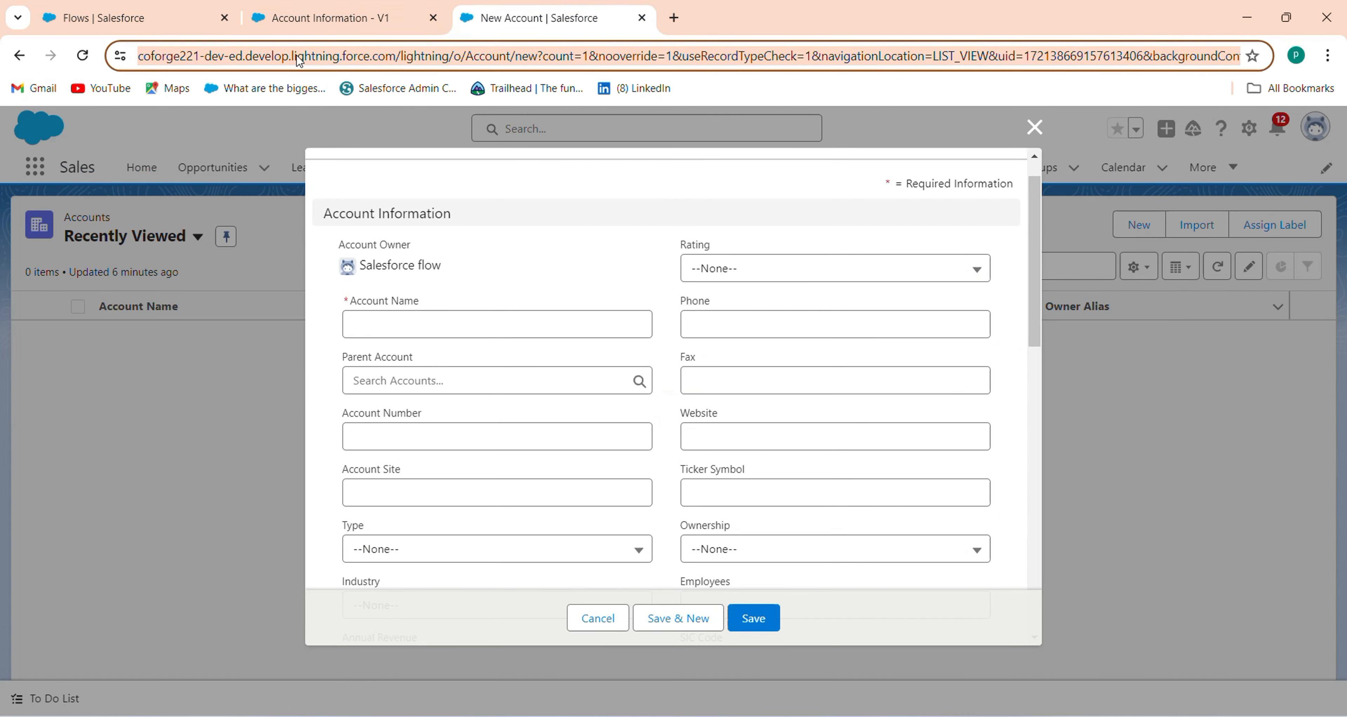
pyautogui.click(235, 6)
pyautogui.click(264, 6)
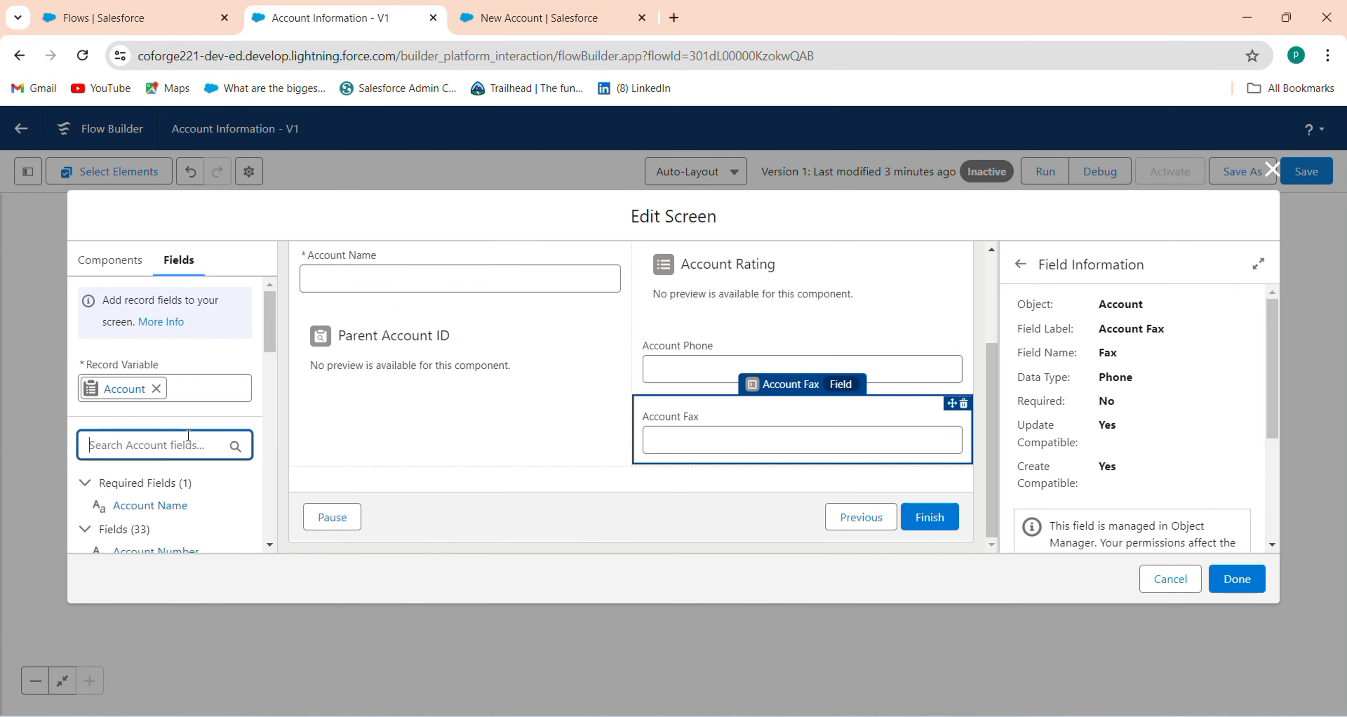
pyautogui.write('w')
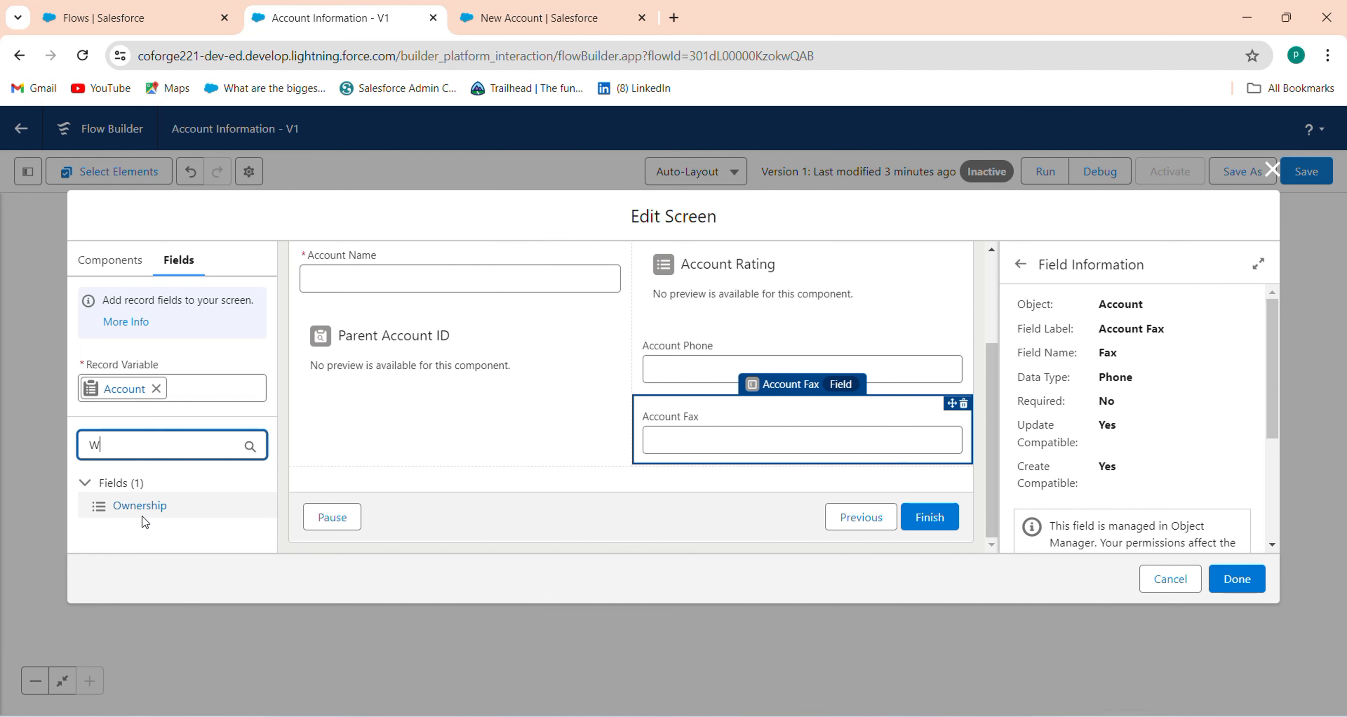
pyautogui.press('BackSpace')
# Step: Search the Account fields for "Acc" and place Account Number in the first column below Parent Account ID
pyautogui.click(514, 6)
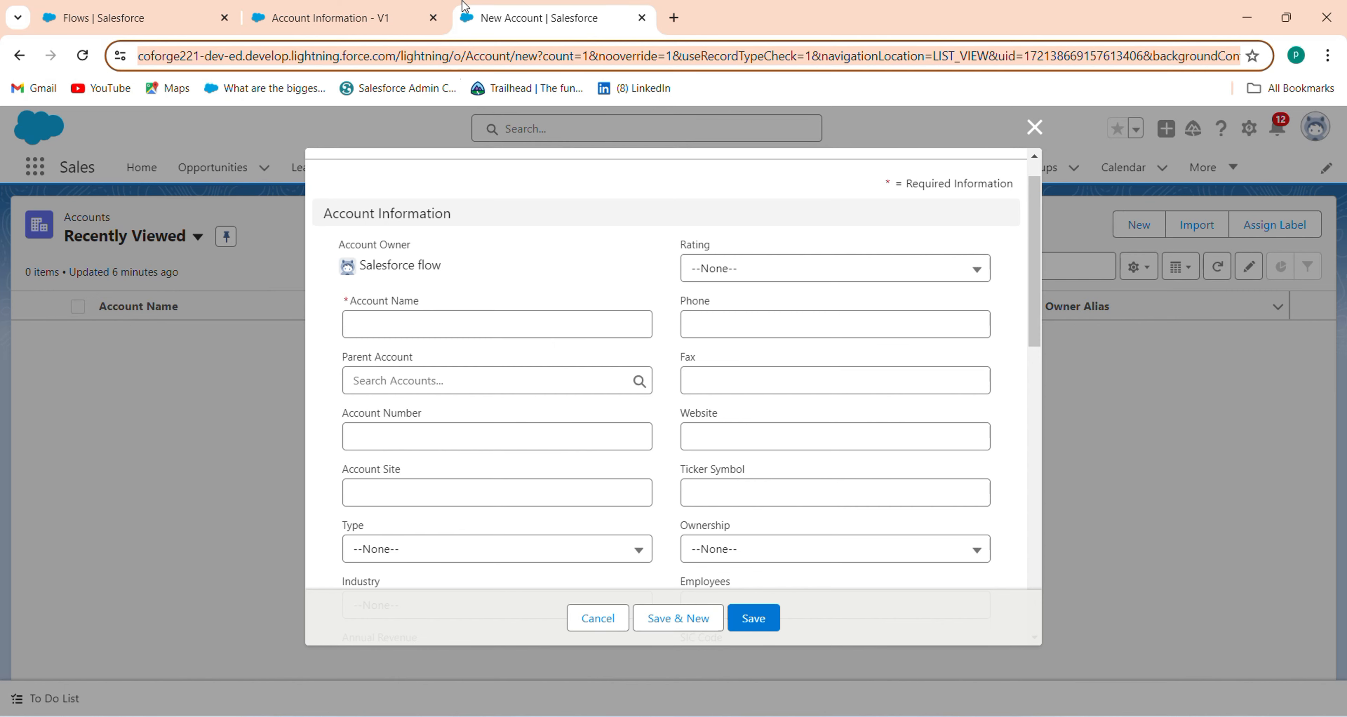
pyautogui.click(335, 18)
pyautogui.write('A')
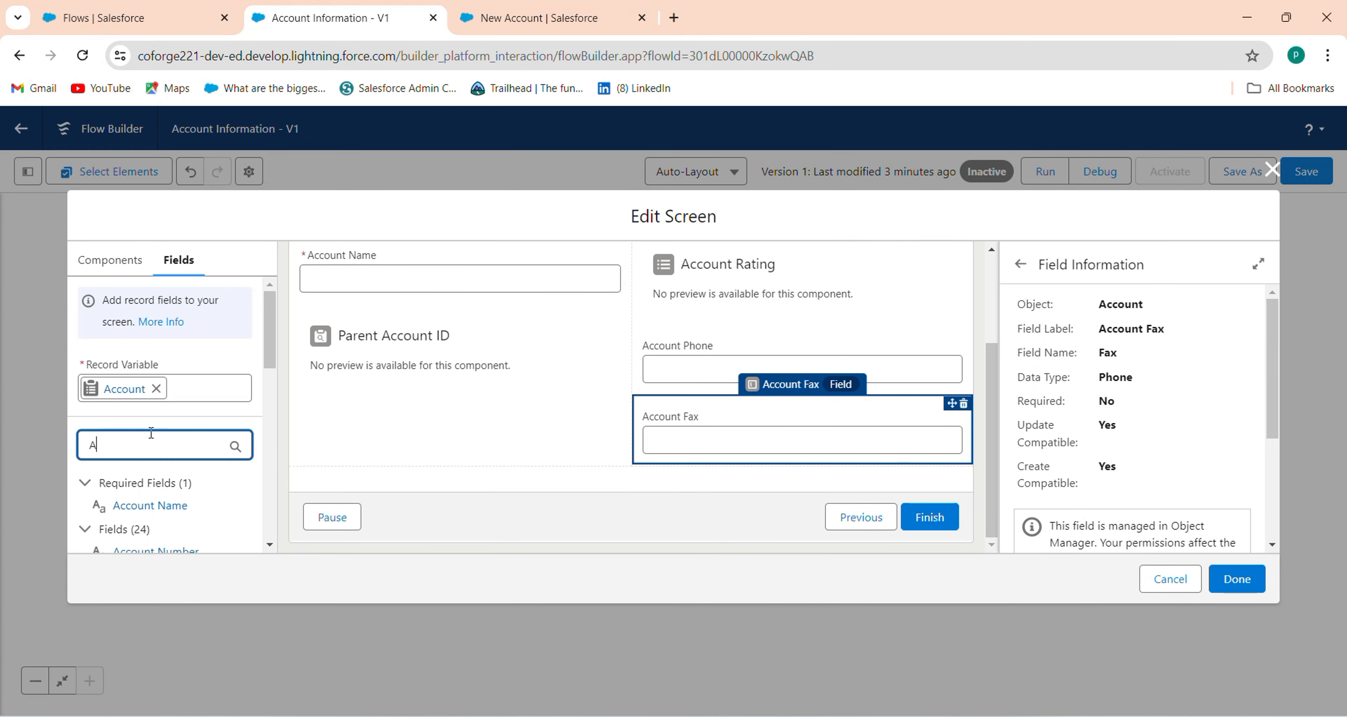
pyautogui.write('cc')
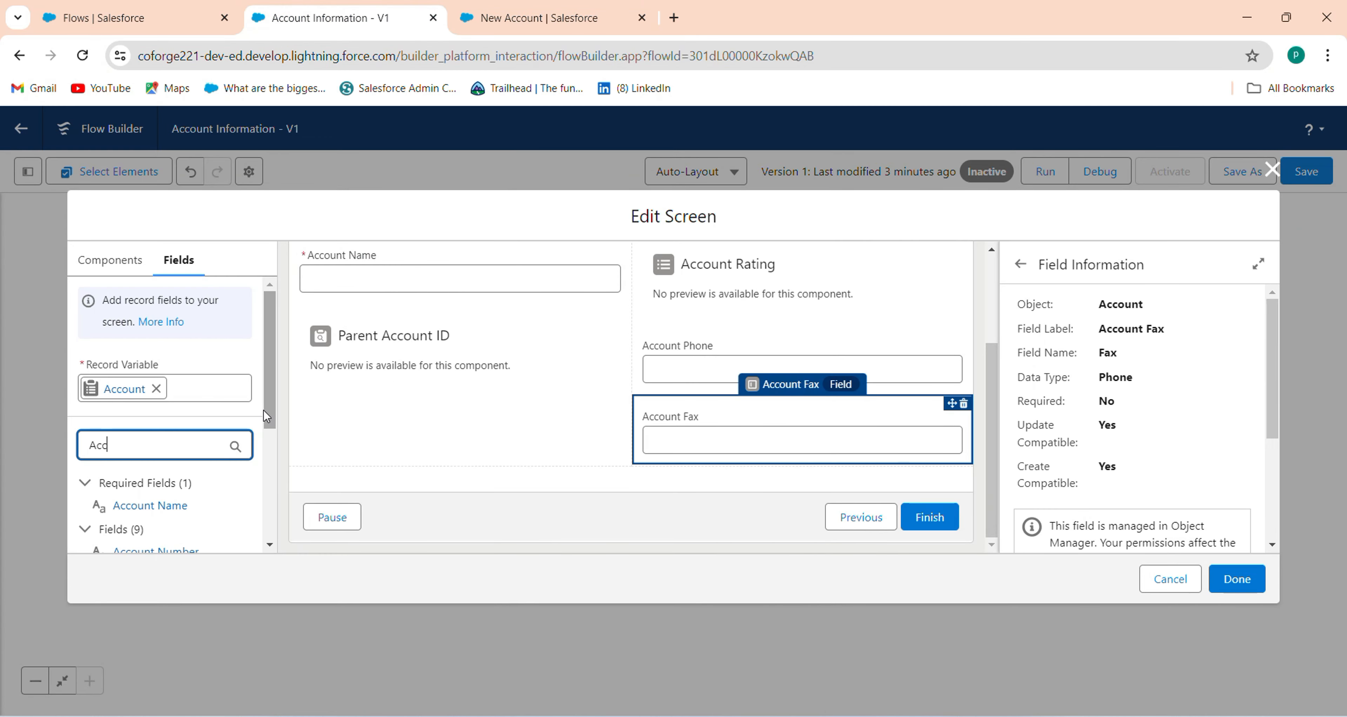
pyautogui.scroll(-3, 267, 417)
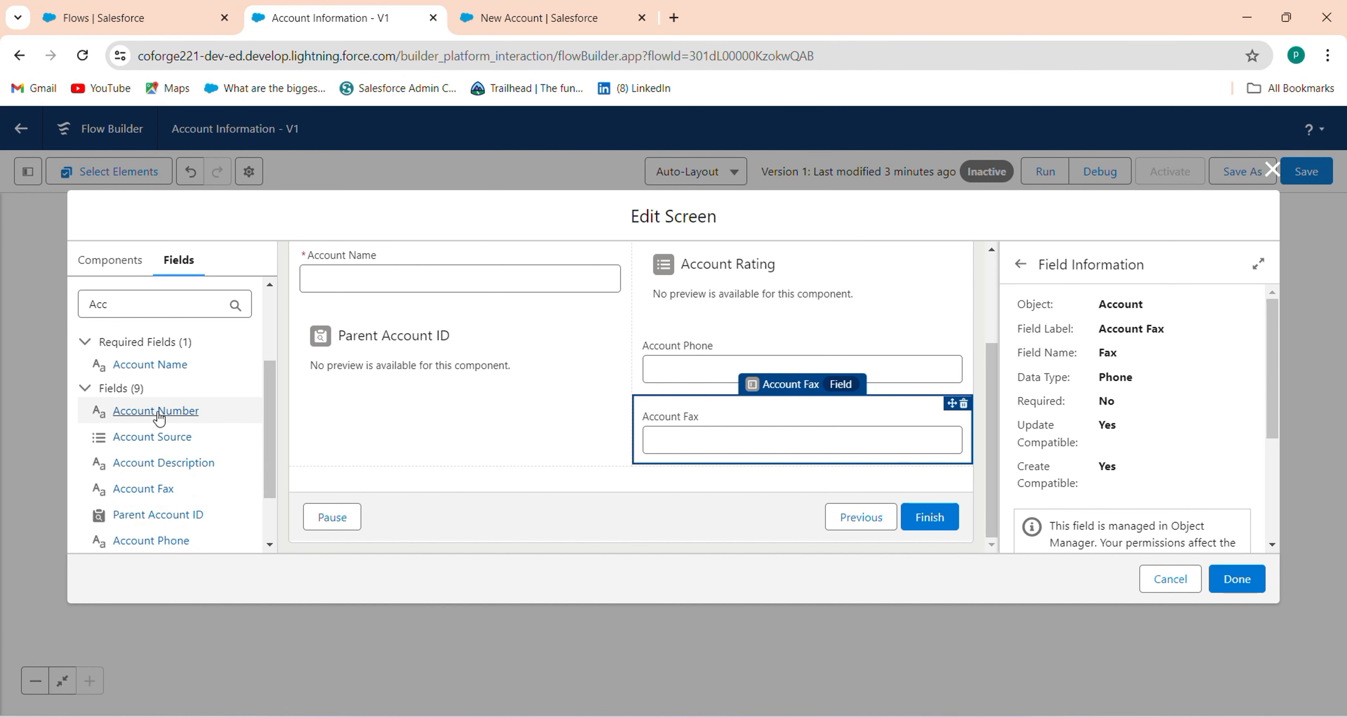
pyautogui.moveTo(159, 418); pyautogui.dragTo(460, 423)
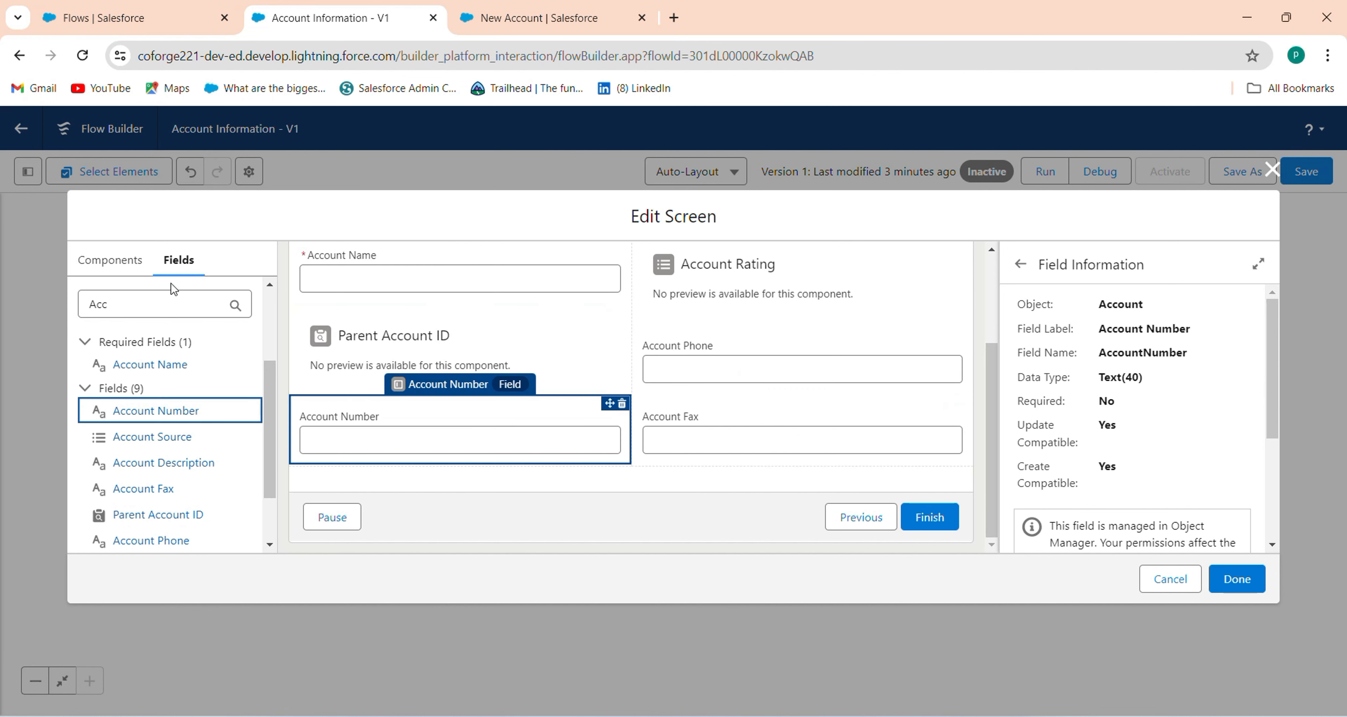
# Step: Place the Account Site field in the first column below Account Number, with the Account Type field beneath it
pyautogui.click(165, 299)
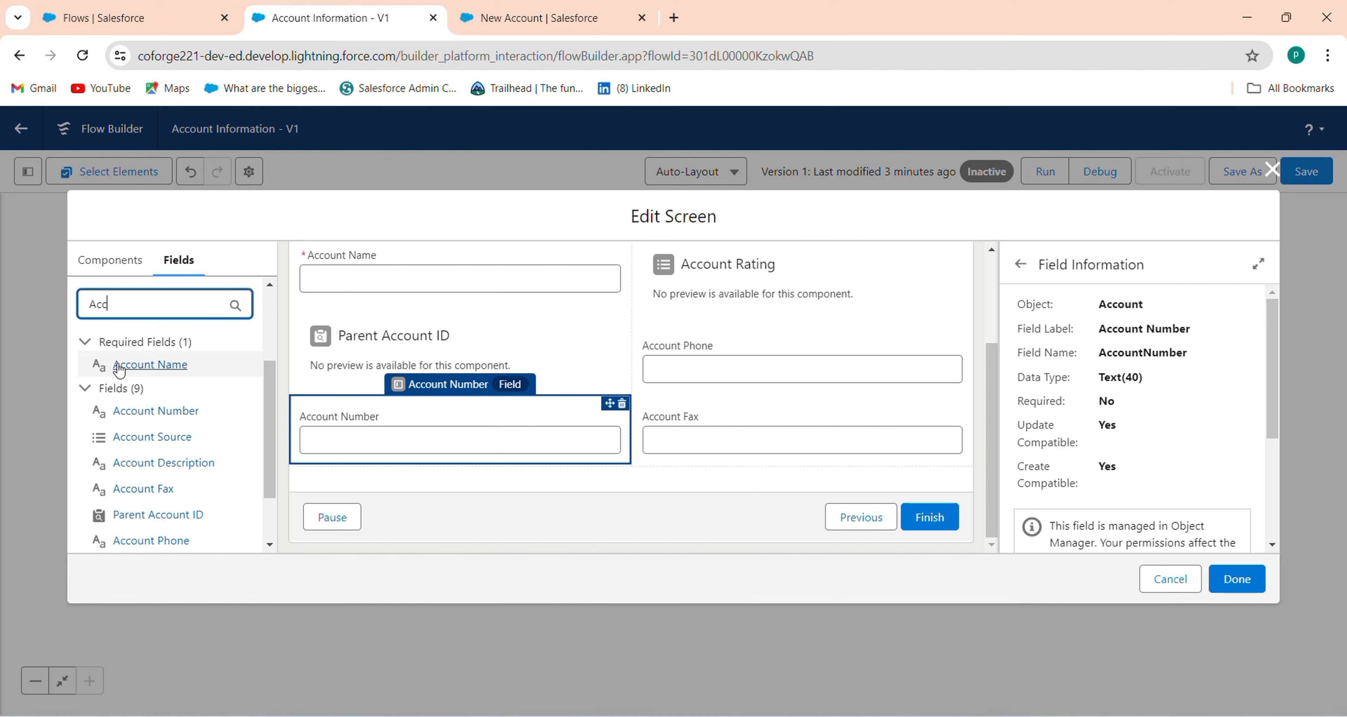
pyautogui.scroll(-2, 270, 546)
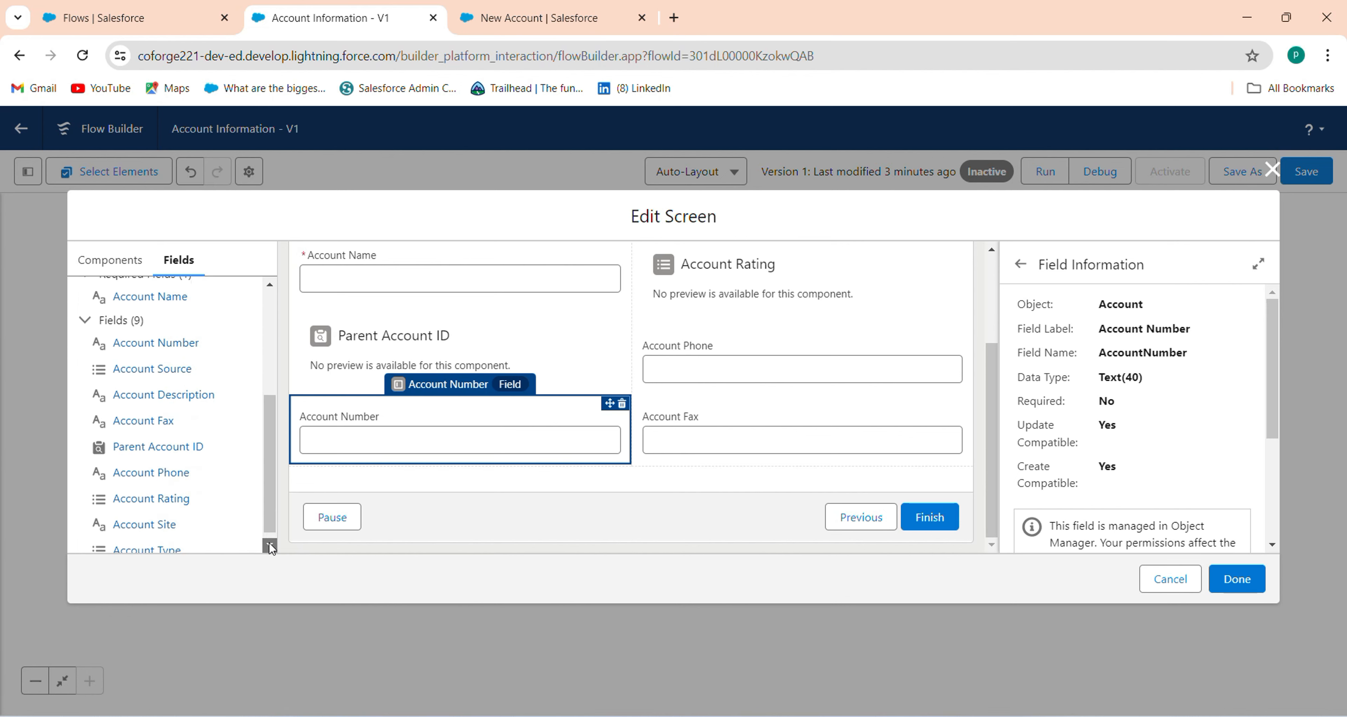
pyautogui.moveTo(175, 518); pyautogui.dragTo(399, 474)
pyautogui.click(499, 8)
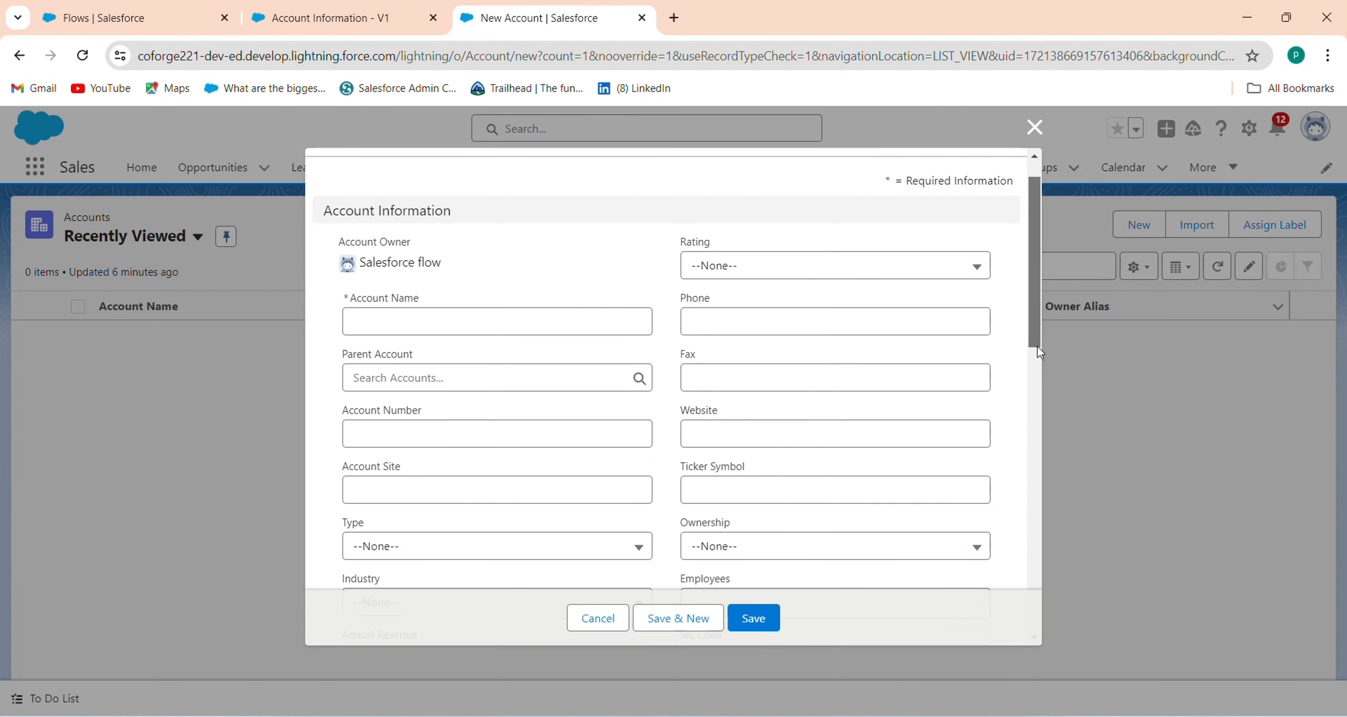
pyautogui.moveTo(1036, 345); pyautogui.dragTo(1038, 401)
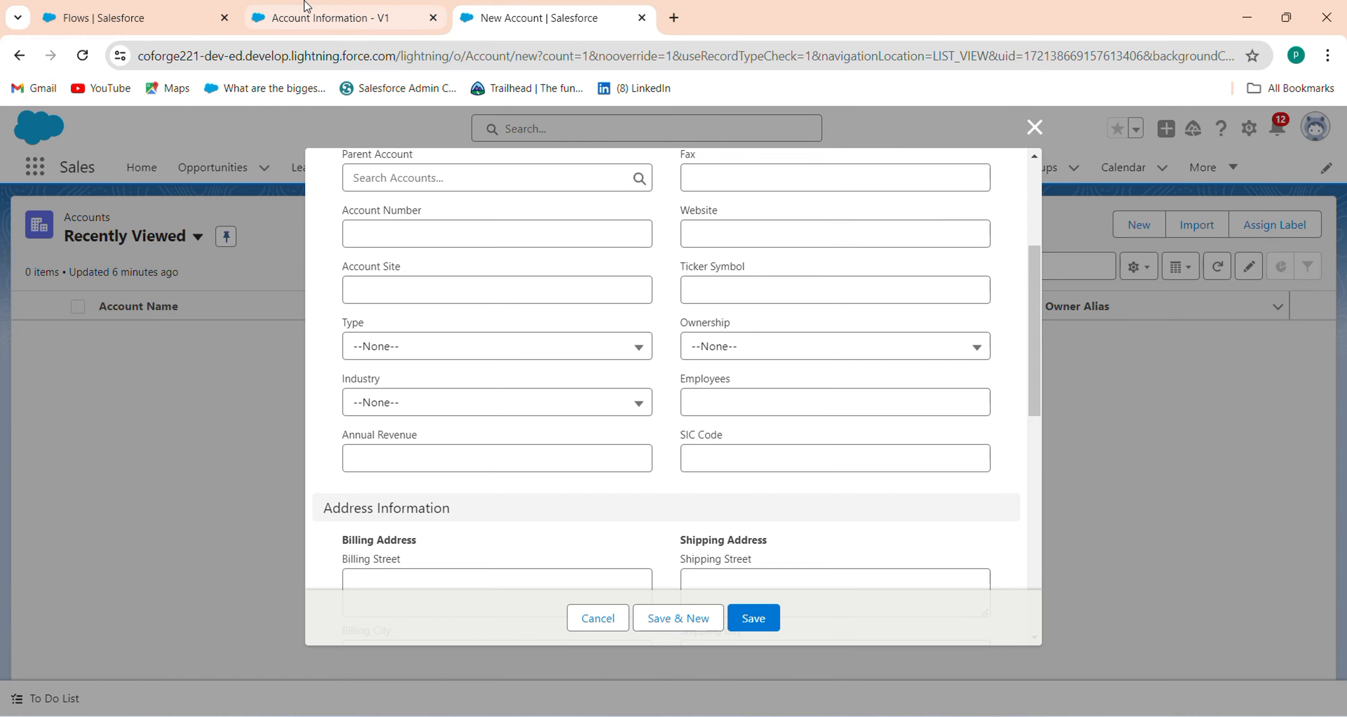
pyautogui.click(334, 18)
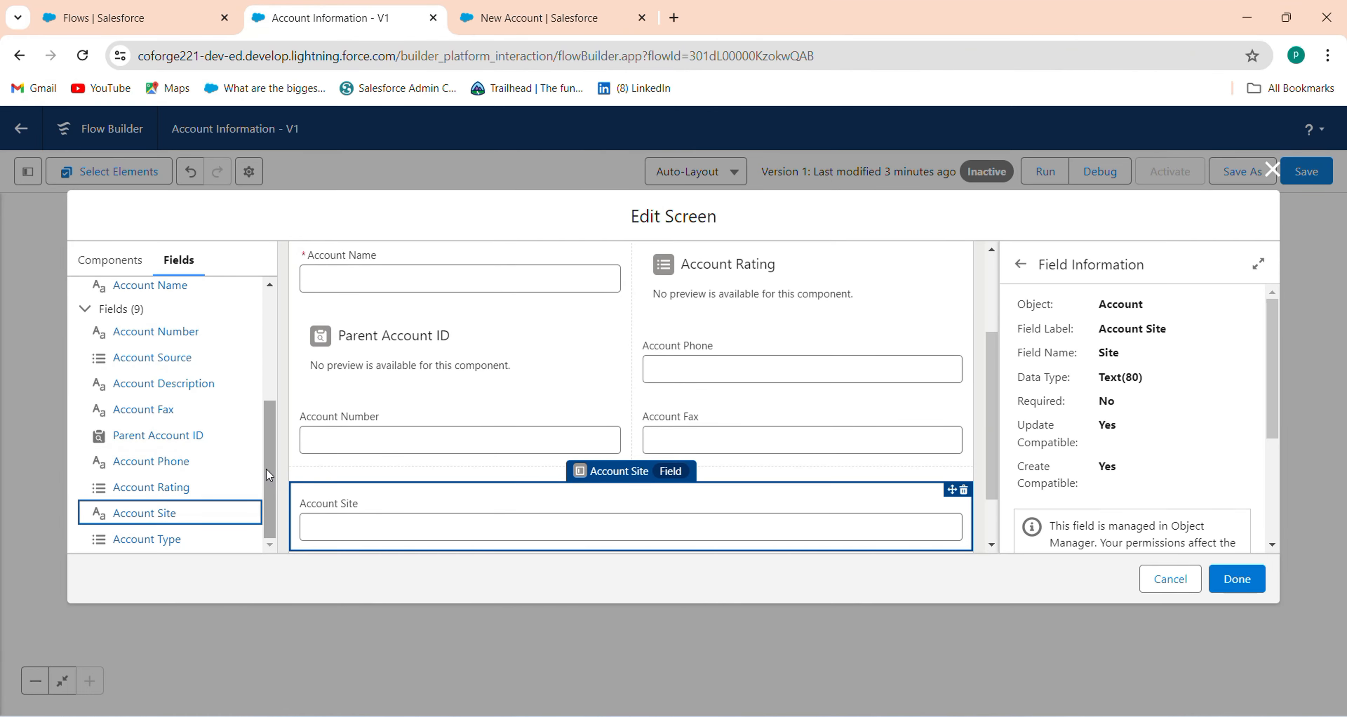
pyautogui.moveTo(357, 509); pyautogui.dragTo(382, 465)
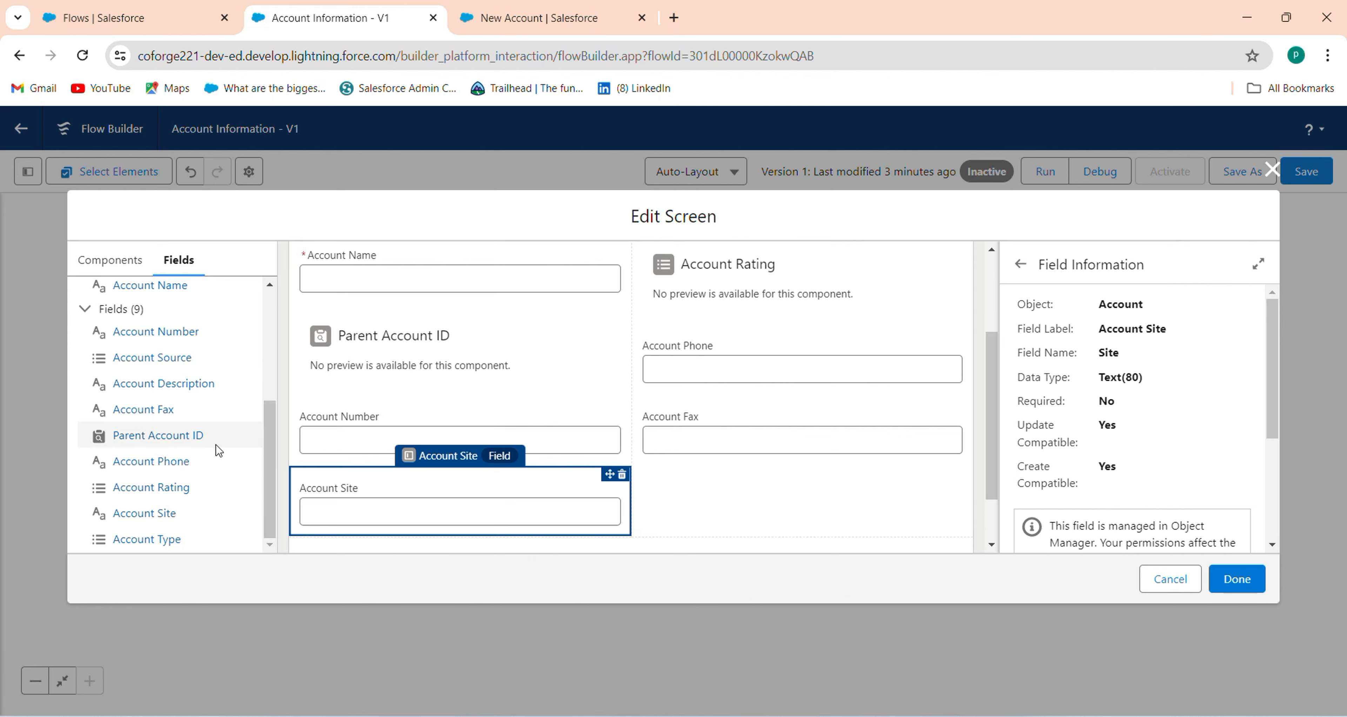
pyautogui.moveTo(165, 537); pyautogui.dragTo(355, 533)
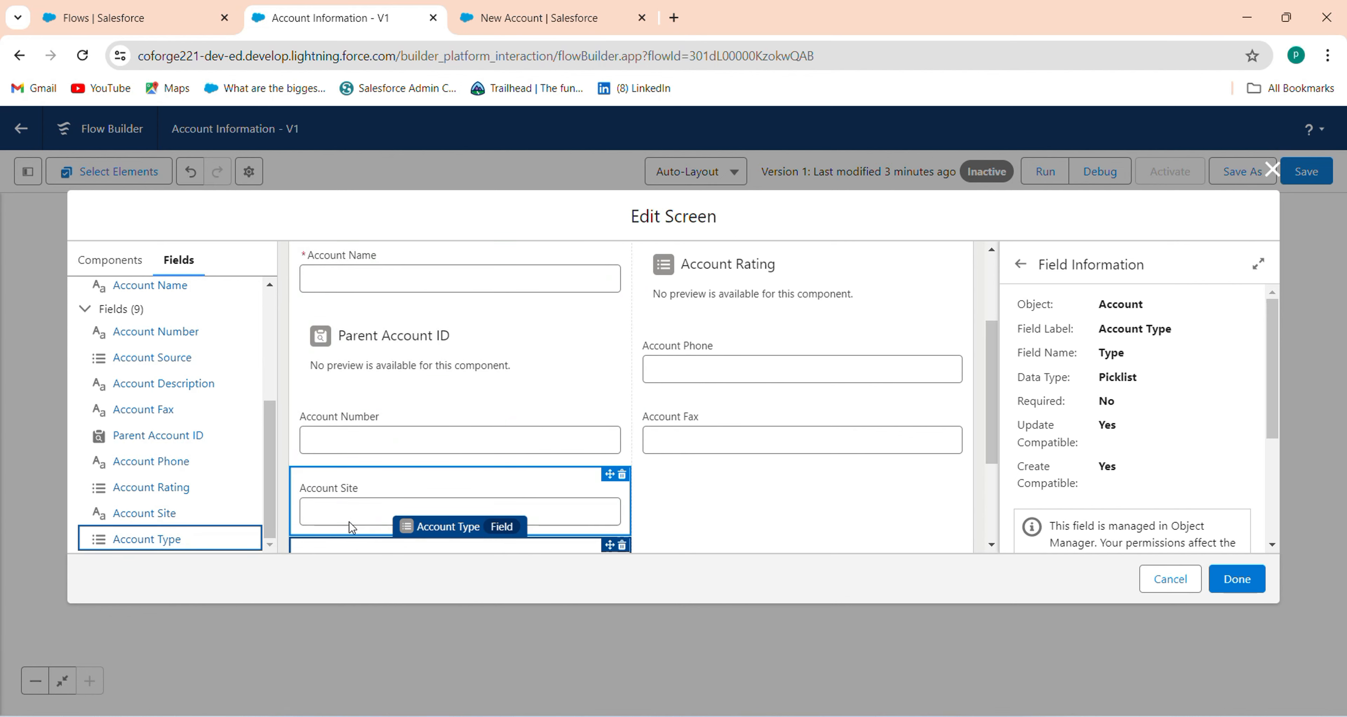
pyautogui.scroll(-3, 990, 397)
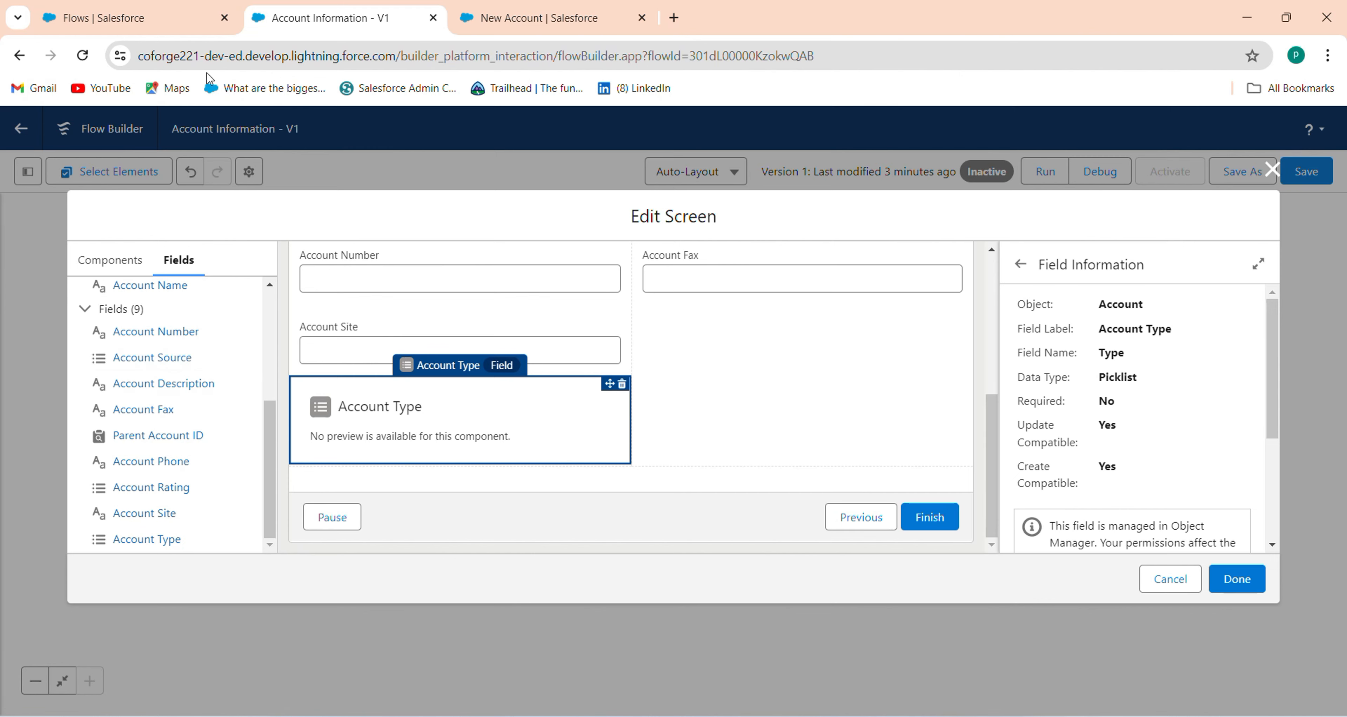
# Step: Search the Account fields for "ind" and place Industry in the first column below Account Type, following the New Account form
pyautogui.click(565, 10)
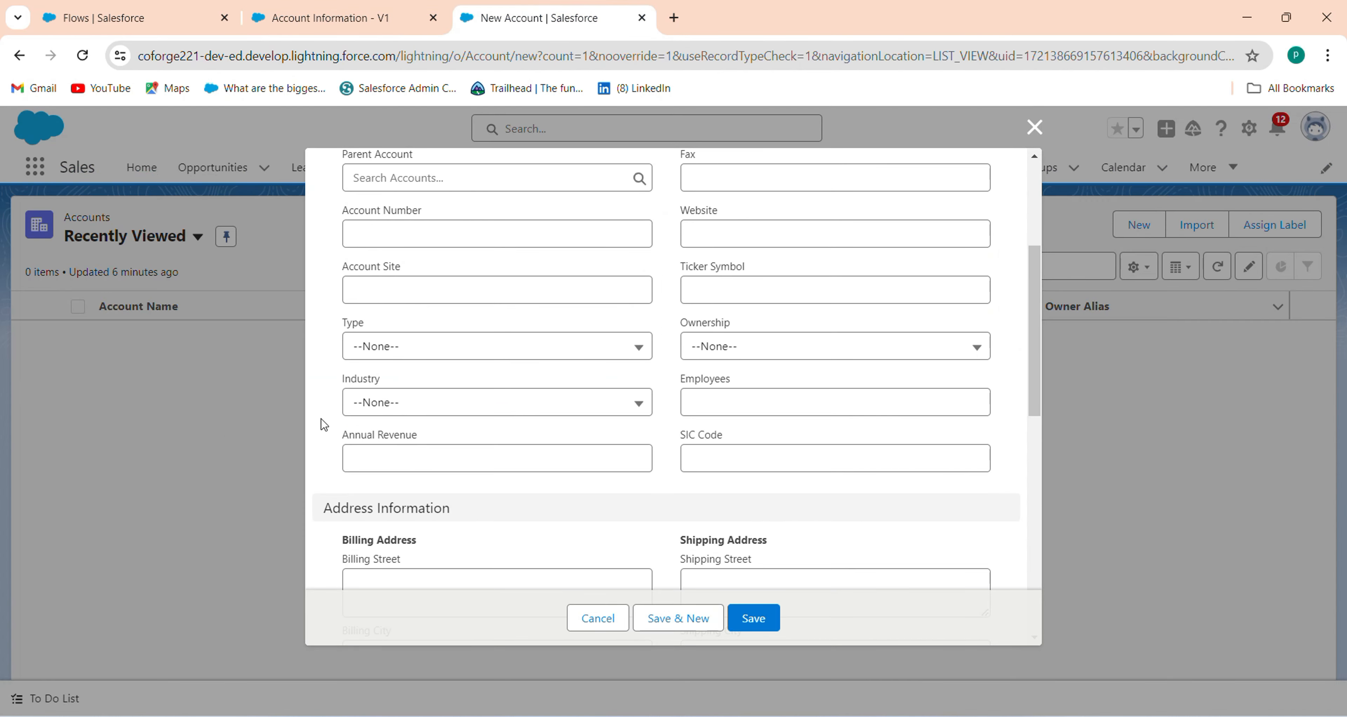
pyautogui.click(330, 17)
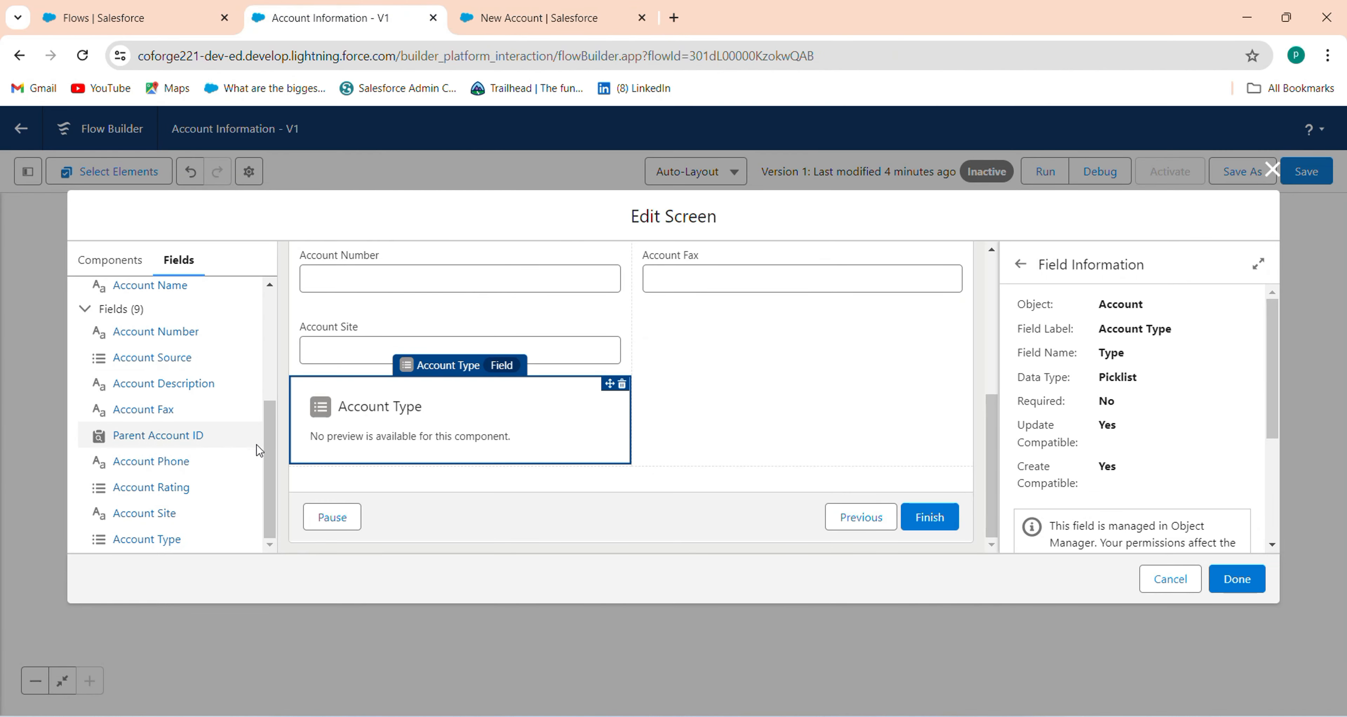
pyautogui.scroll(10, 263, 456)
pyautogui.click(121, 444)
pyautogui.press('BackSpace')
pyautogui.press('BackSpace')
pyautogui.press('BackSpace')
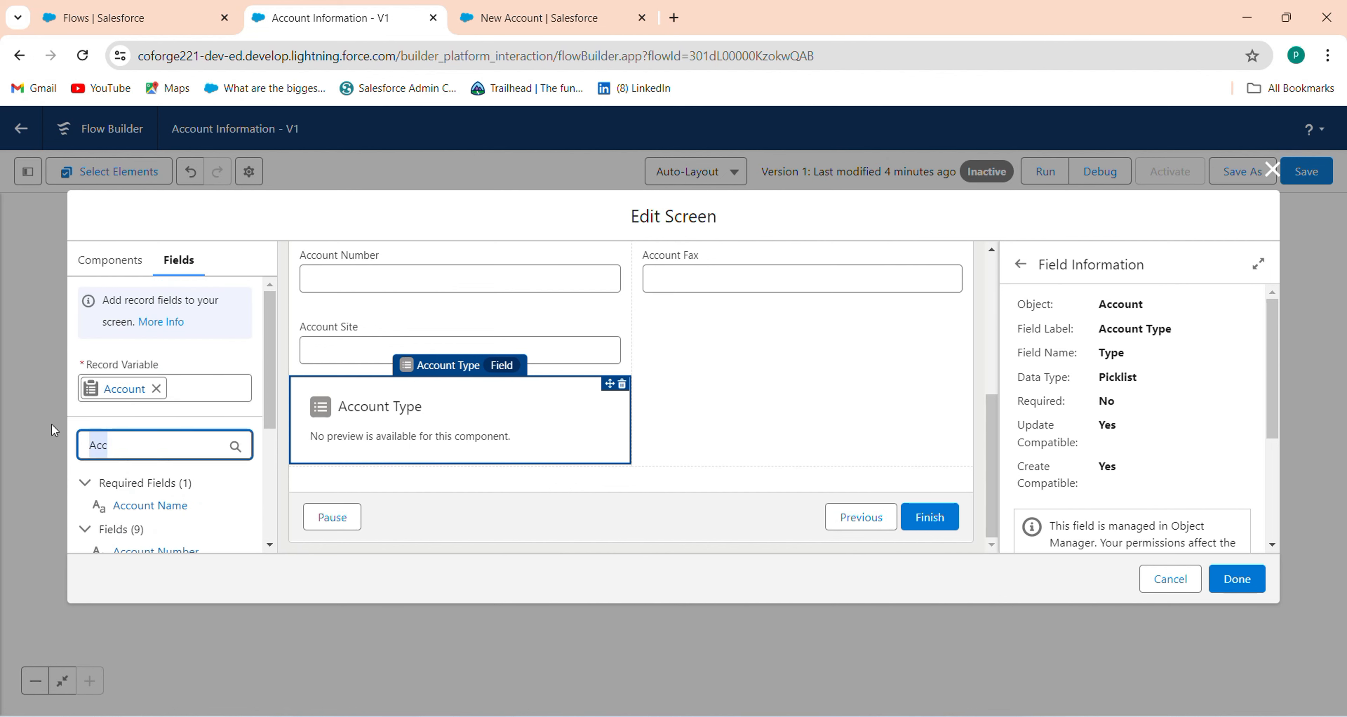
pyautogui.write('ind')
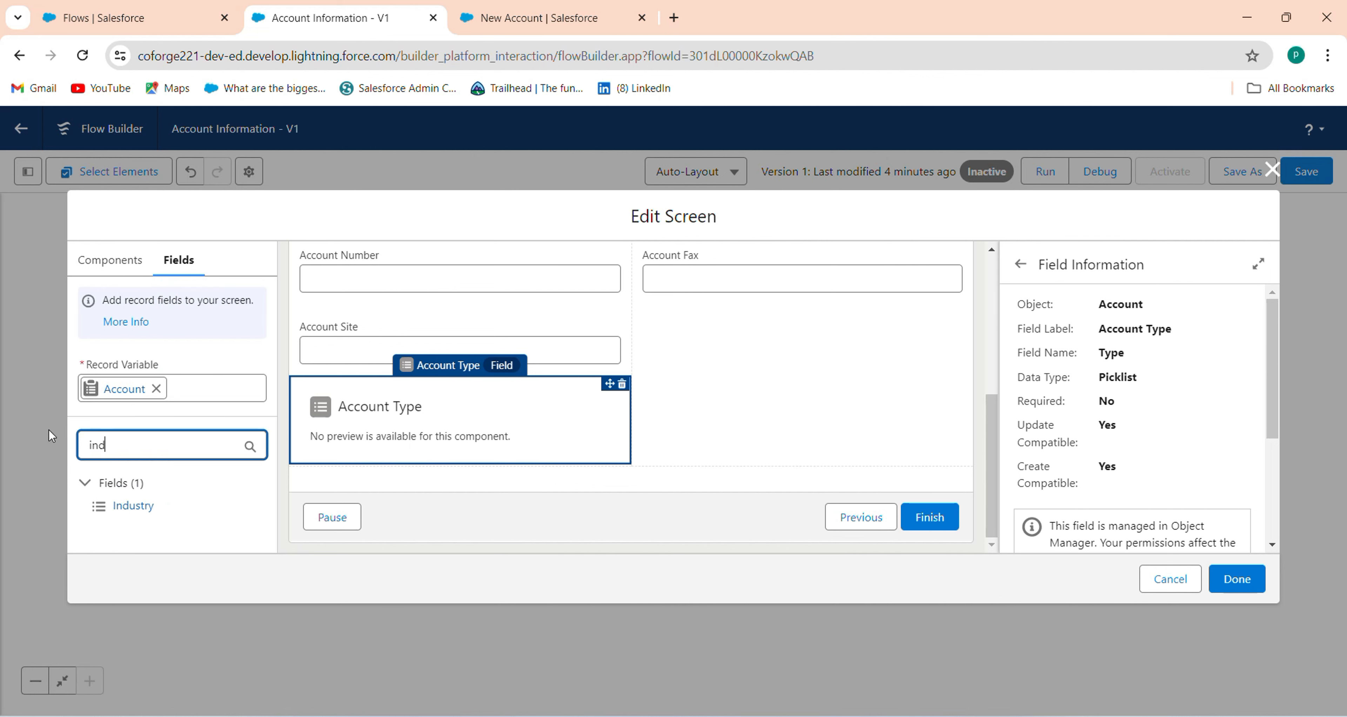
pyautogui.moveTo(133, 505); pyautogui.dragTo(391, 471)
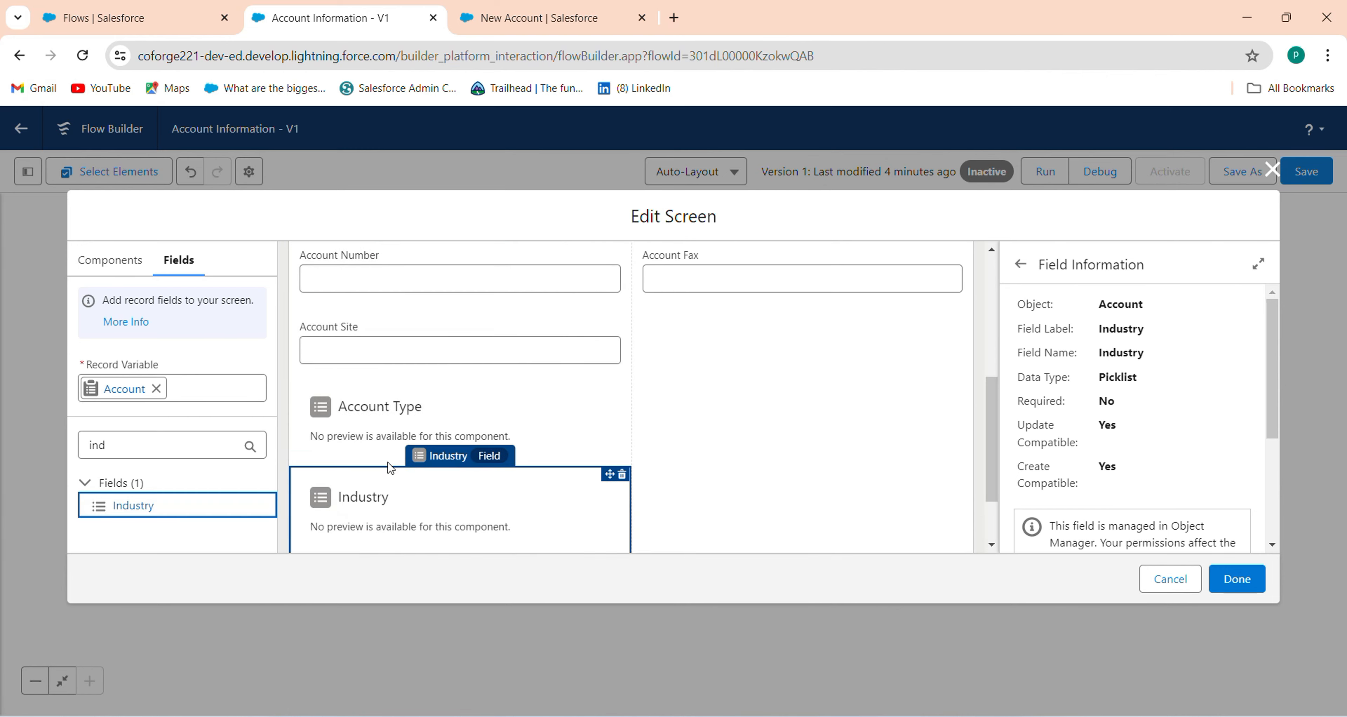
# Step: Check the field after Industry on the New Account form and search the Account record fields for Annual Revenue
pyautogui.click(515, 9)
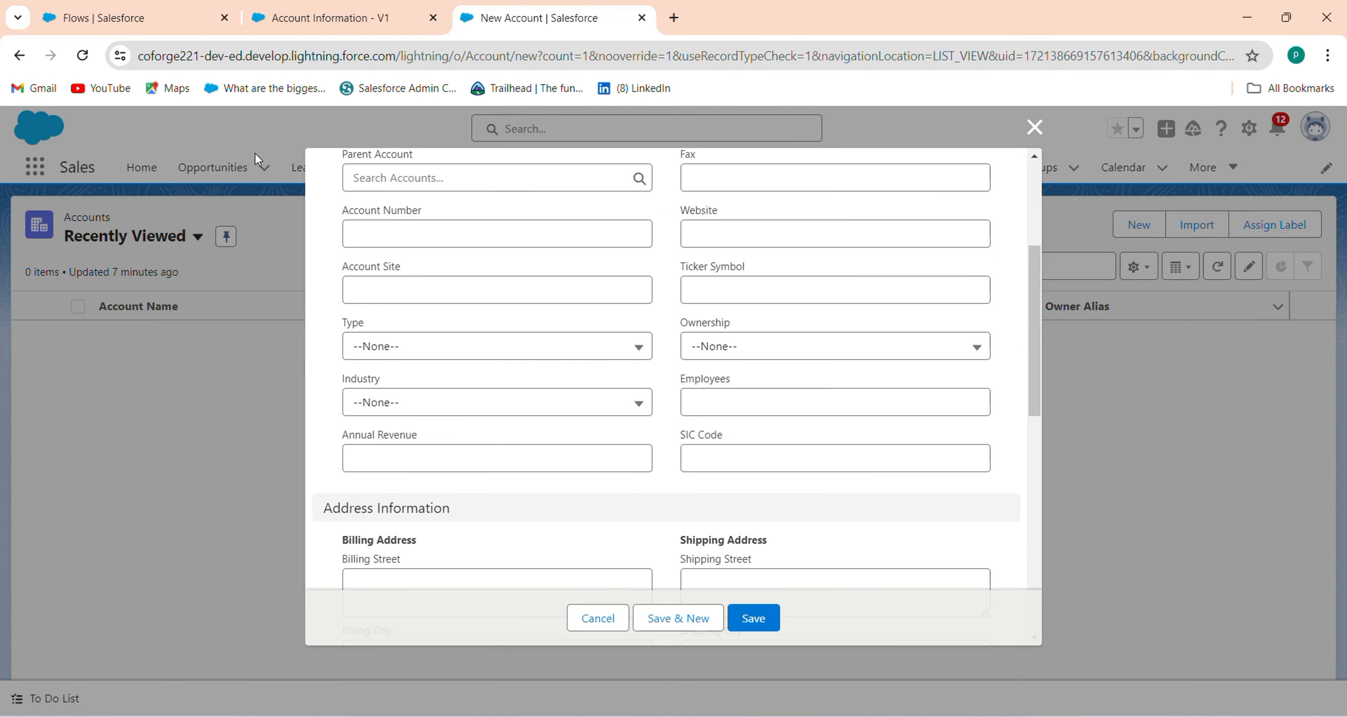
pyautogui.click(330, 18)
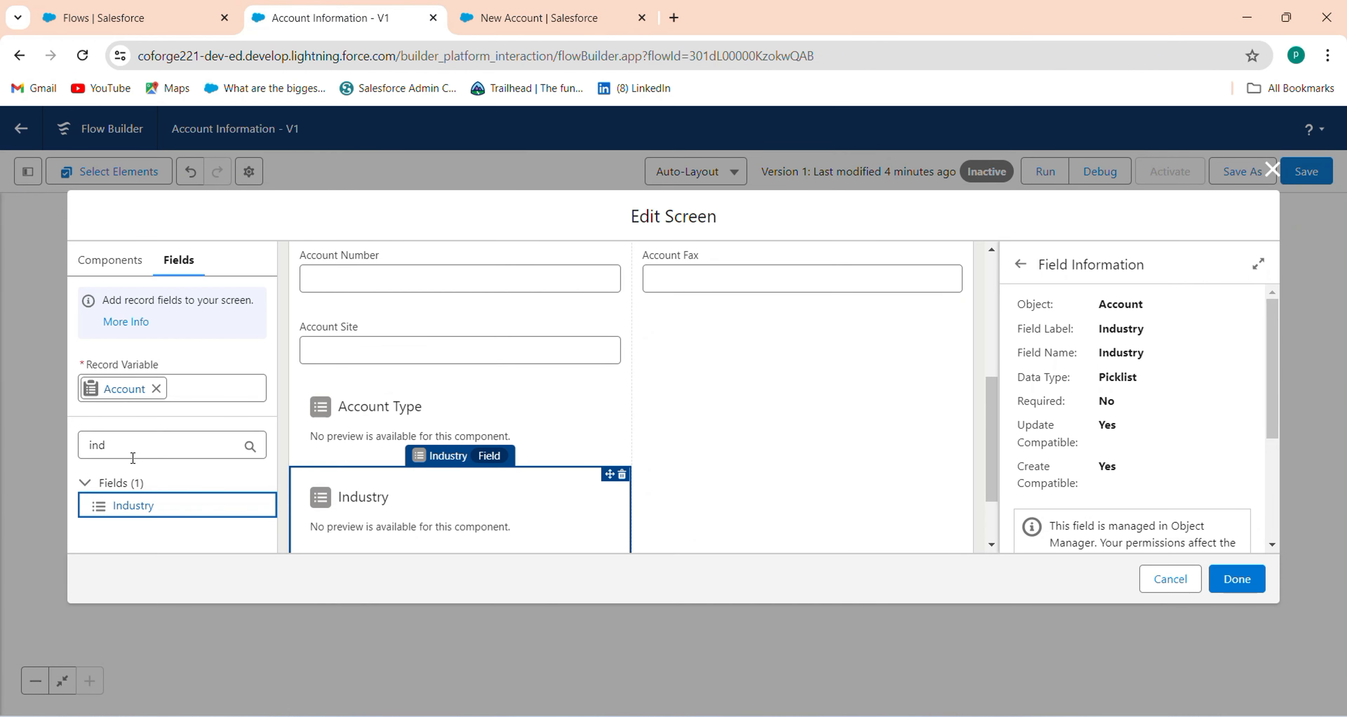
pyautogui.moveTo(133, 457); pyautogui.dragTo(78, 450)
pyautogui.write('Ann')
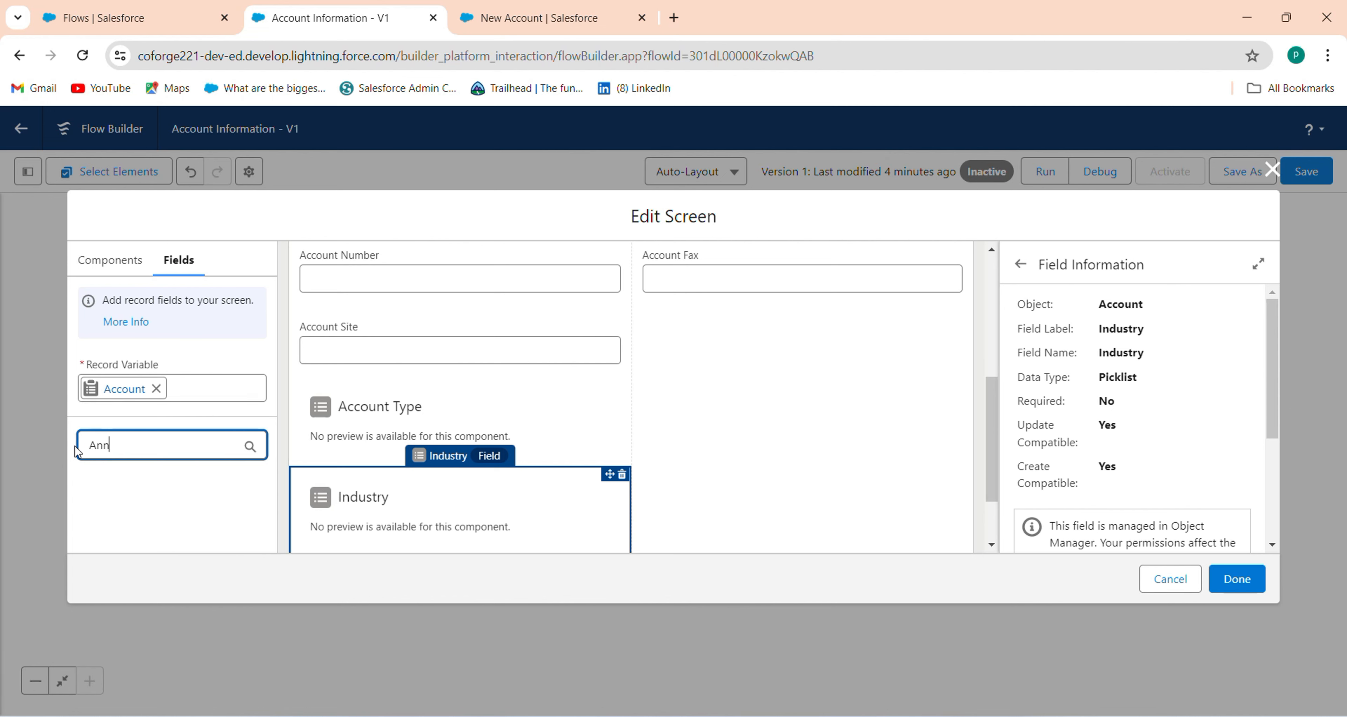
pyautogui.write('ua')
pyautogui.press('BackSpace')
pyautogui.press('BackSpace')
pyautogui.press('BackSpace')
pyautogui.press('BackSpace')
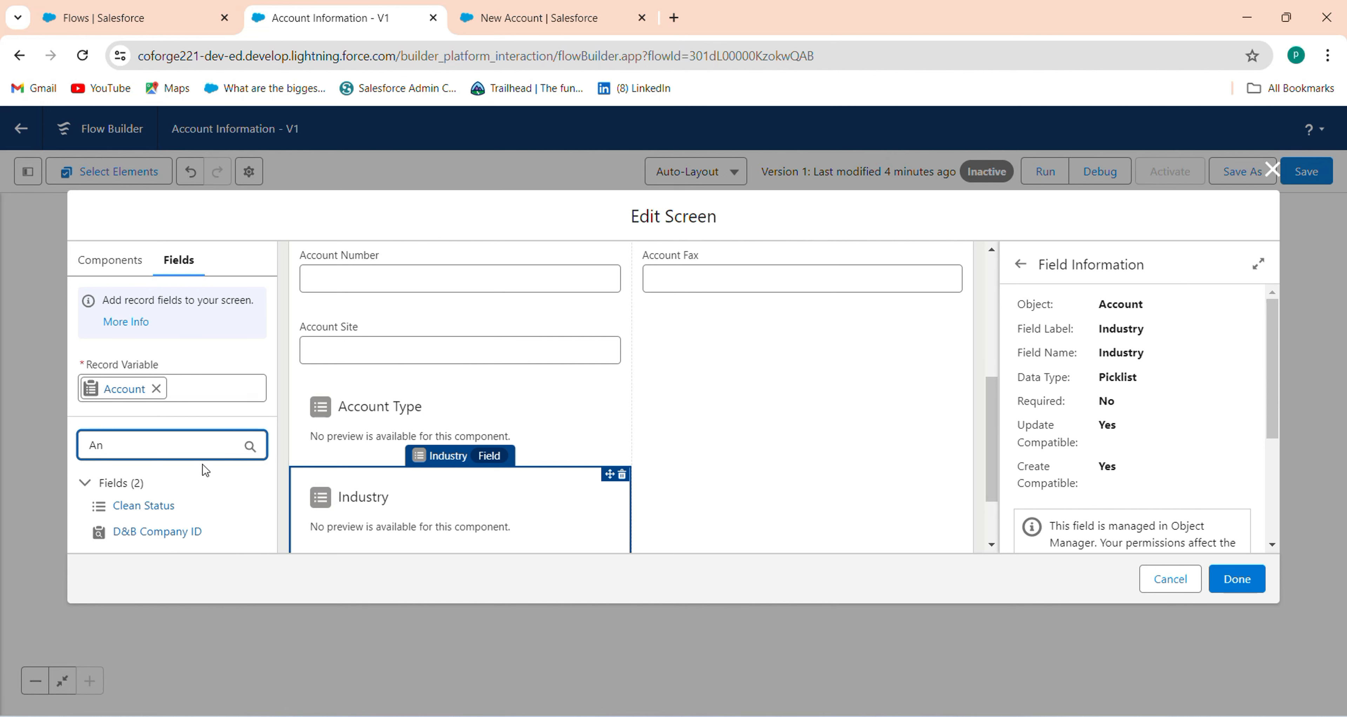
pyautogui.press('BackSpace')
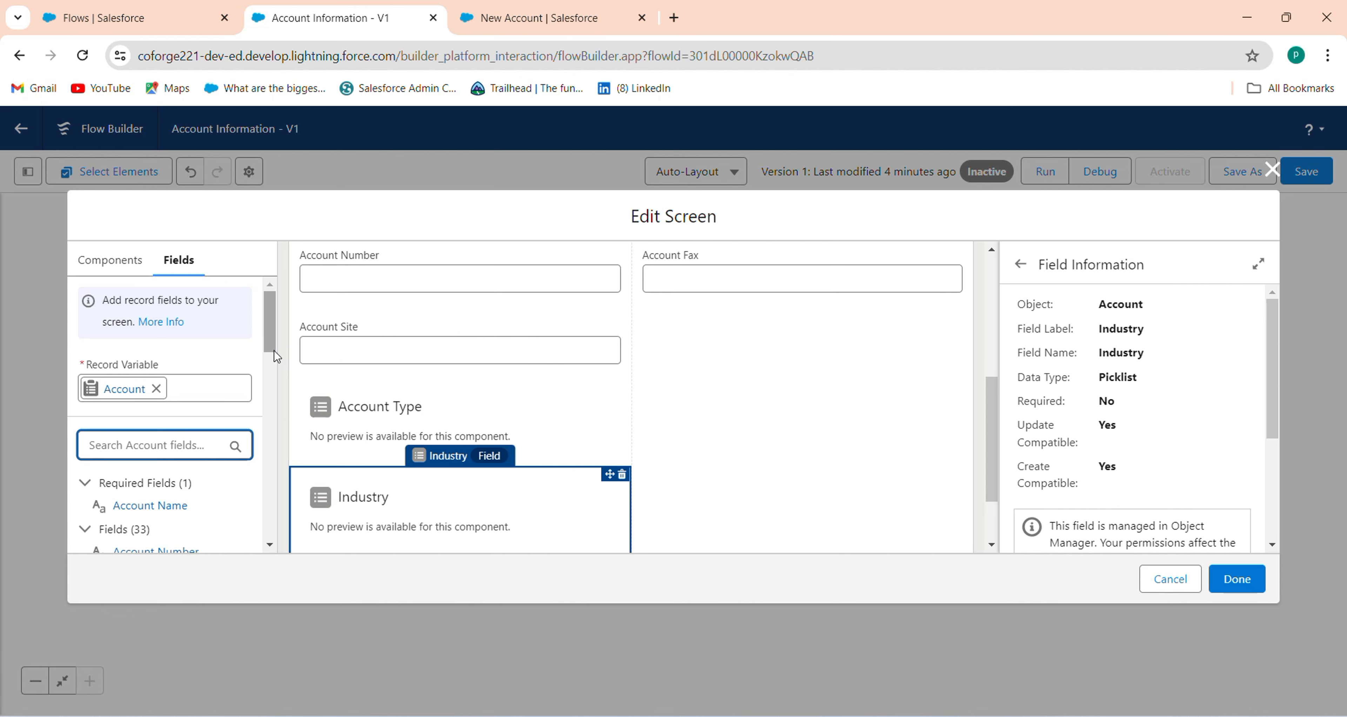
pyautogui.moveTo(277, 357)
pyautogui.mouseDown()
pyautogui.moveTo(260, 555)
pyautogui.moveTo(278, 376)
pyautogui.mouseUp()
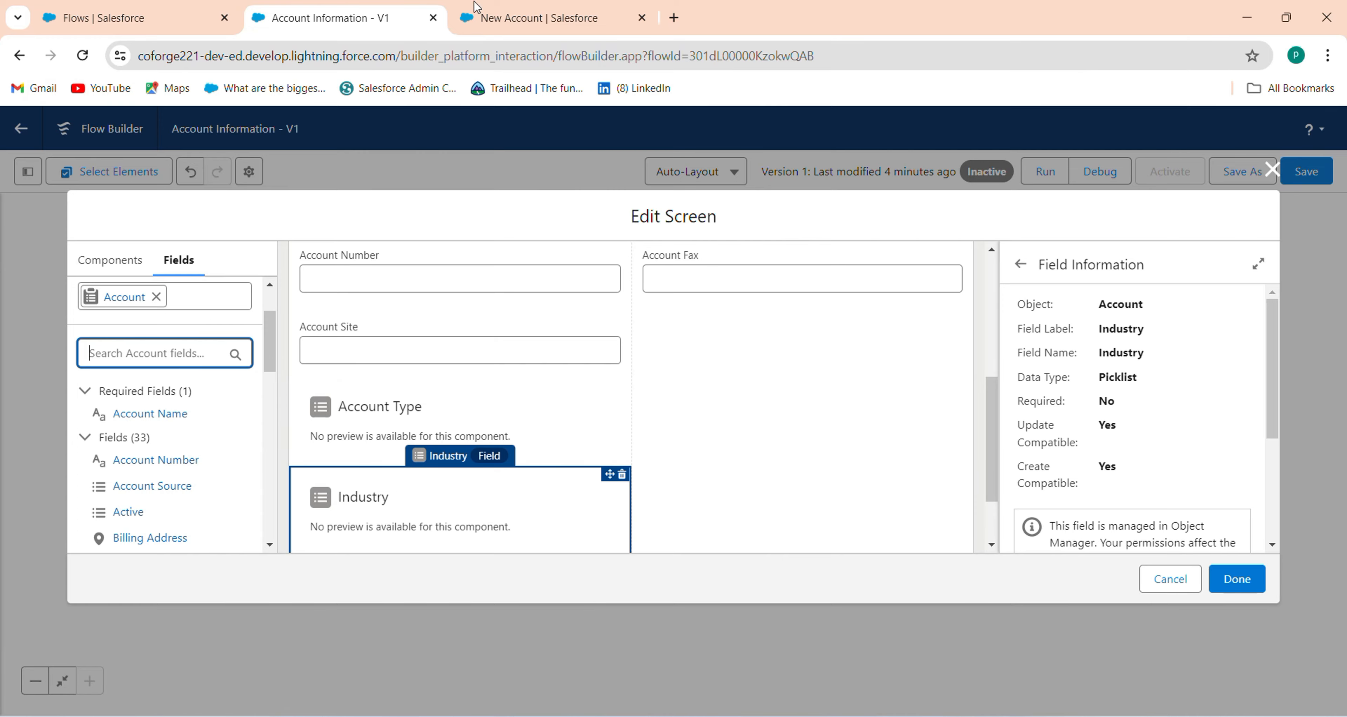
# Step: Check the New Account form, search the Account fields for "Em" and place Employees in the second column below Account Fax
pyautogui.click(500, 12)
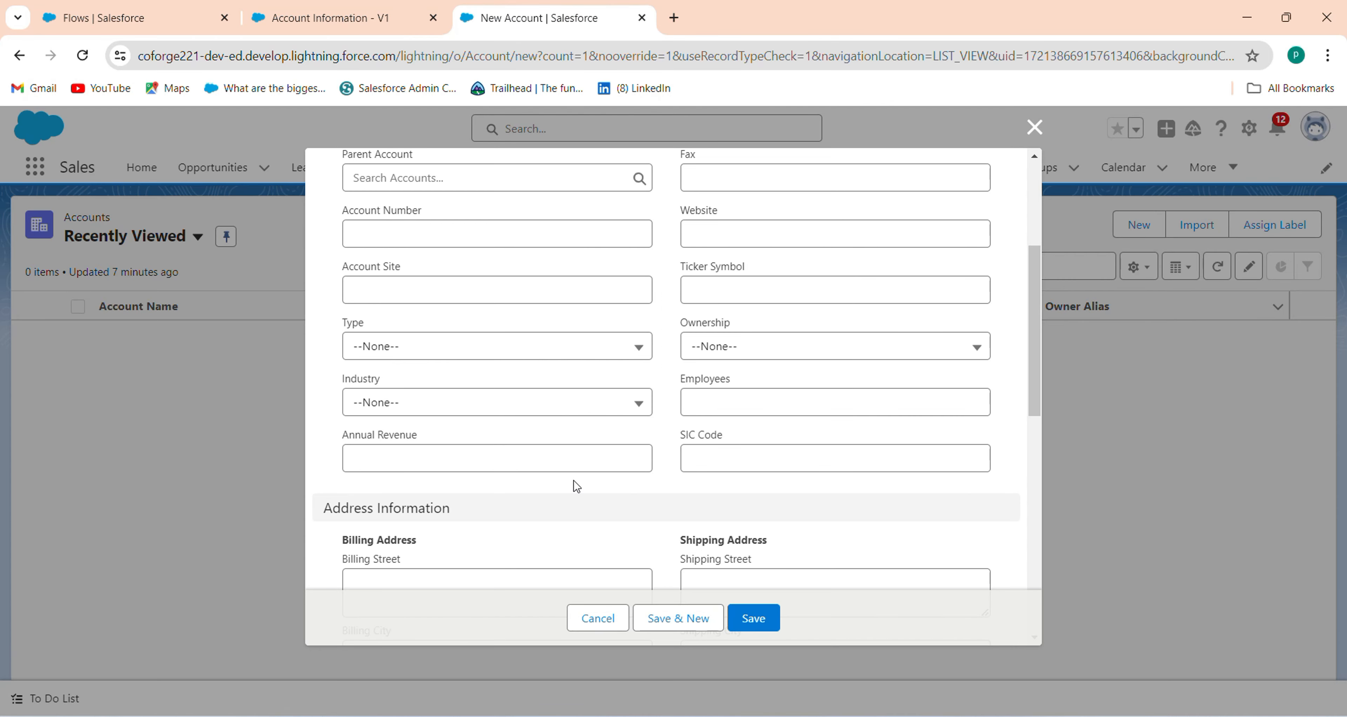
pyautogui.click(334, 7)
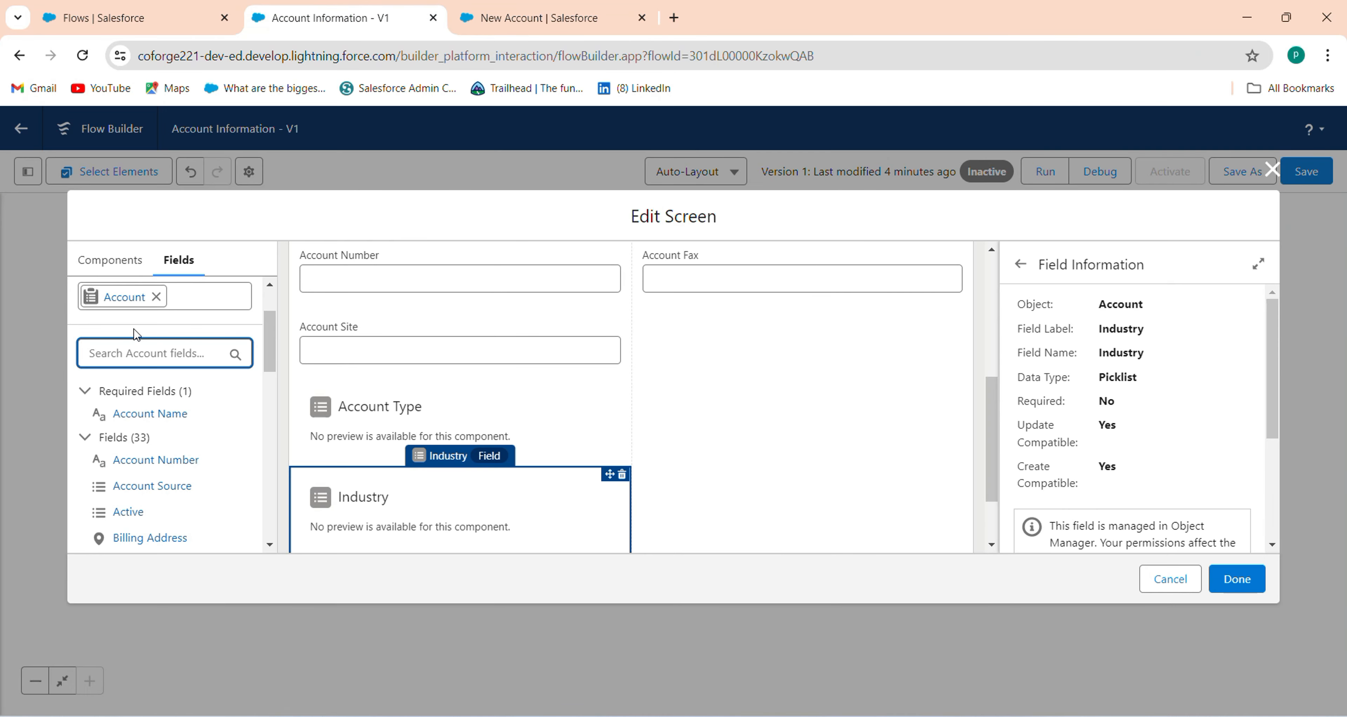
pyautogui.write('Em')
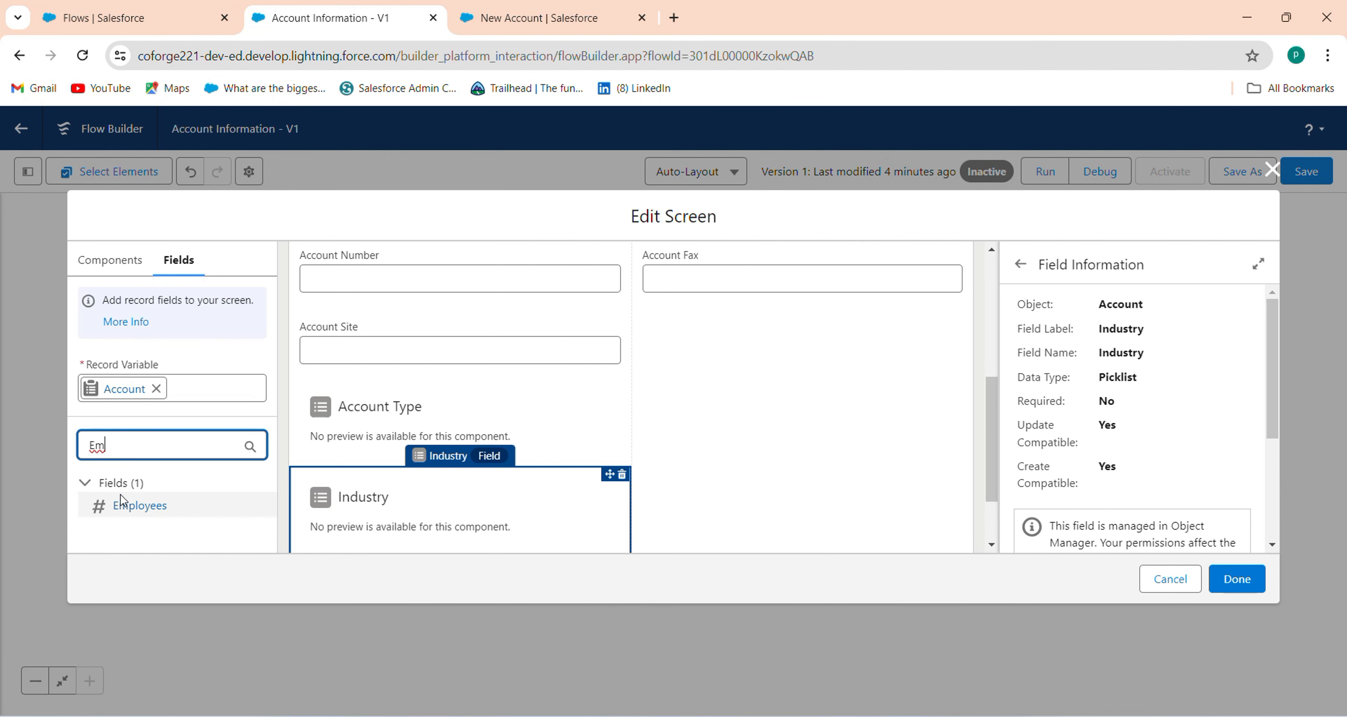
pyautogui.moveTo(130, 506); pyautogui.dragTo(693, 308)
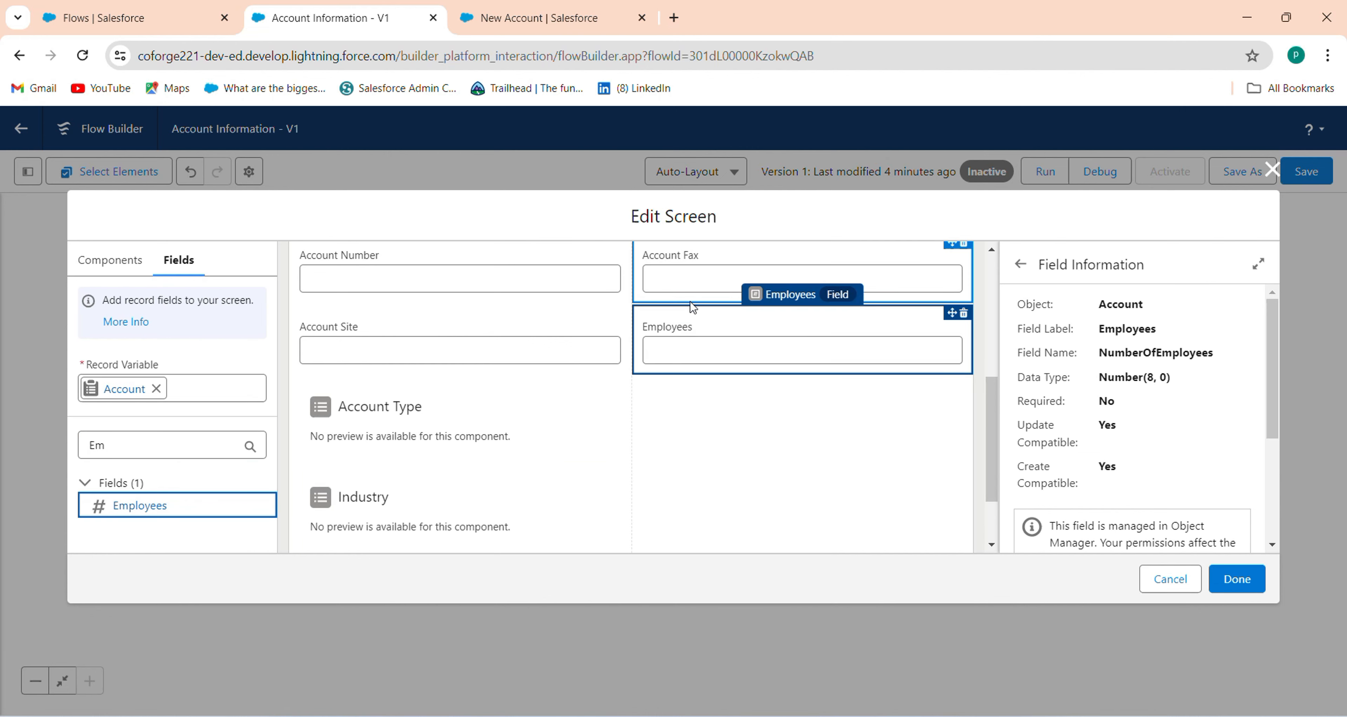
# Step: Search the Account fields for "own" and place Ownership in the second column between Account Fax and Employees
pyautogui.click(466, 8)
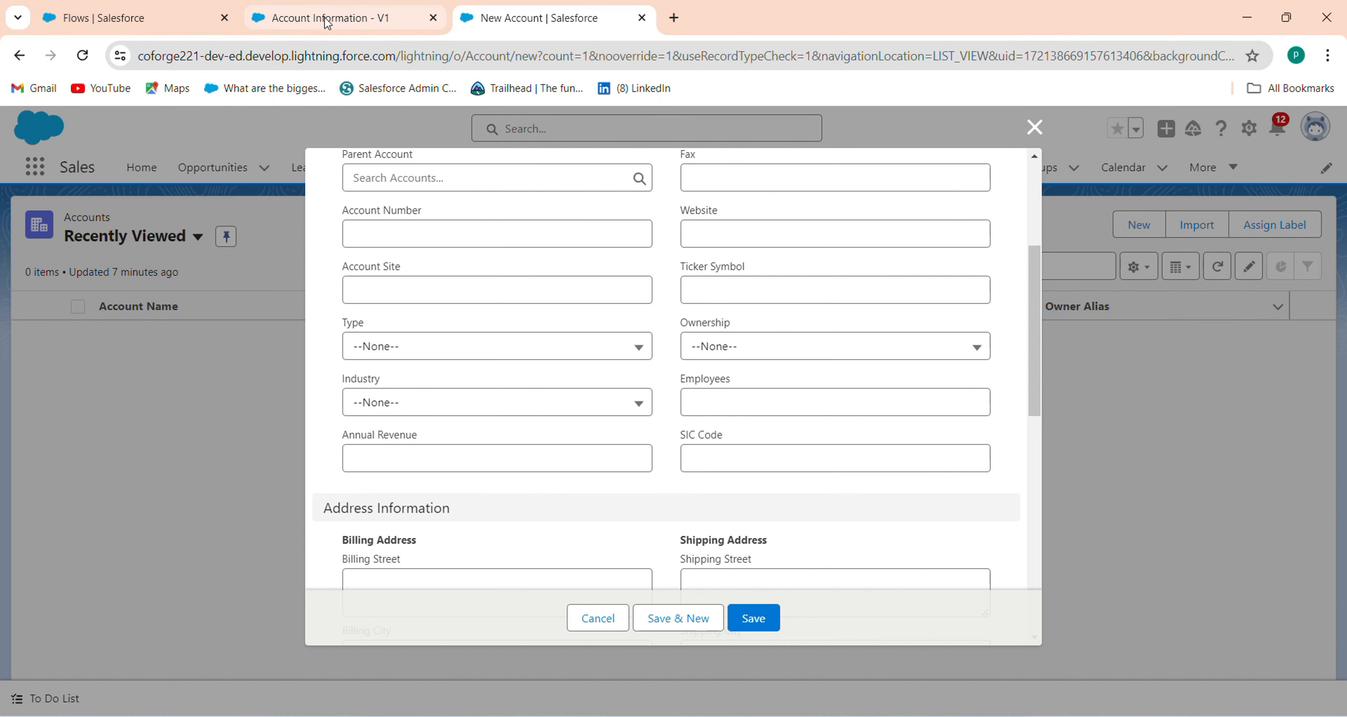
pyautogui.click(335, 7)
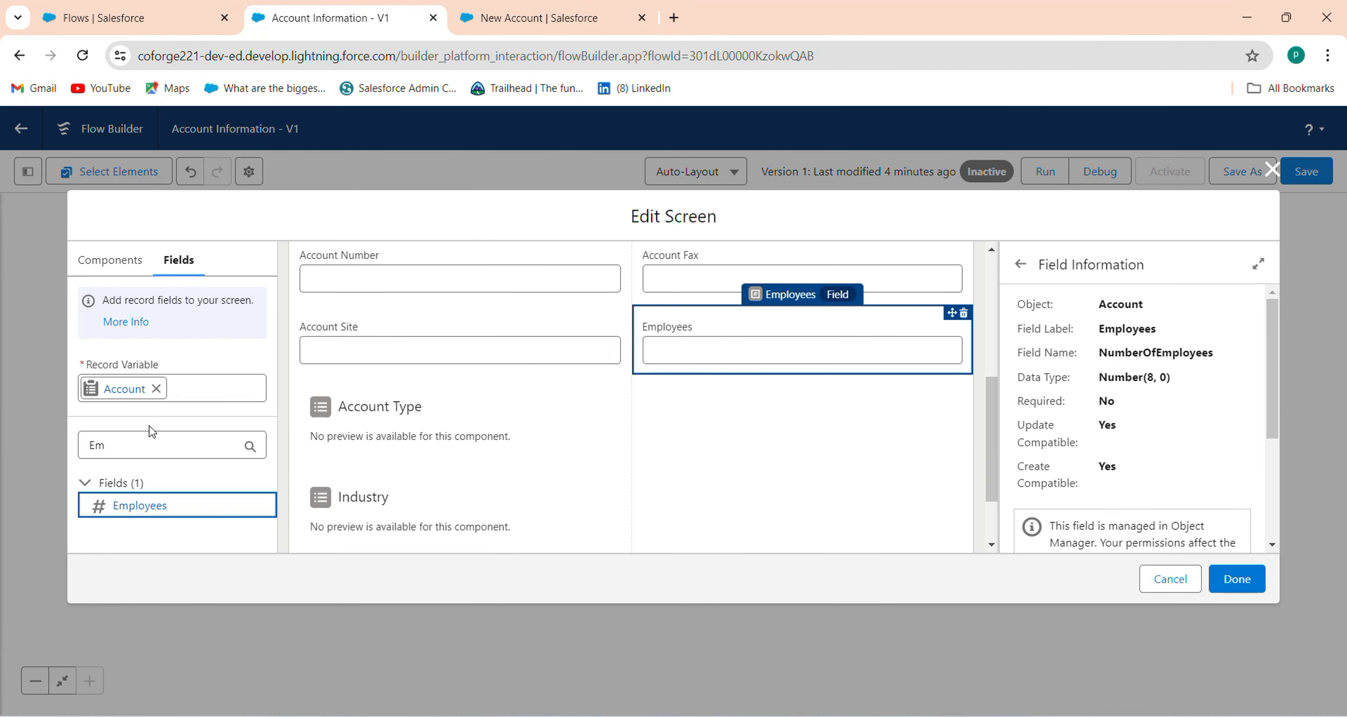
pyautogui.moveTo(152, 448); pyautogui.dragTo(21, 433)
pyautogui.write('ow')
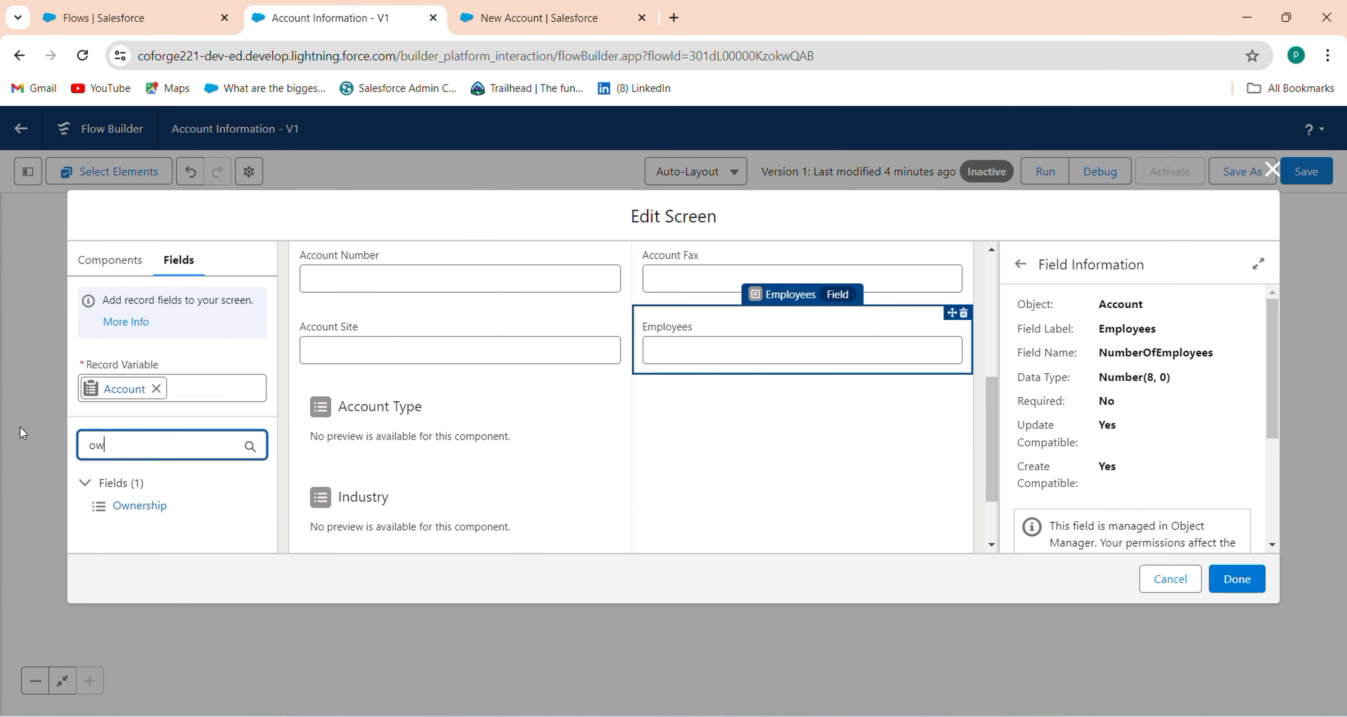
pyautogui.write('n')
pyautogui.click(140, 505)
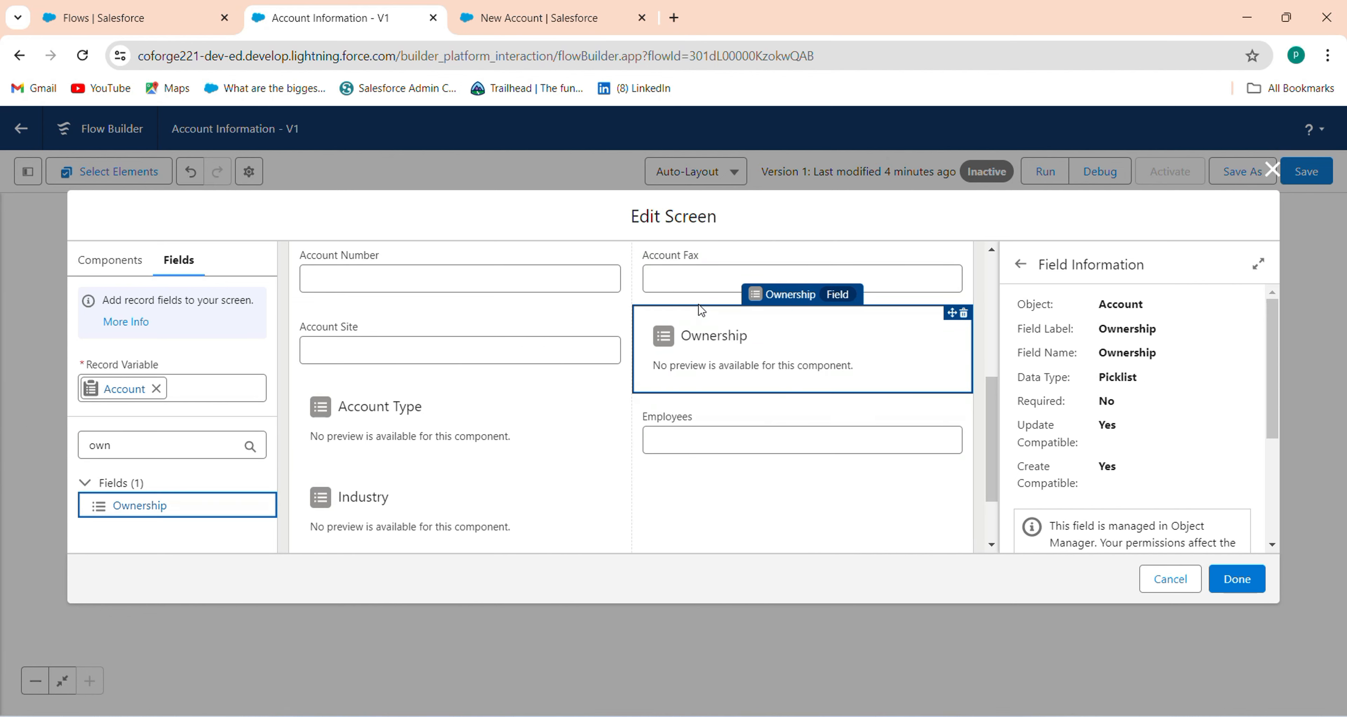
# Step: Search the Account fields for "tic" and place Ticker Symbol in the second column below Employees
pyautogui.moveTo(261, 447); pyautogui.dragTo(15, 438)
pyautogui.press('BackSpace')
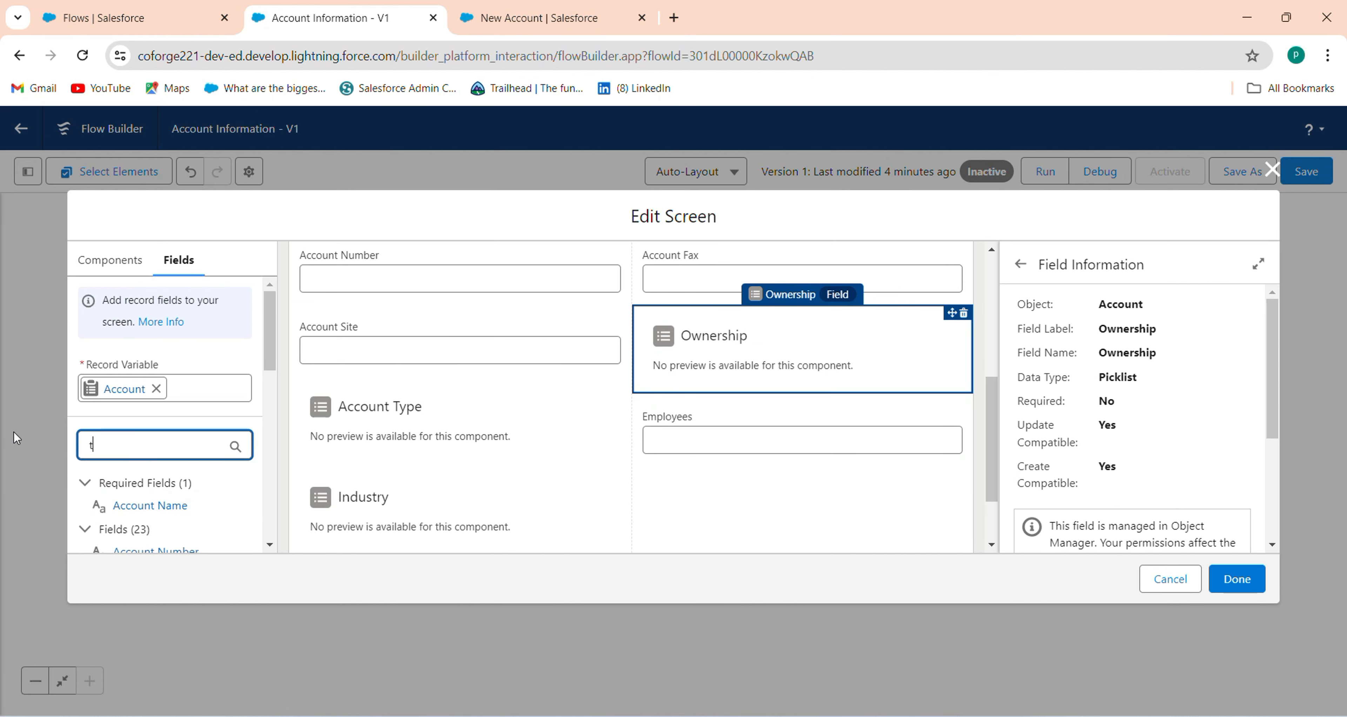
pyautogui.write('ti')
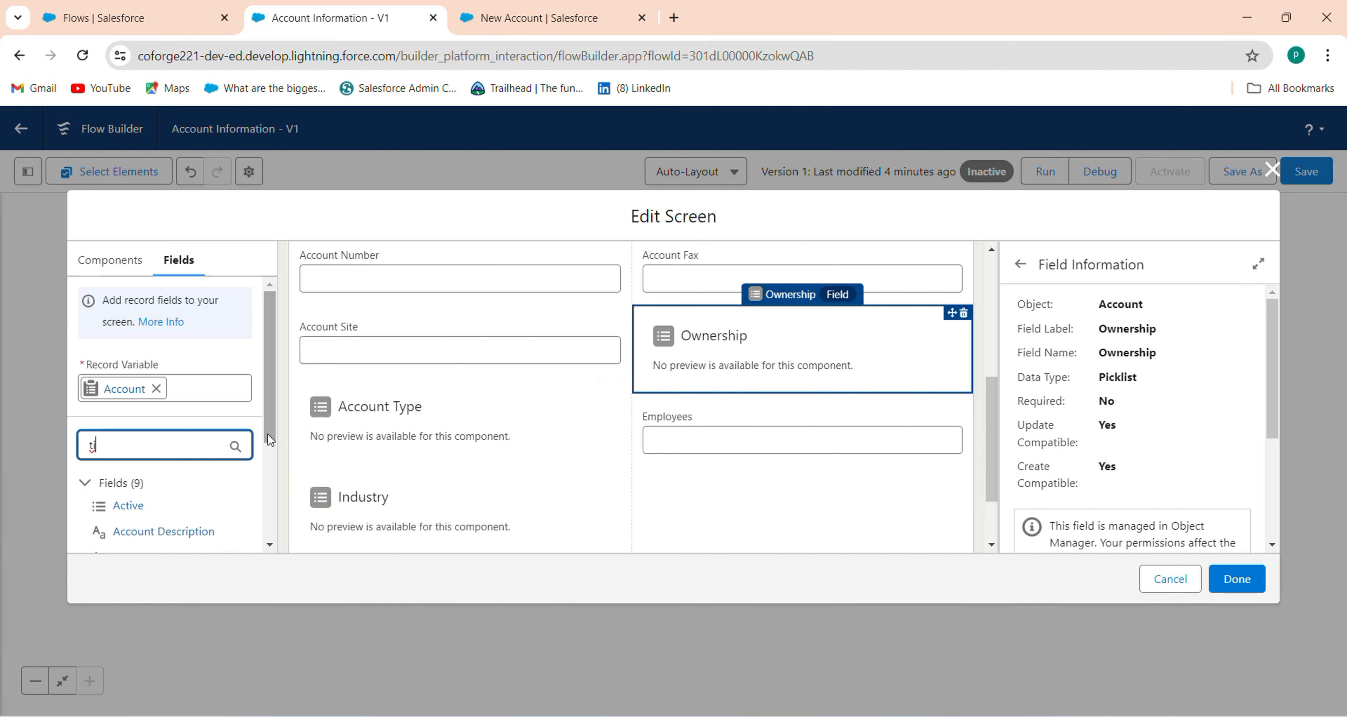
pyautogui.write('c')
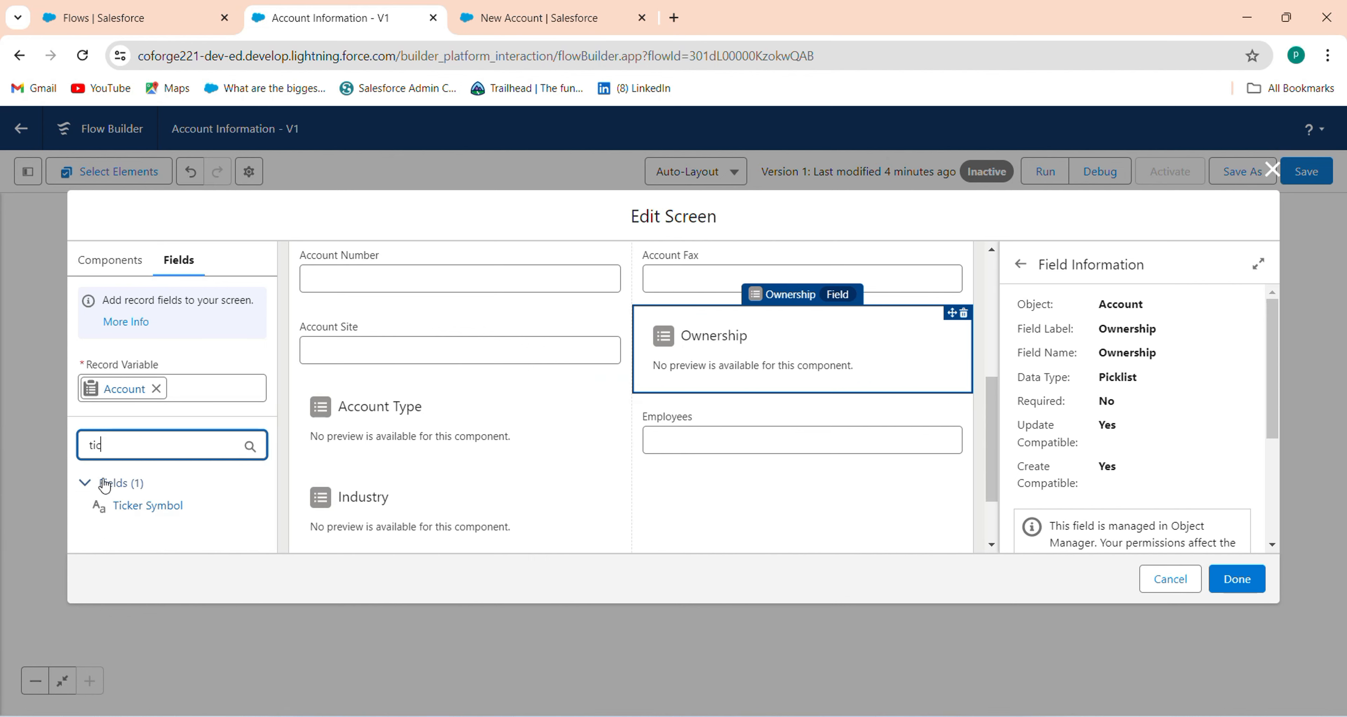
pyautogui.click(129, 506)
pyautogui.moveTo(129, 506); pyautogui.dragTo(743, 451)
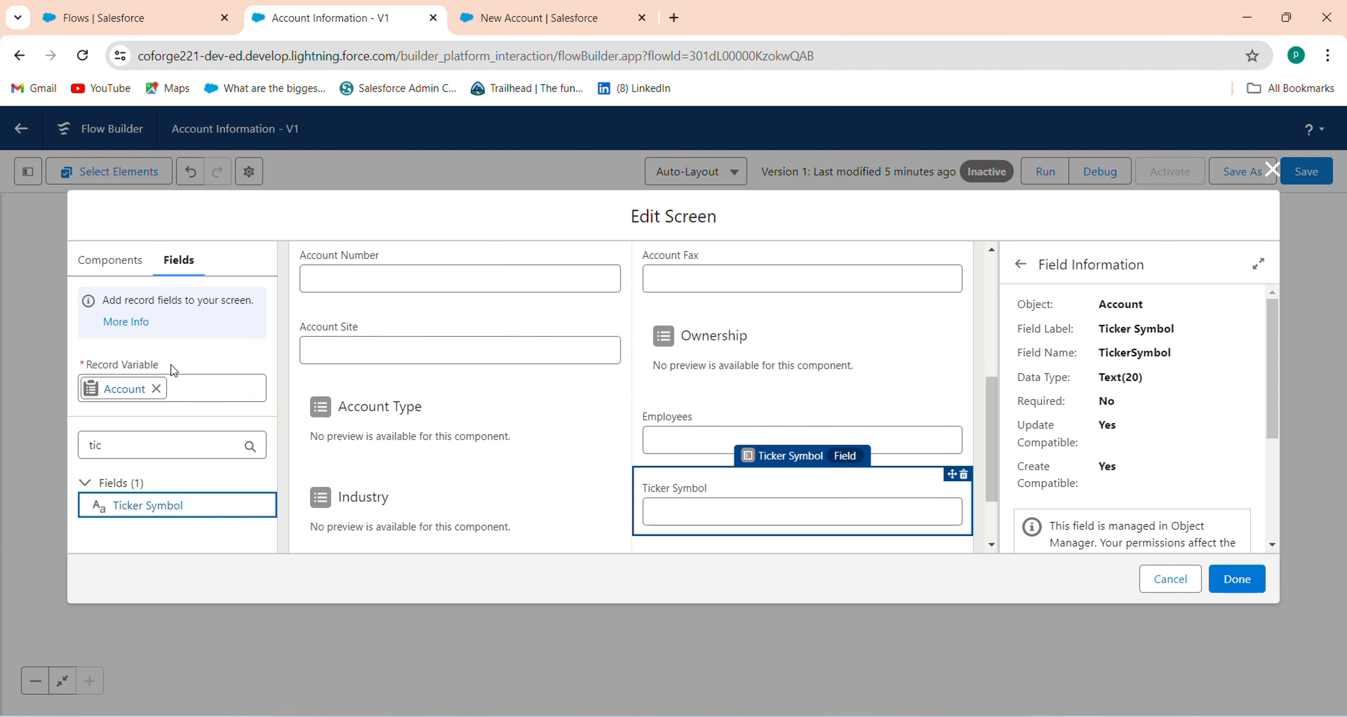
# Step: Turn off Show Header and Show Help Text in the Account Information screen's header configuration
pyautogui.moveTo(992, 466); pyautogui.dragTo(1015, 312)
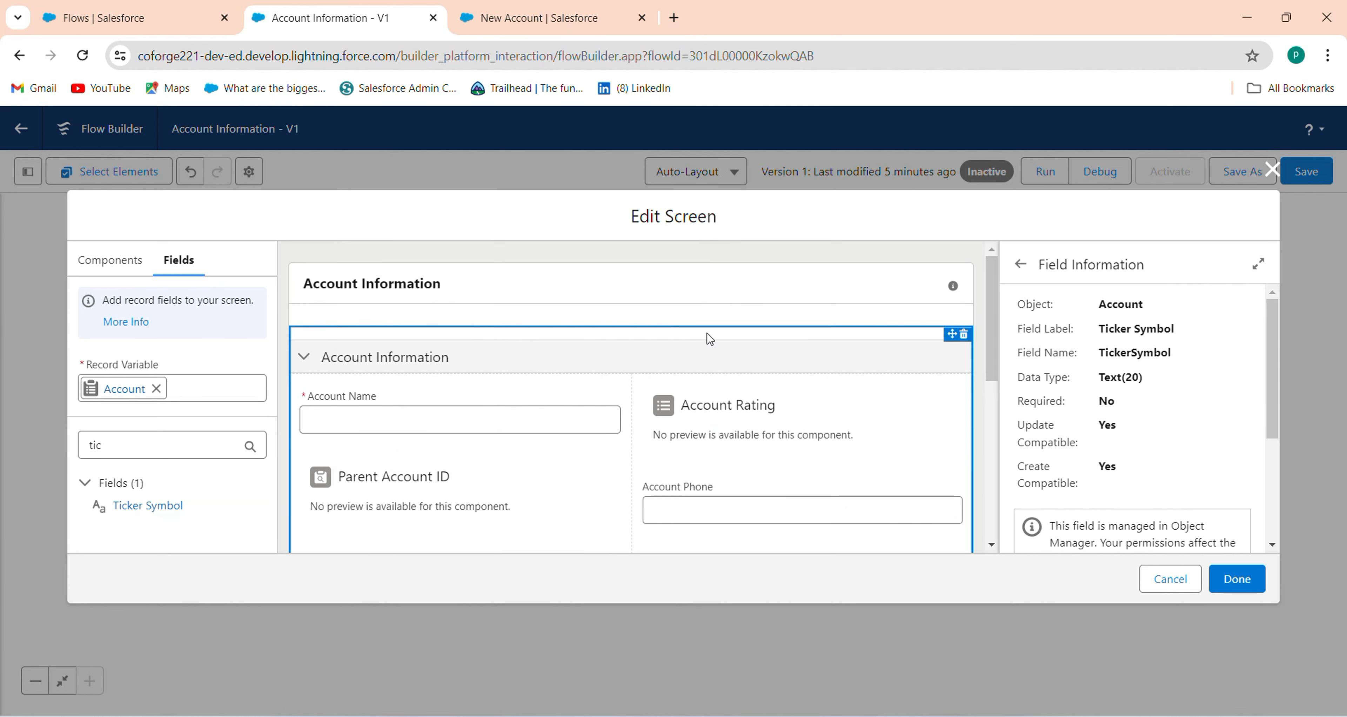
pyautogui.click(749, 283)
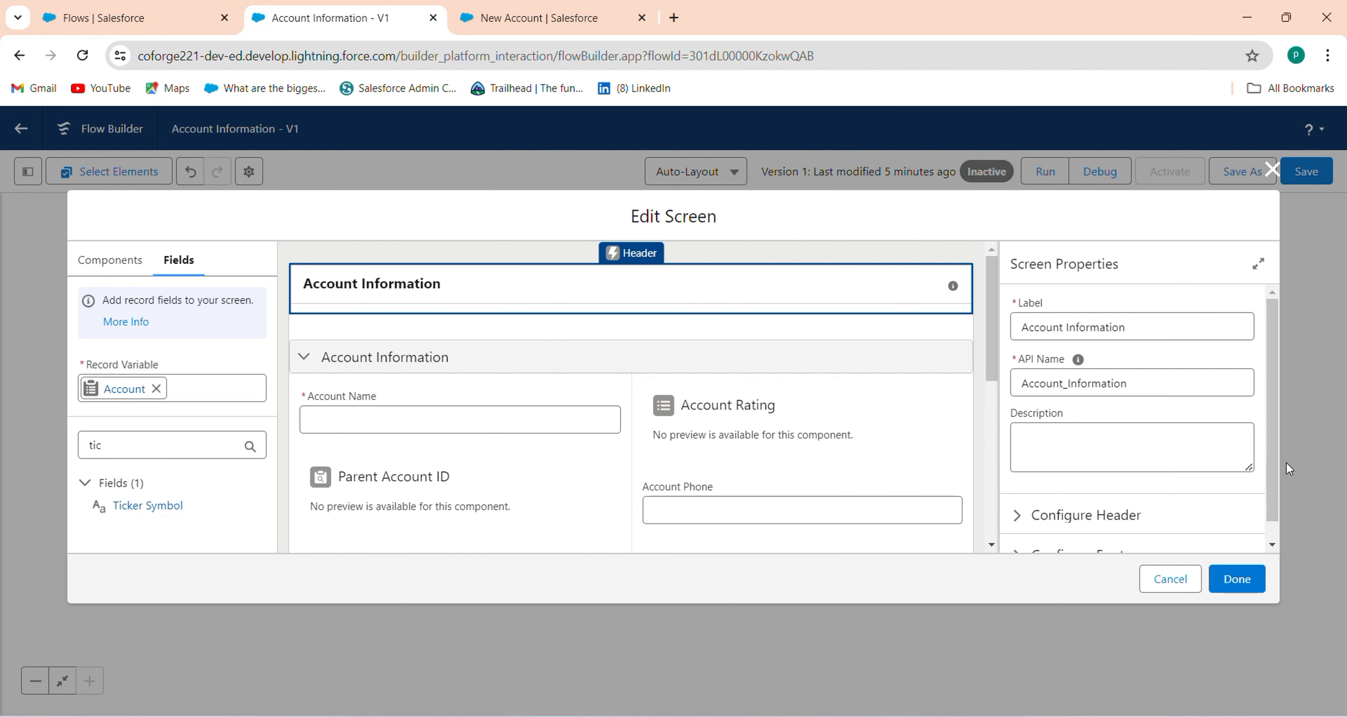
pyautogui.moveTo(1274, 466); pyautogui.dragTo(1276, 550)
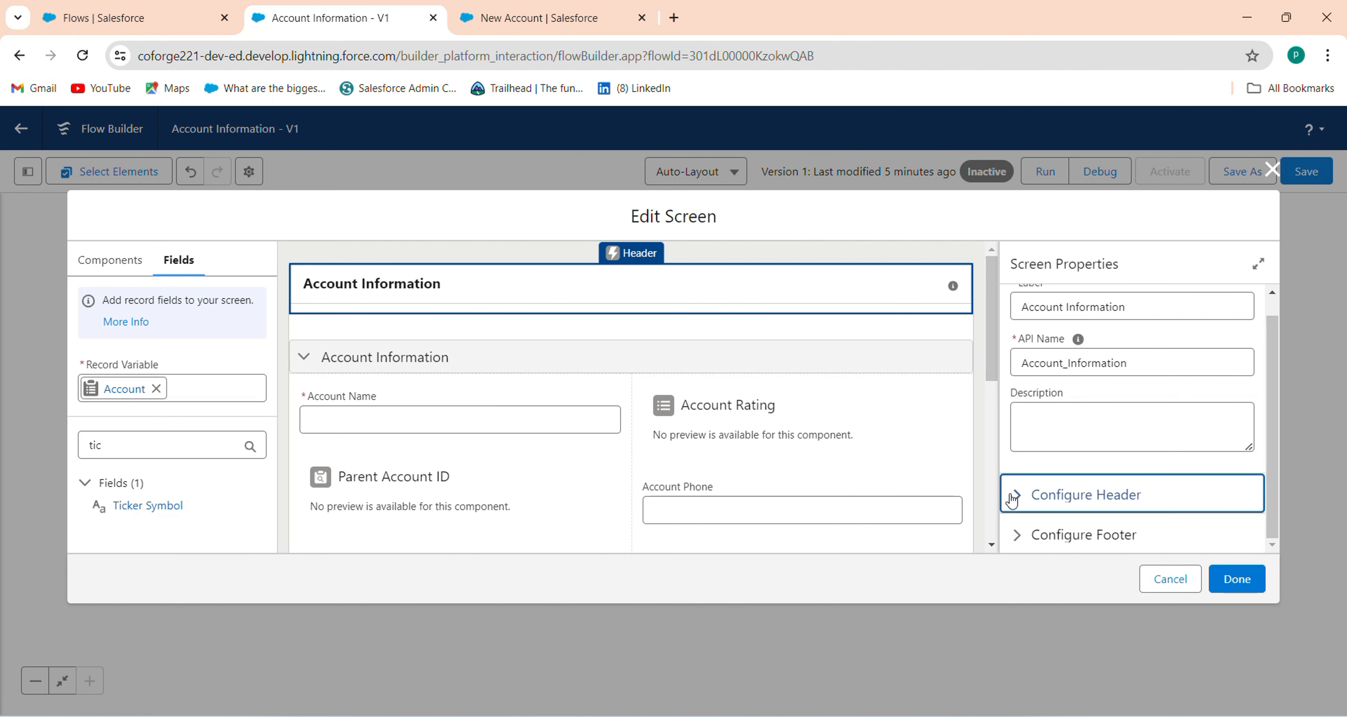
pyautogui.click(1113, 491)
pyautogui.moveTo(1278, 370); pyautogui.dragTo(1268, 412)
pyautogui.click(1017, 413)
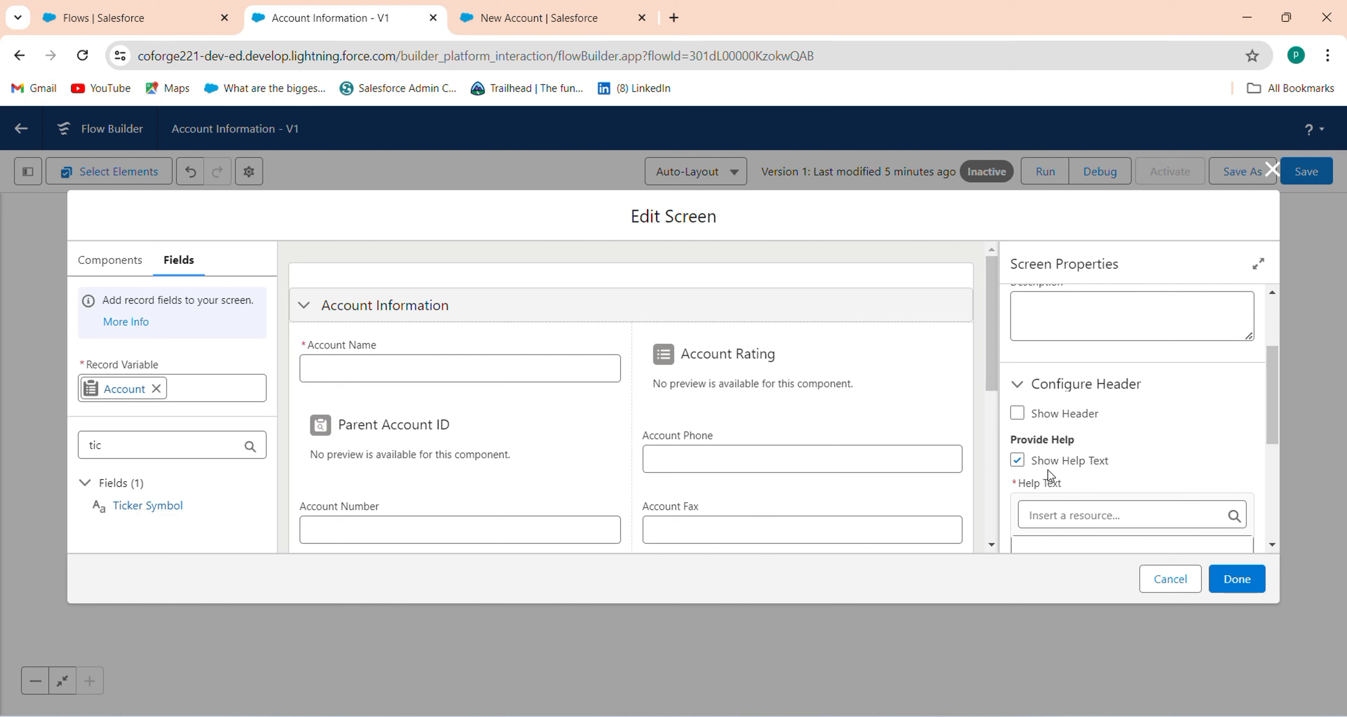
pyautogui.click(1025, 461)
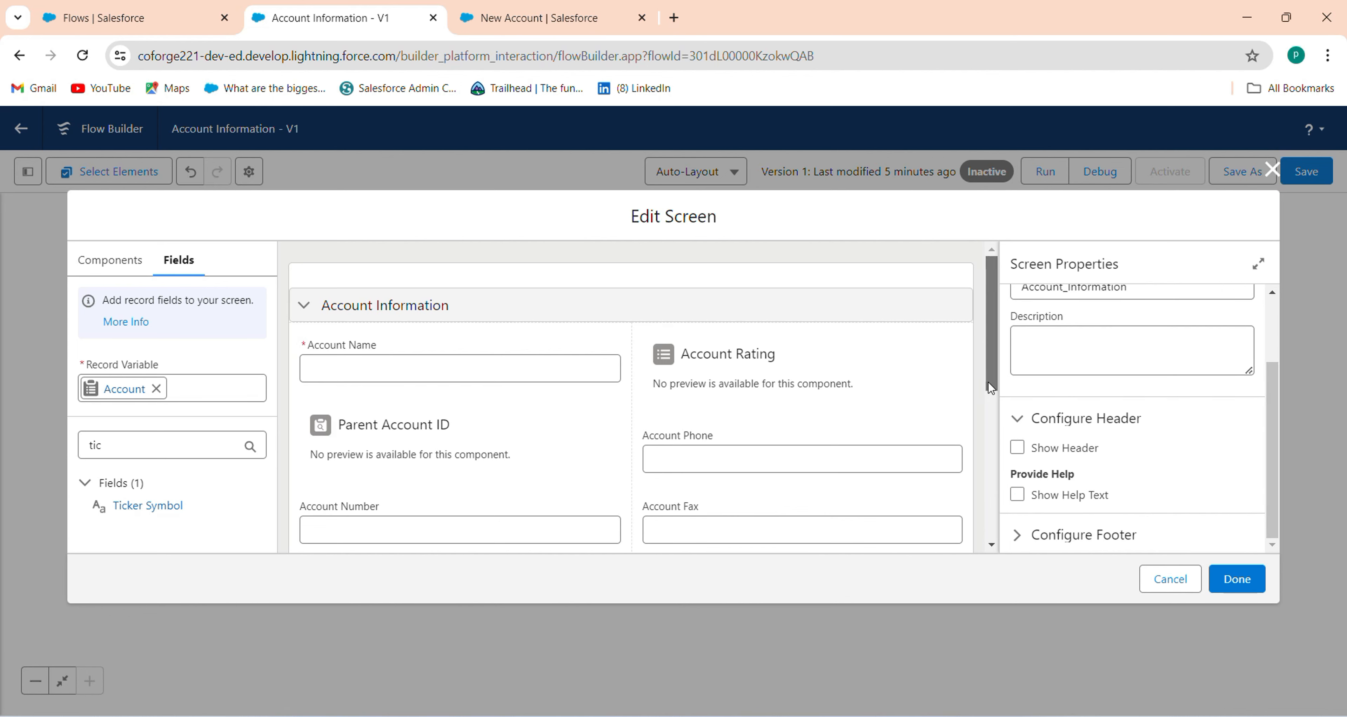
# Step: Give the Next or Finish button in the screen's footer the custom label "Save"
pyautogui.moveTo(988, 381); pyautogui.dragTo(993, 489)
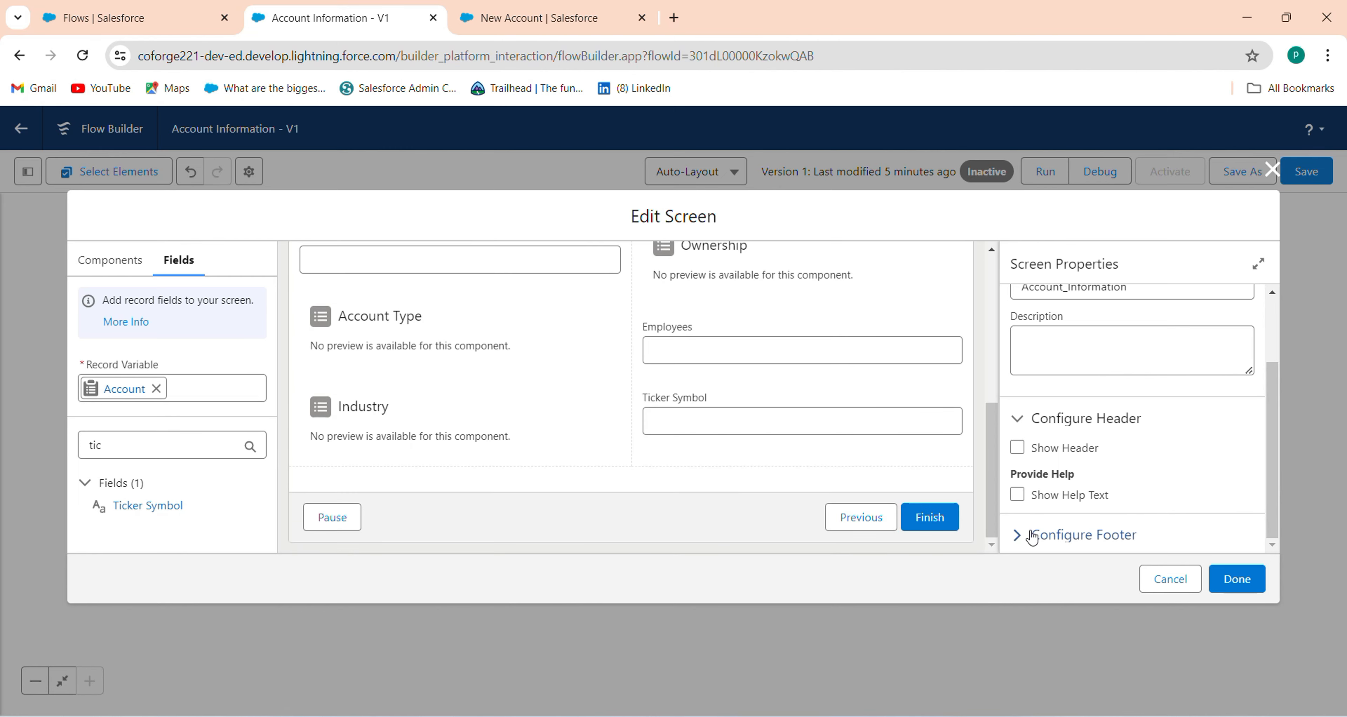
pyautogui.click(1018, 536)
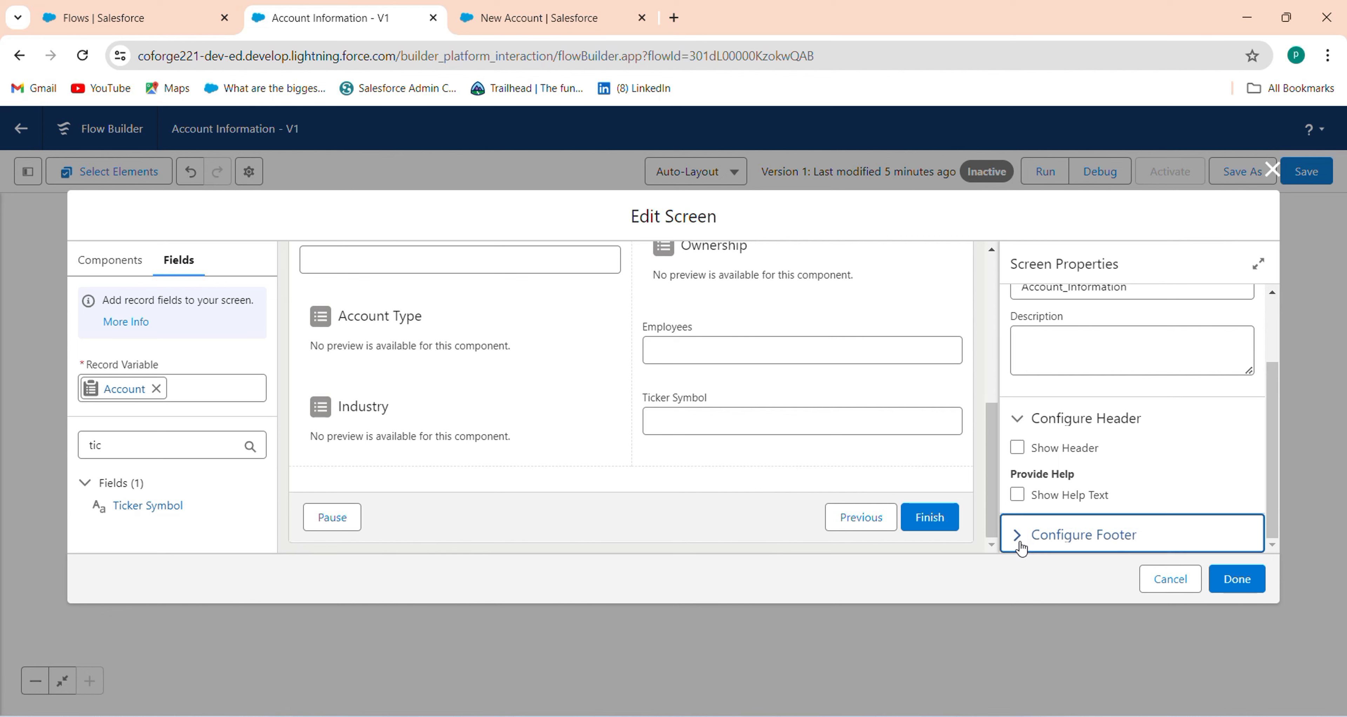
pyautogui.moveTo(1272, 372); pyautogui.dragTo(1272, 480)
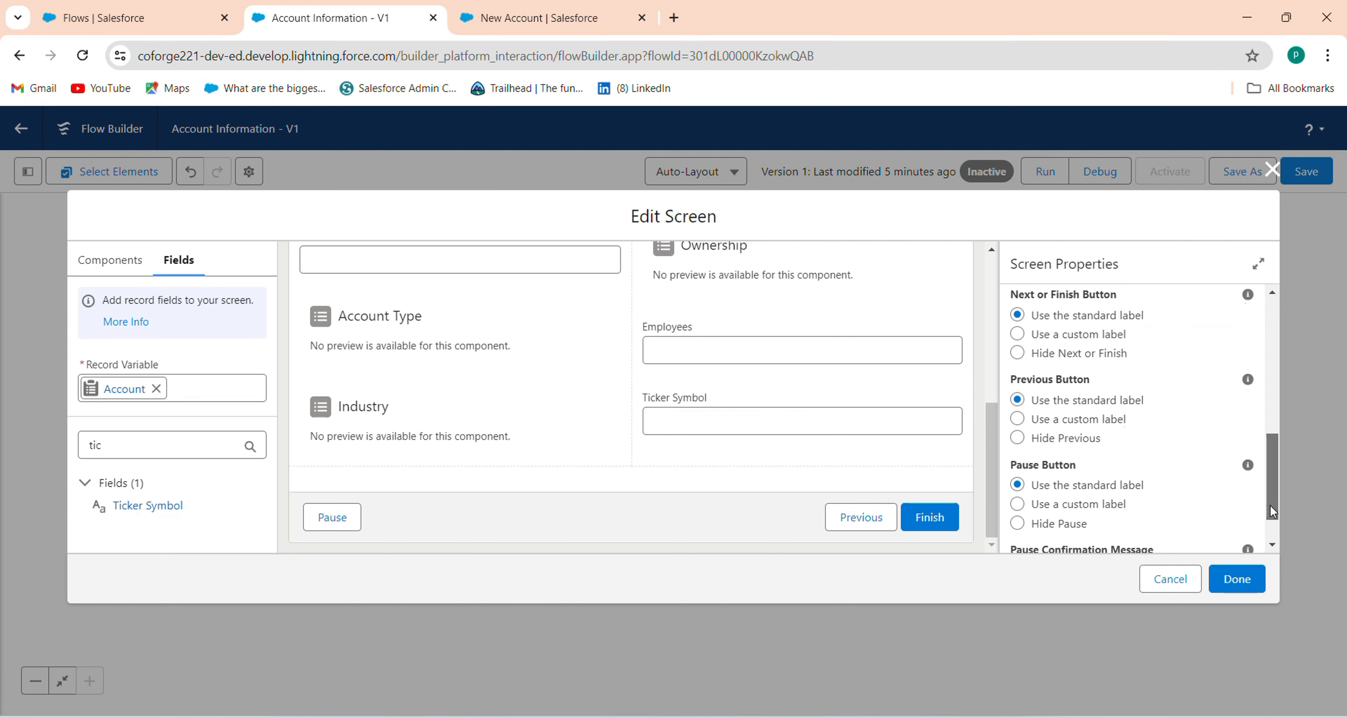
pyautogui.click(1034, 330)
pyautogui.click(1039, 395)
pyautogui.write('Sa')
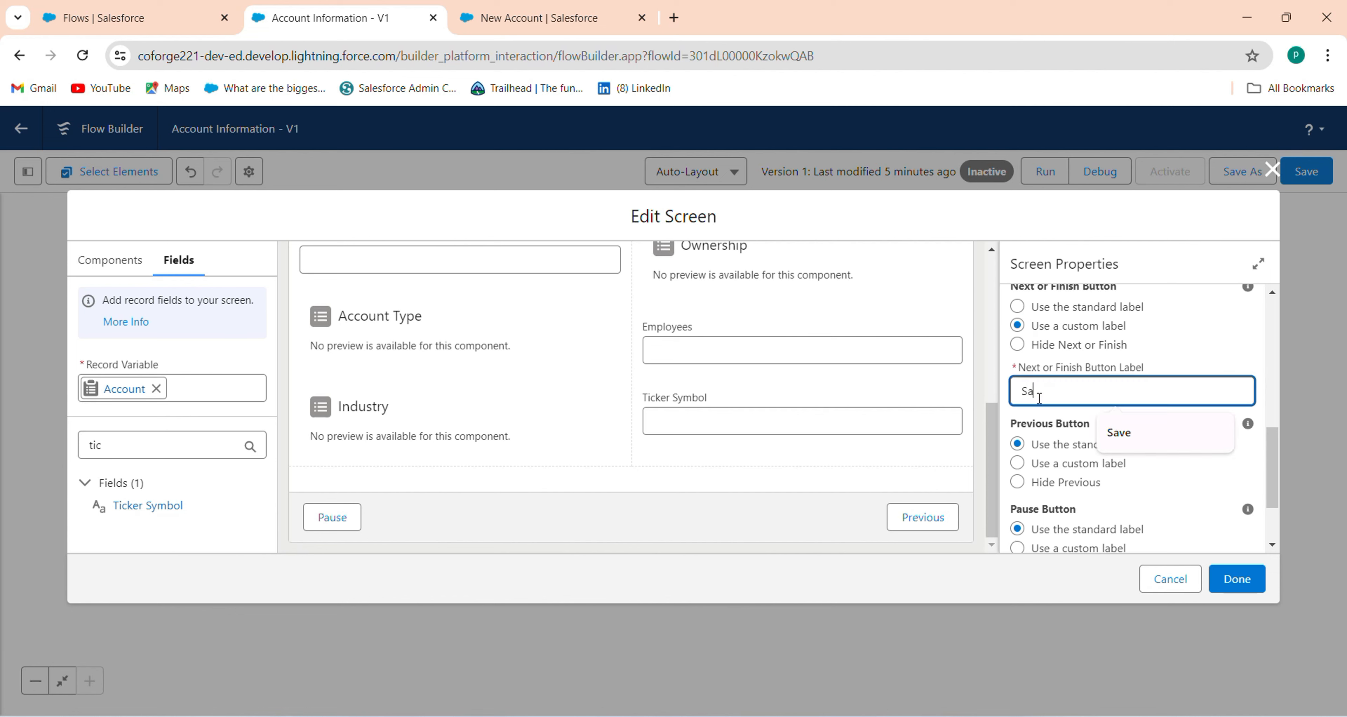
pyautogui.write('ve')
# Step: Hide the Previous and Pause buttons in the screen's footer
pyautogui.click(1017, 482)
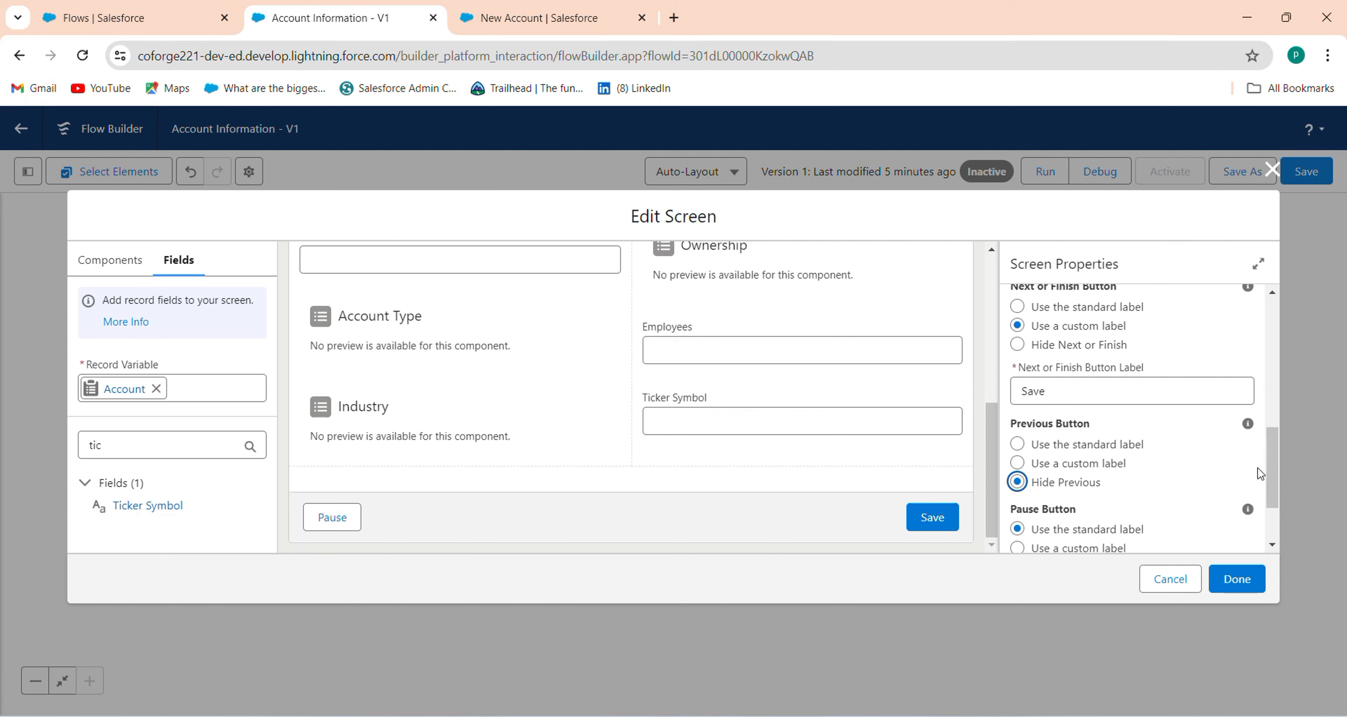
pyautogui.moveTo(1266, 482); pyautogui.dragTo(1277, 559)
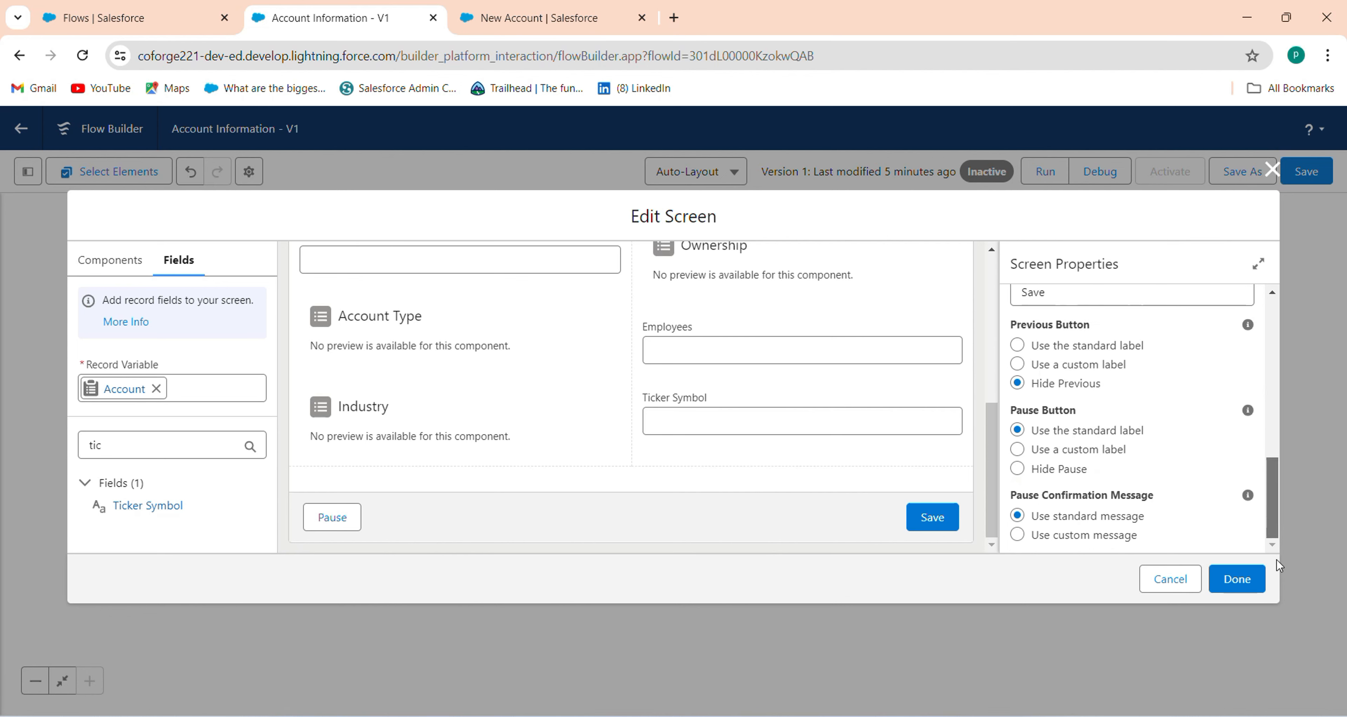
pyautogui.click(1032, 470)
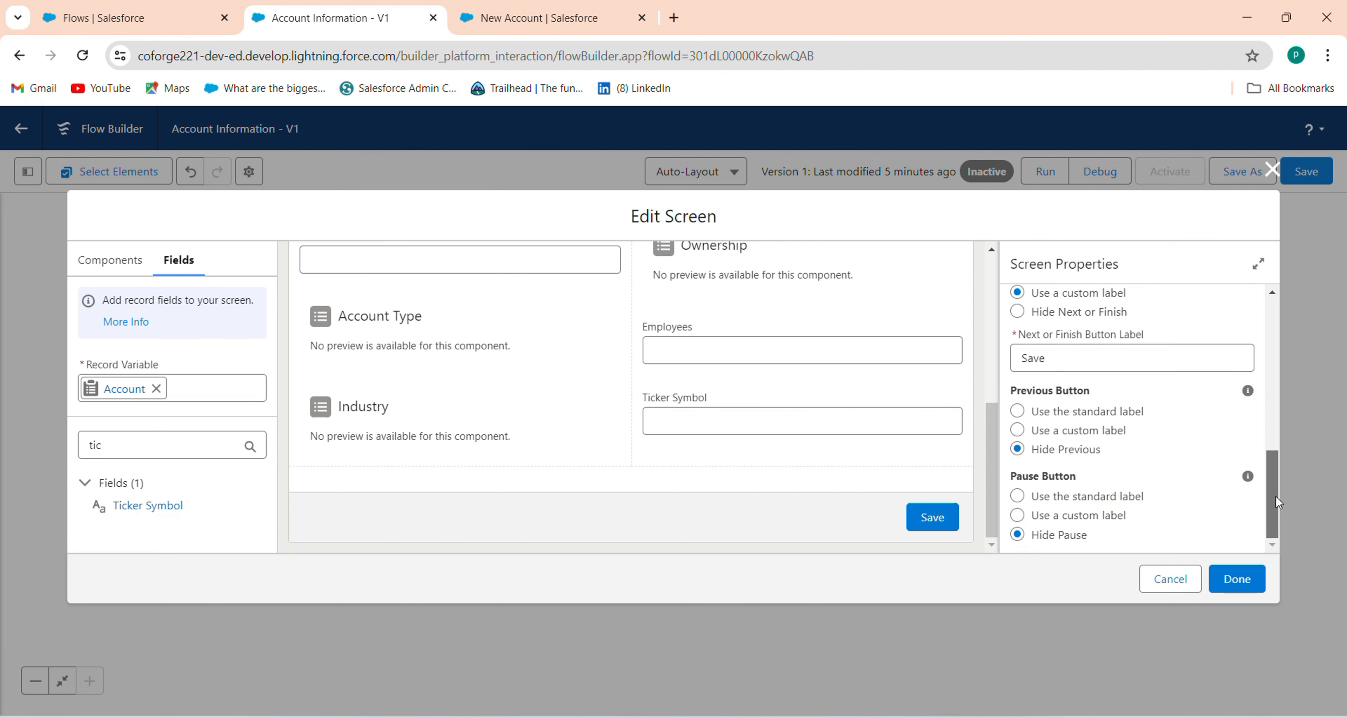
# Step: Apply the Account Information screen edits and try to save the flow
pyautogui.moveTo(1276, 495); pyautogui.dragTo(1269, 329)
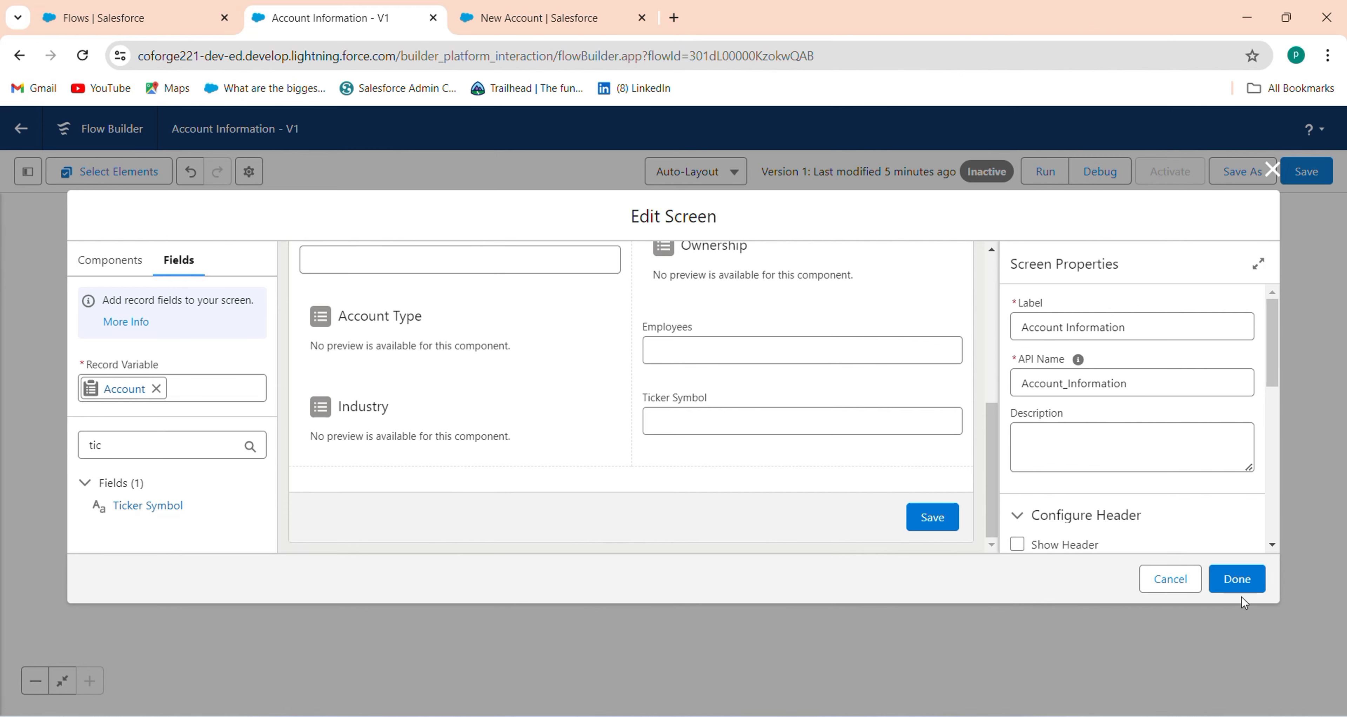
pyautogui.click(1242, 581)
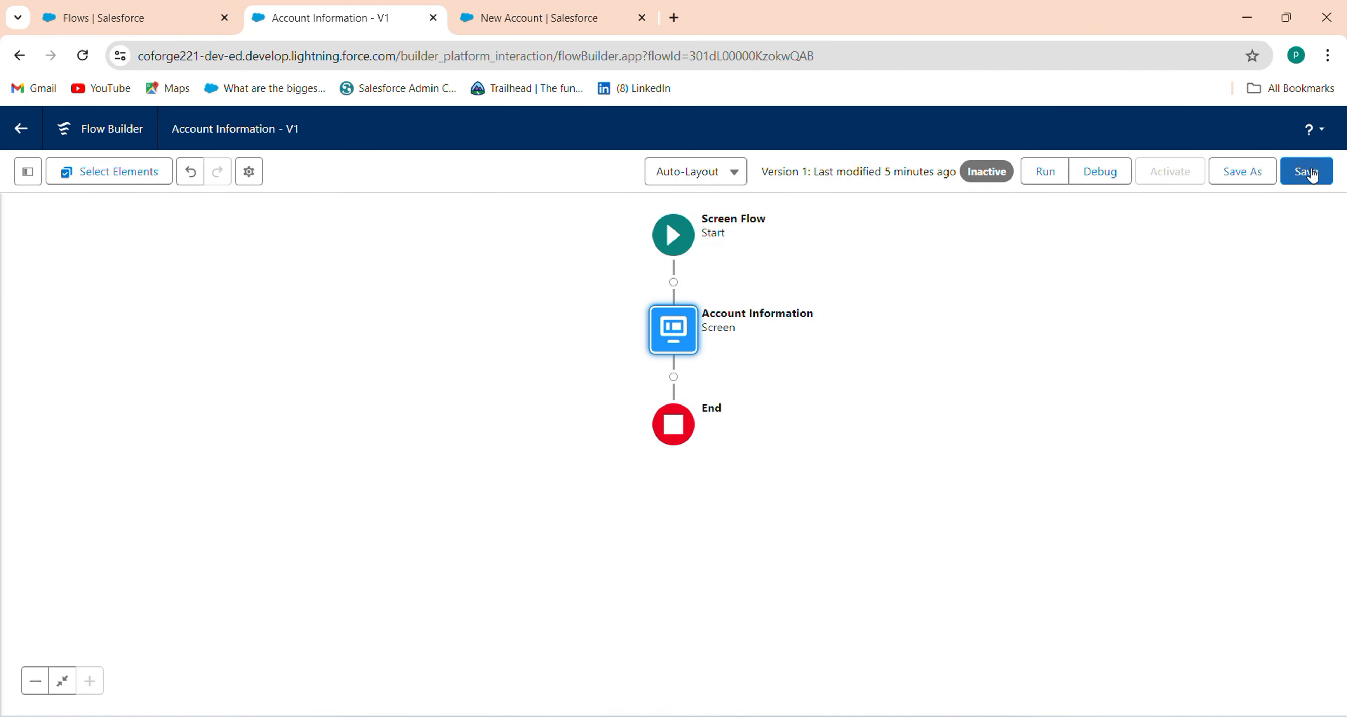
pyautogui.click(1310, 172)
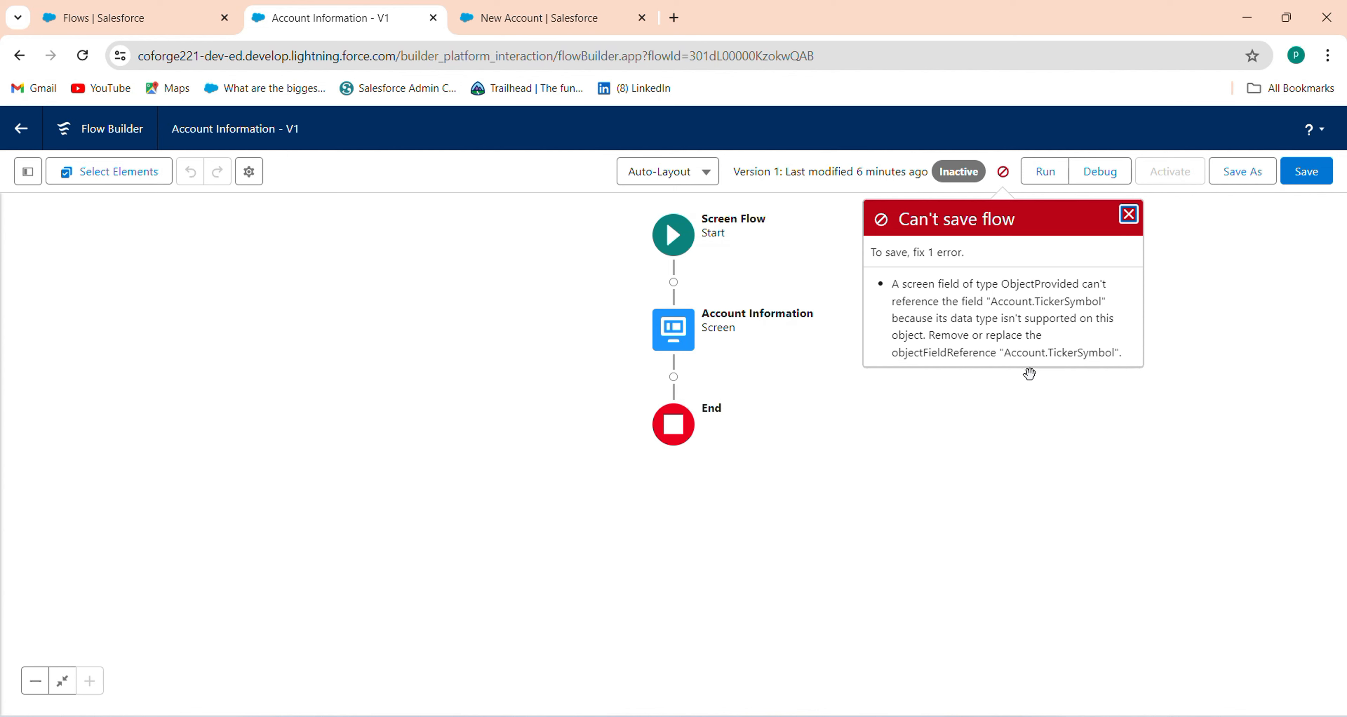
pyautogui.click(1129, 215)
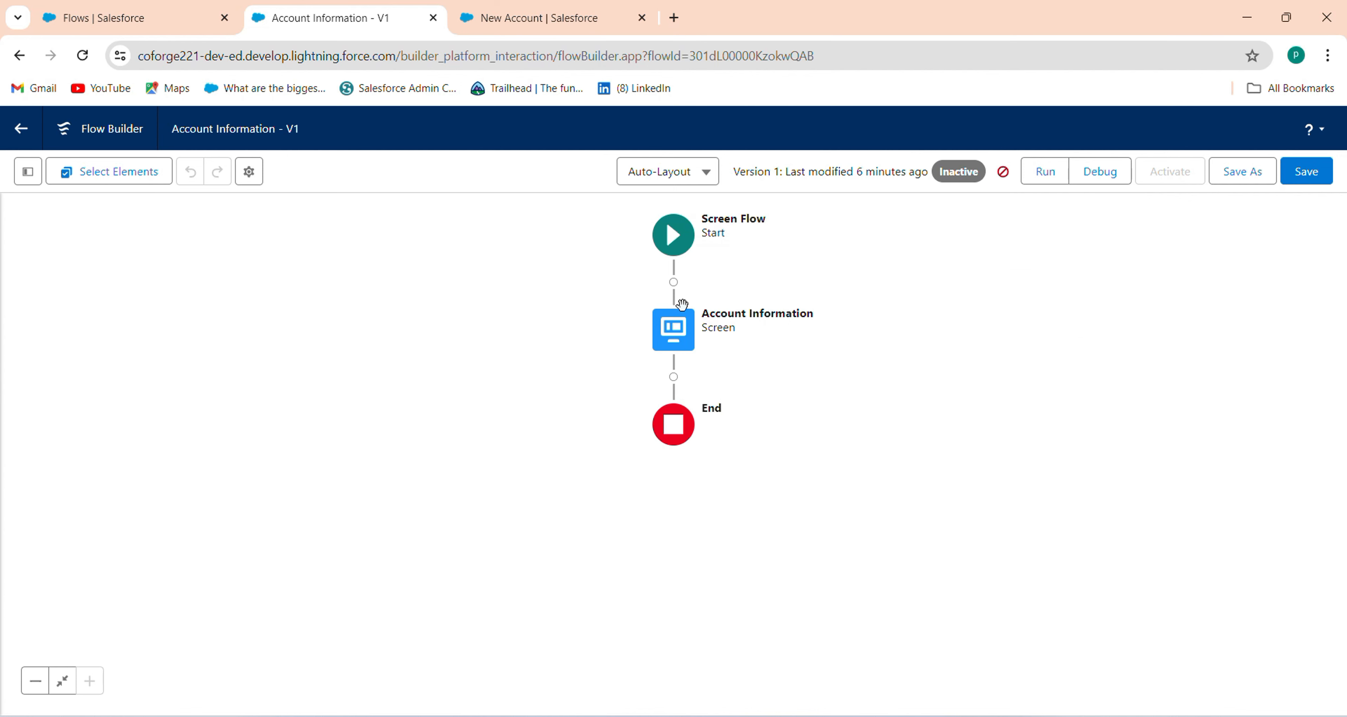
# Step: Delete the Ticker Symbol field from the second column of the Account Information screen
pyautogui.click(674, 329)
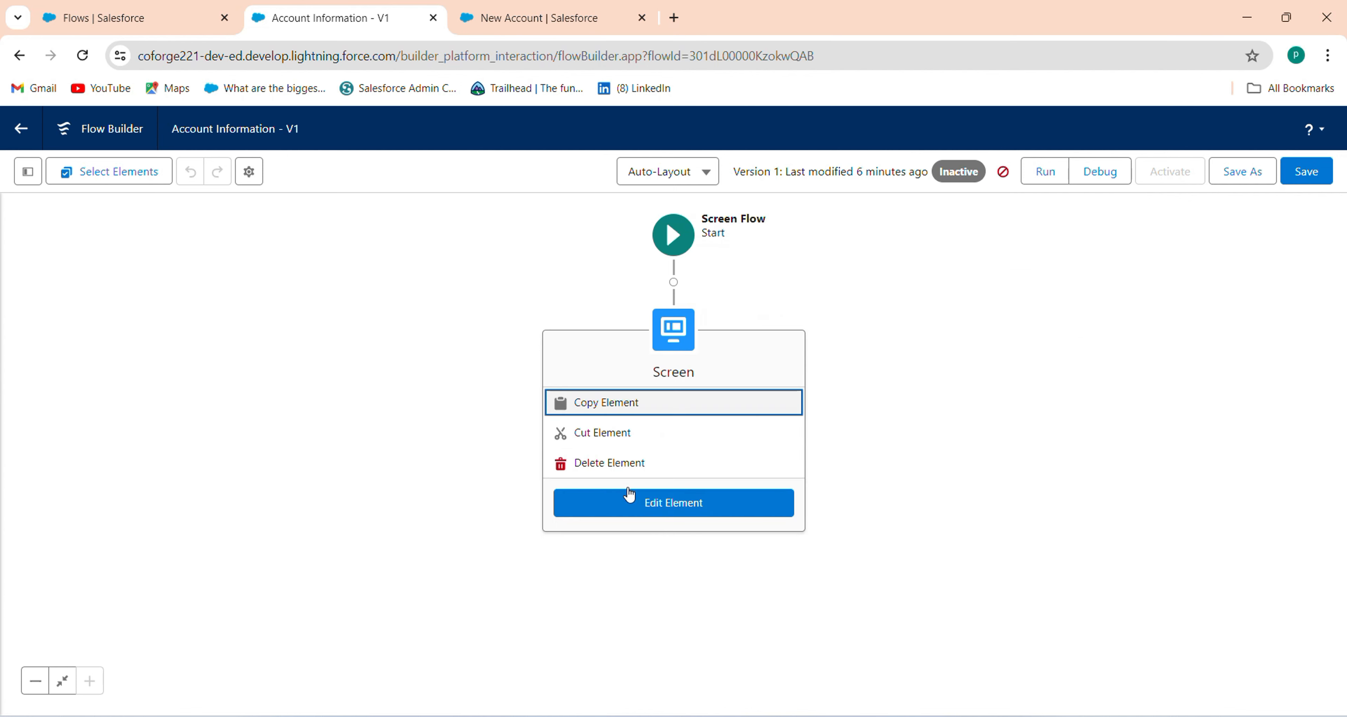
pyautogui.click(650, 505)
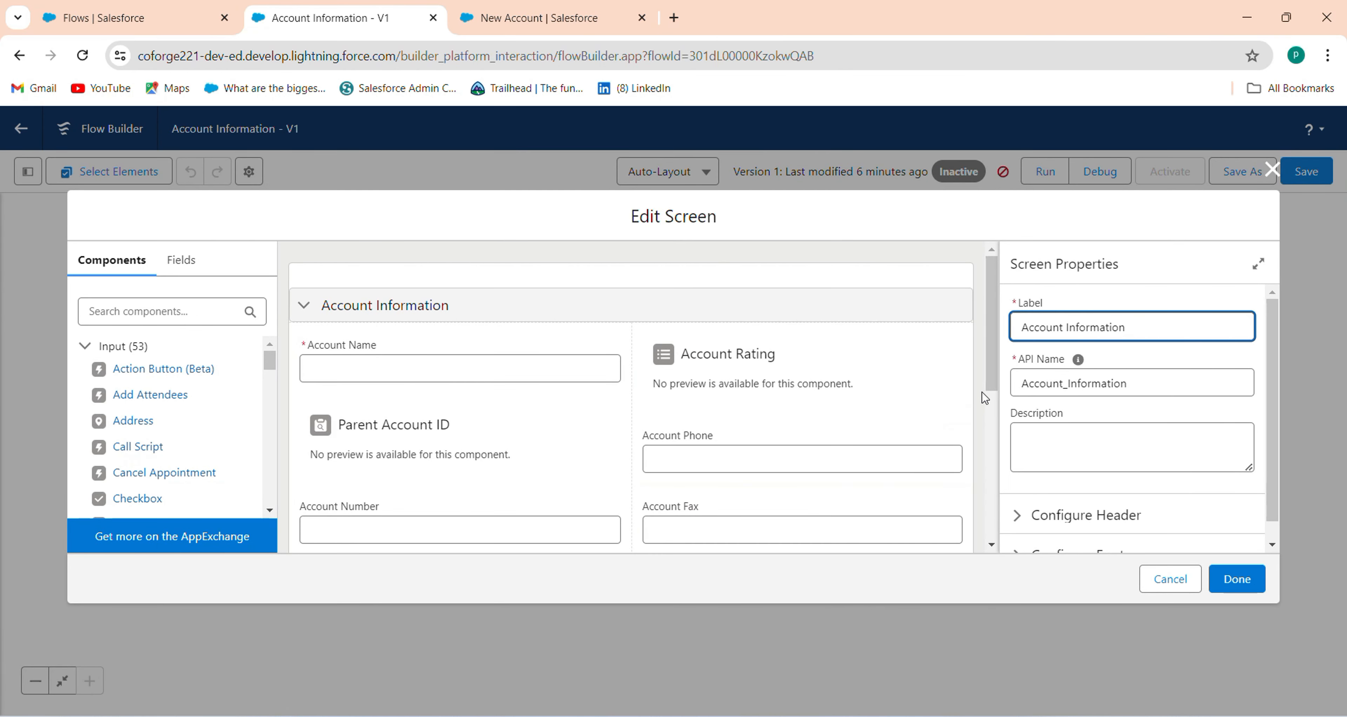
pyautogui.moveTo(991, 380); pyautogui.dragTo(989, 514)
pyautogui.click(761, 462)
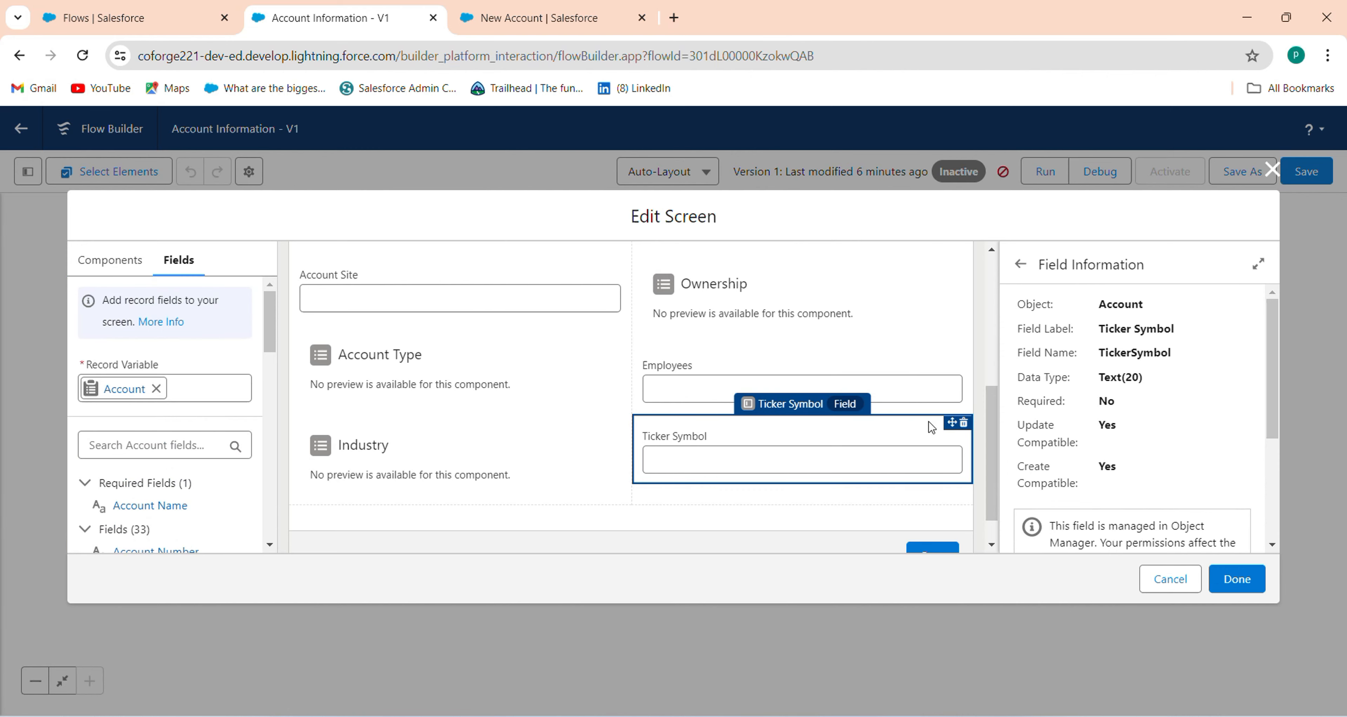
pyautogui.click(963, 423)
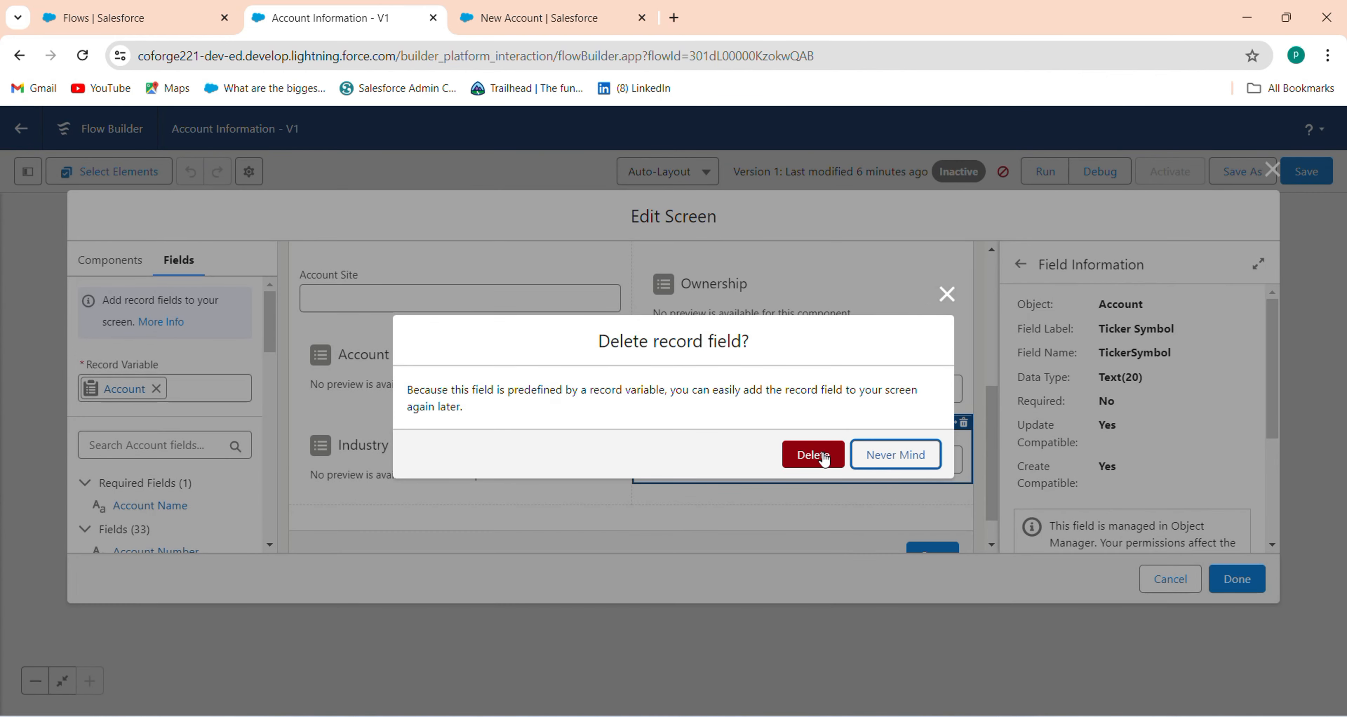
pyautogui.click(813, 455)
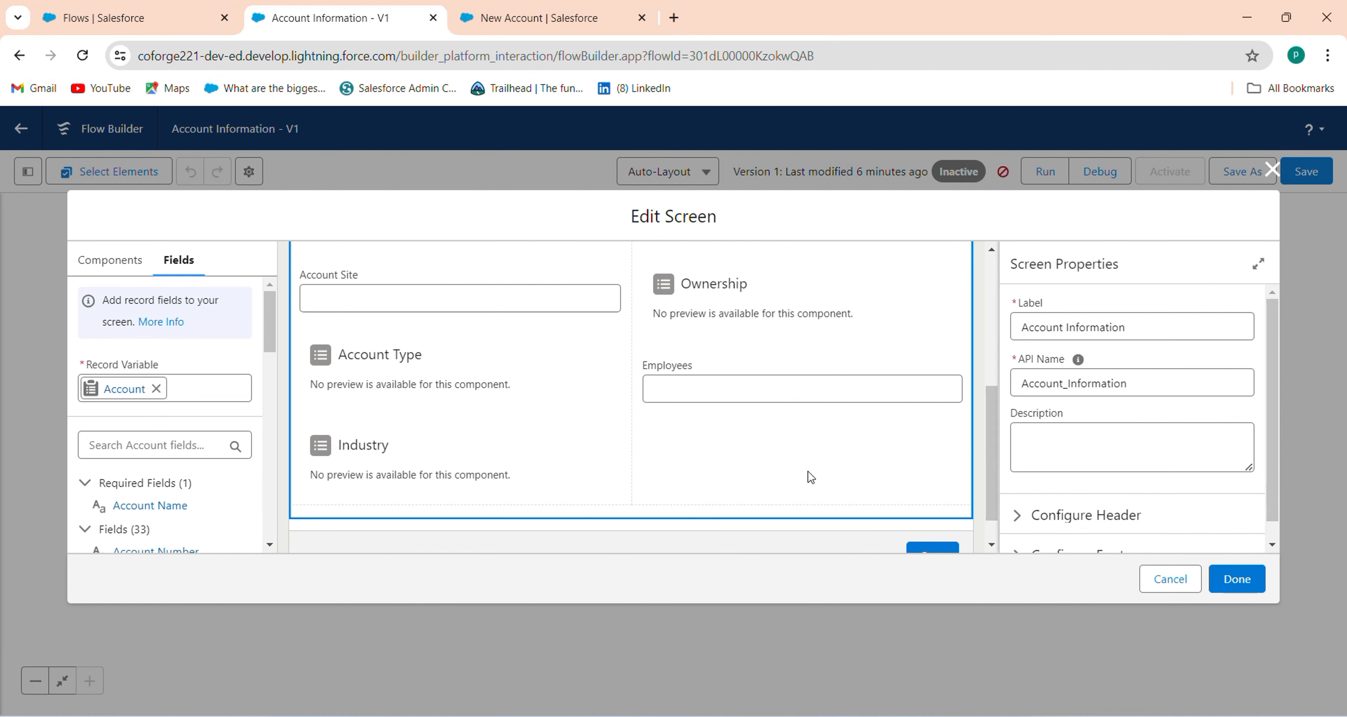
# Step: Search the Account fields for "SIC", place SIC Code in the second column below Employees, and save the flow
pyautogui.click(545, 12)
pyautogui.click(263, 6)
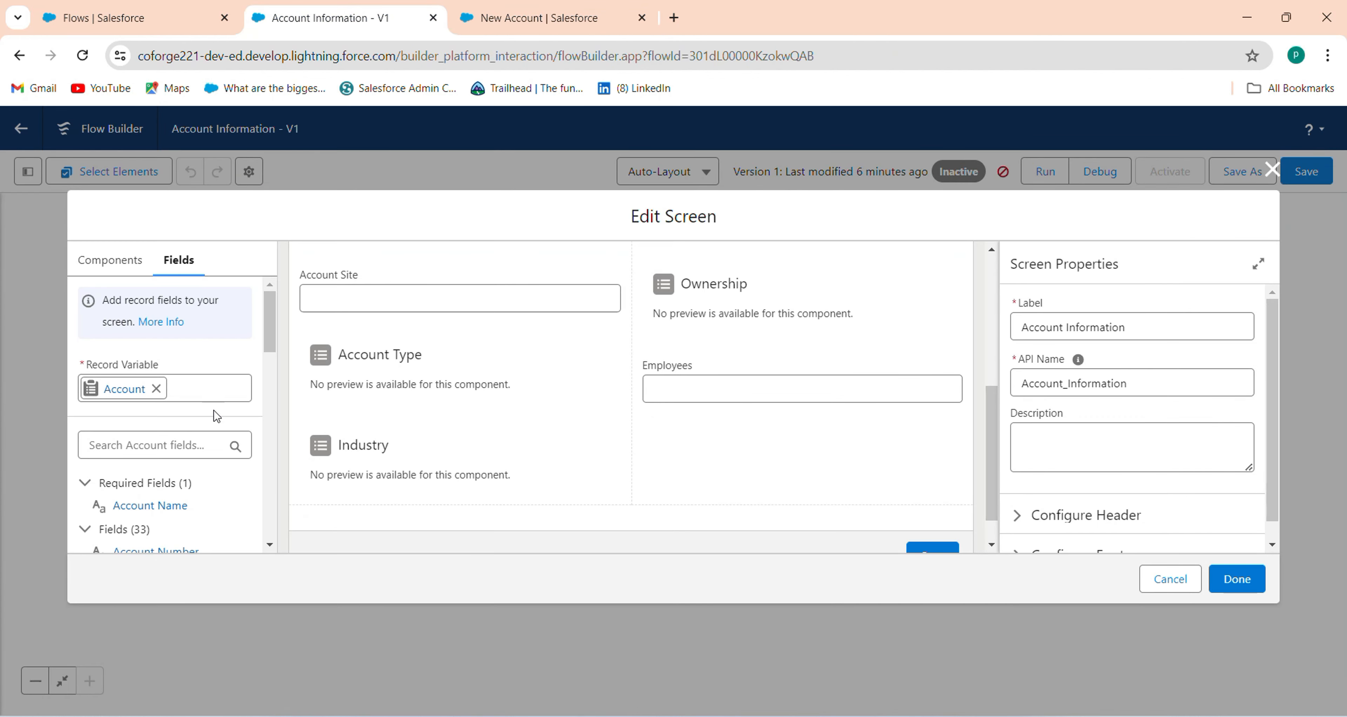
pyautogui.click(197, 442)
pyautogui.write('S')
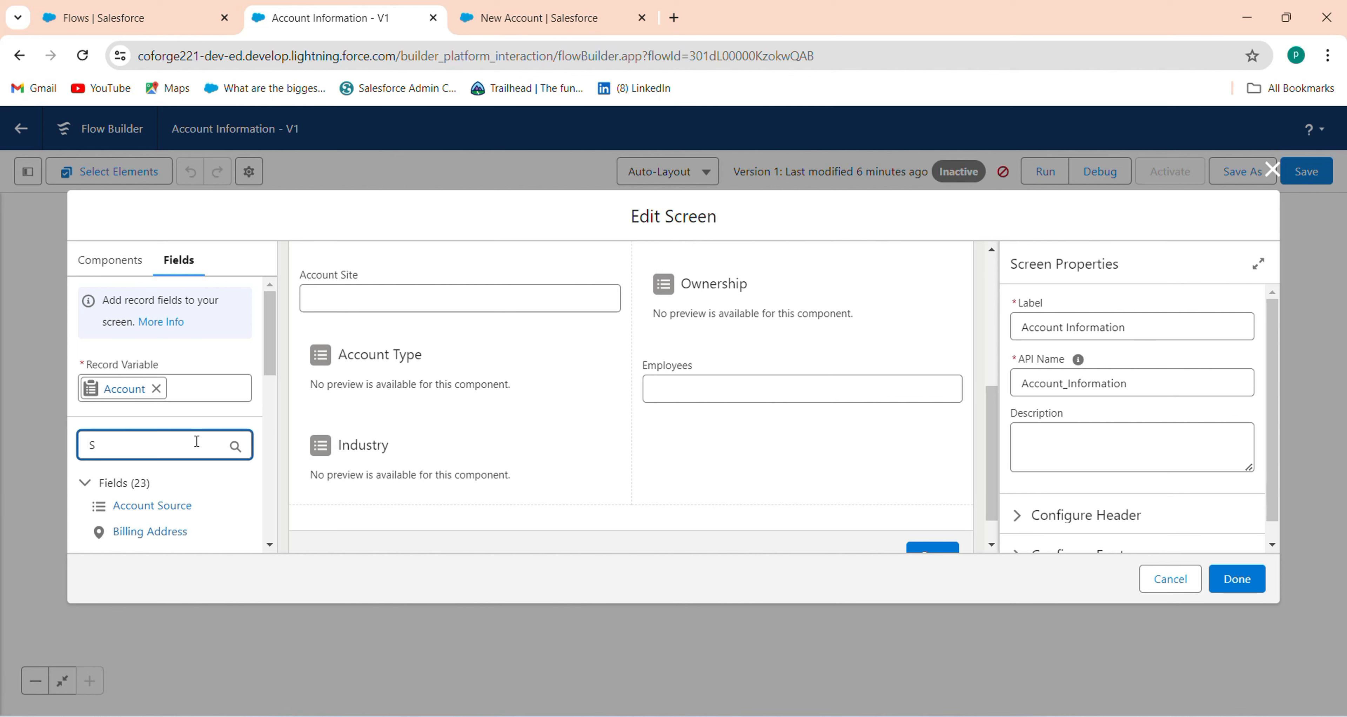
pyautogui.write('IC')
pyautogui.moveTo(181, 513); pyautogui.dragTo(774, 413)
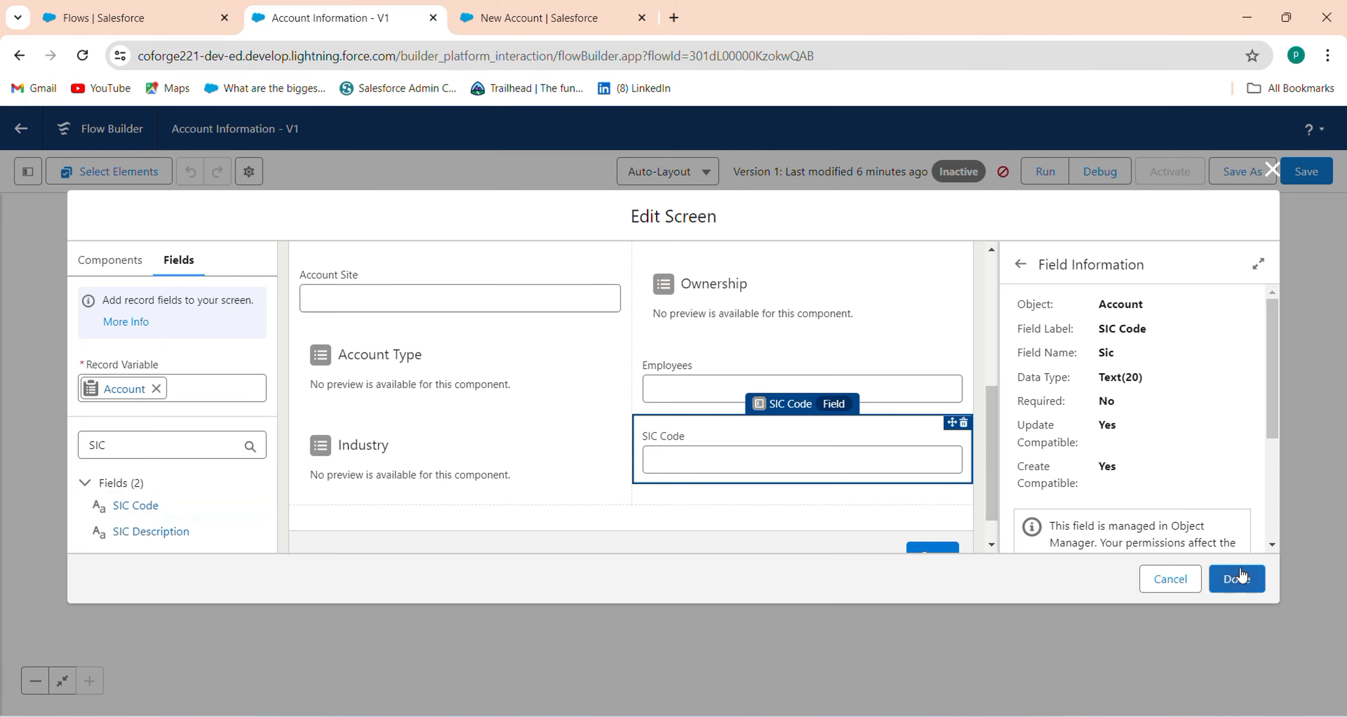
pyautogui.click(1235, 578)
pyautogui.click(1307, 172)
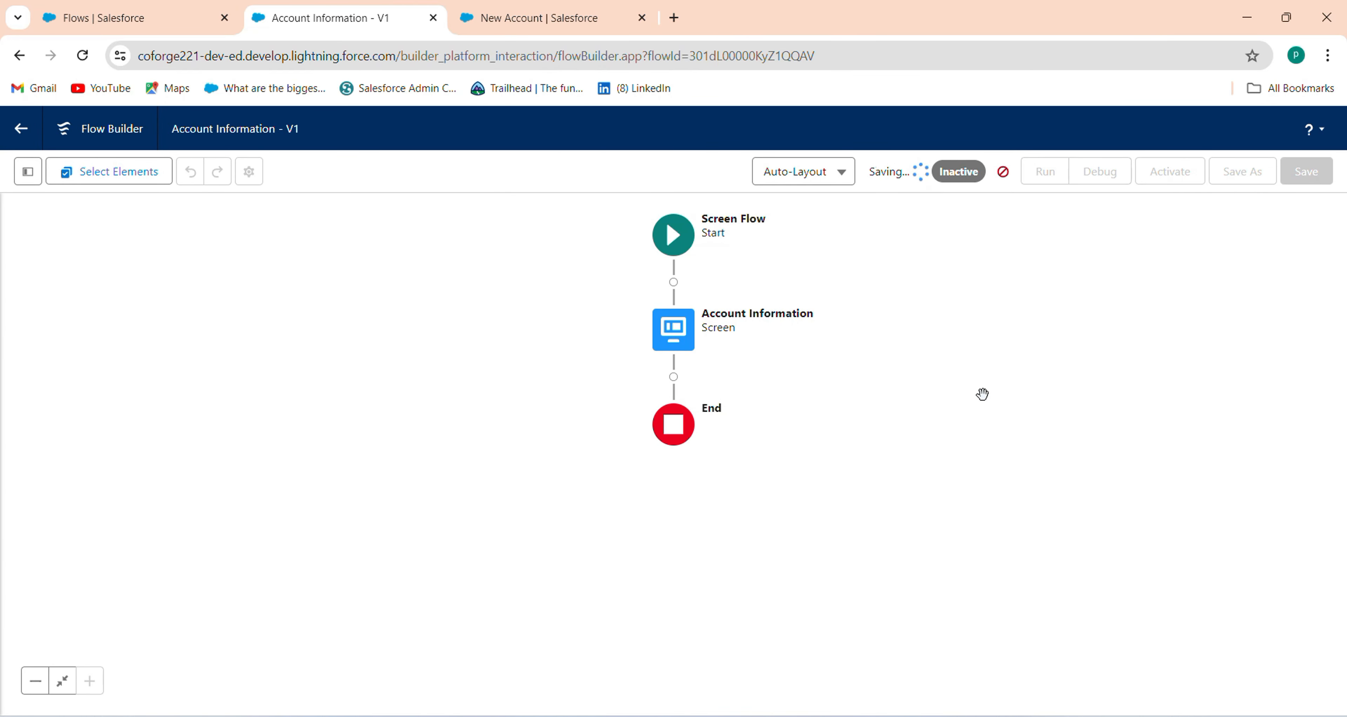
# Step: Run the flow in debug mode with the Account input variable left blank
pyautogui.click(1100, 172)
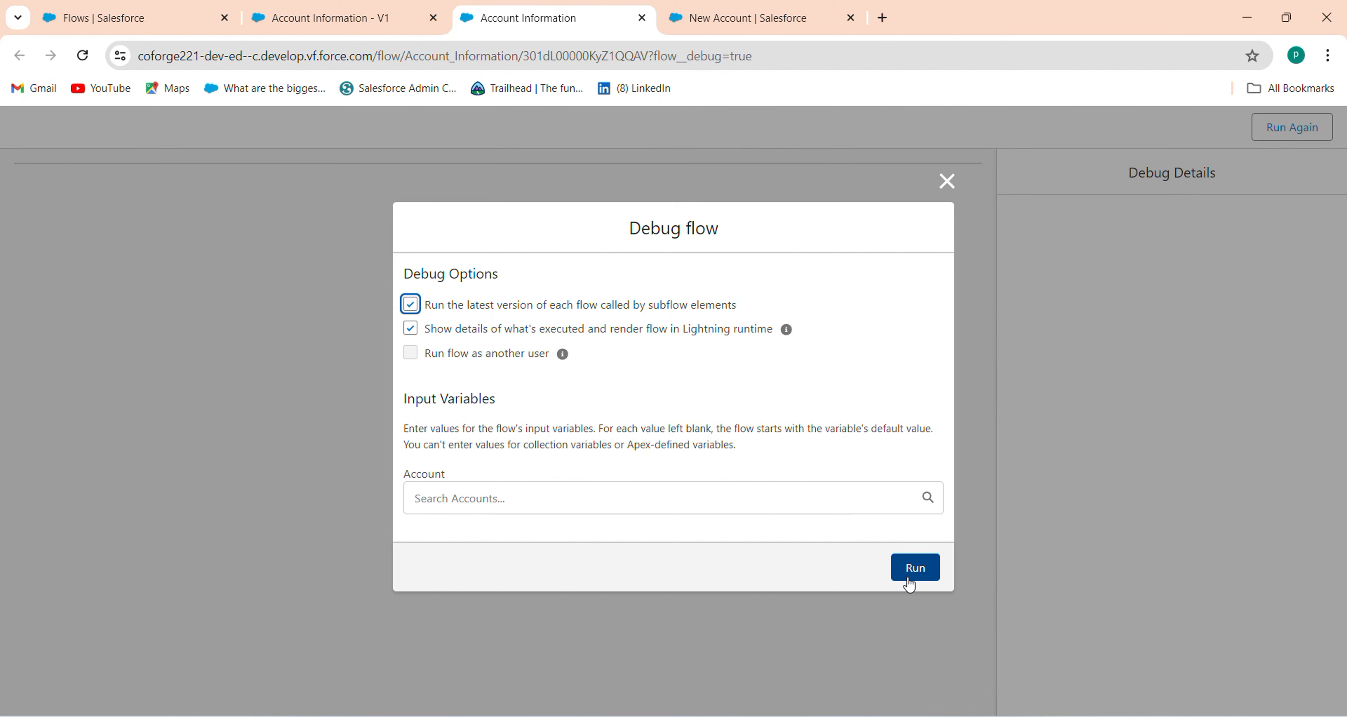
pyautogui.click(762, 486)
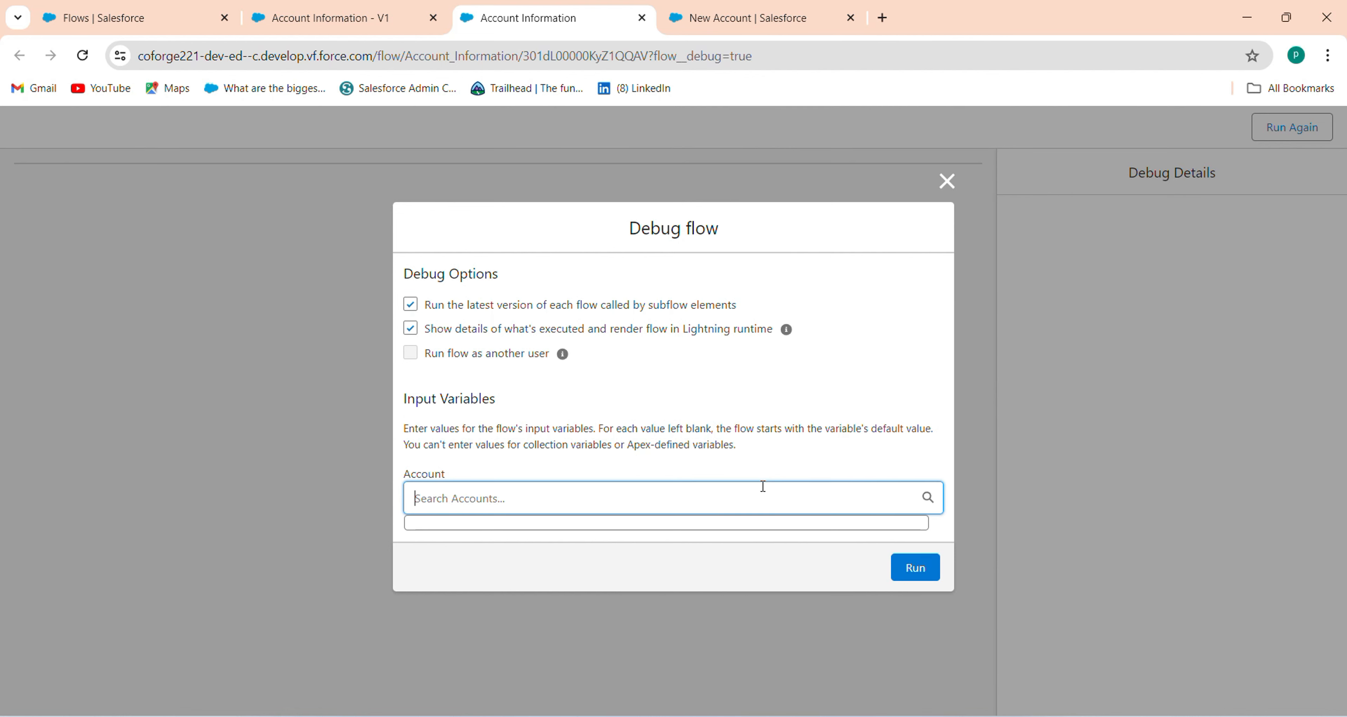
pyautogui.click(915, 567)
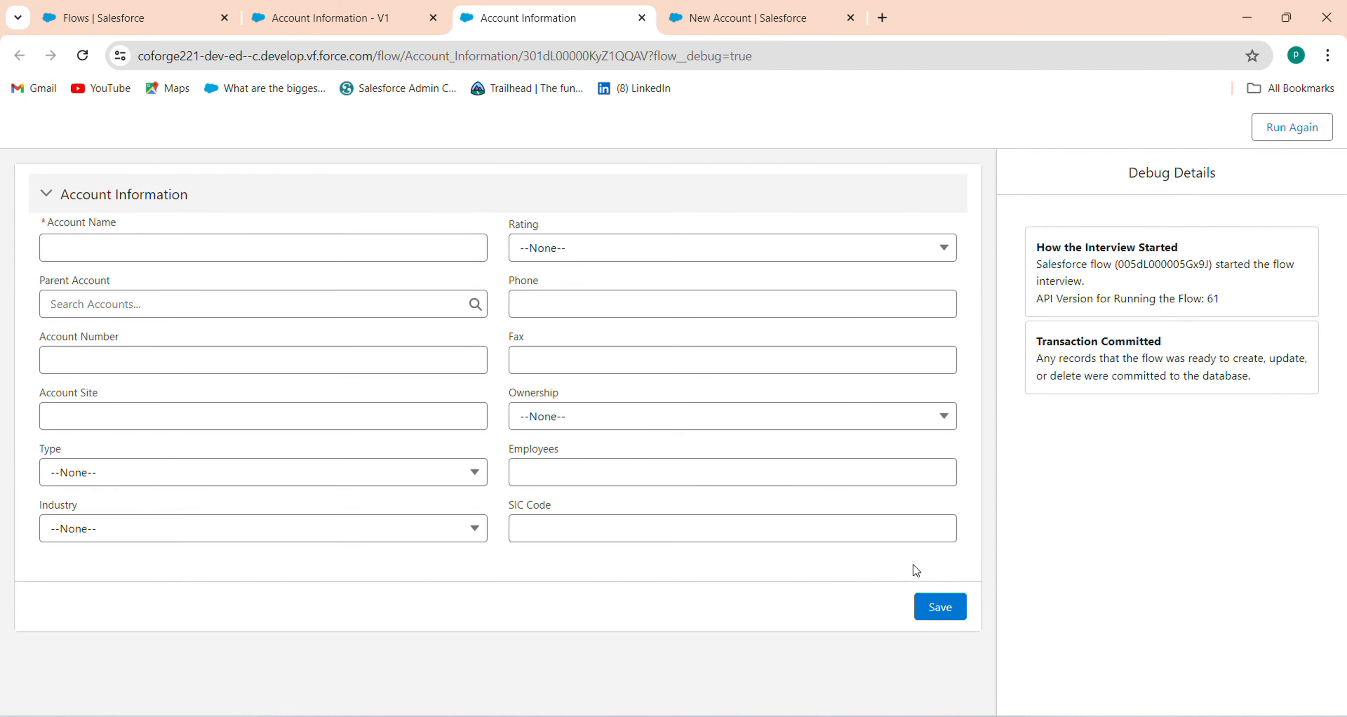
# Step: Examine the input fields and picklists in both columns of the debugged Account Information form
pyautogui.click(169, 253)
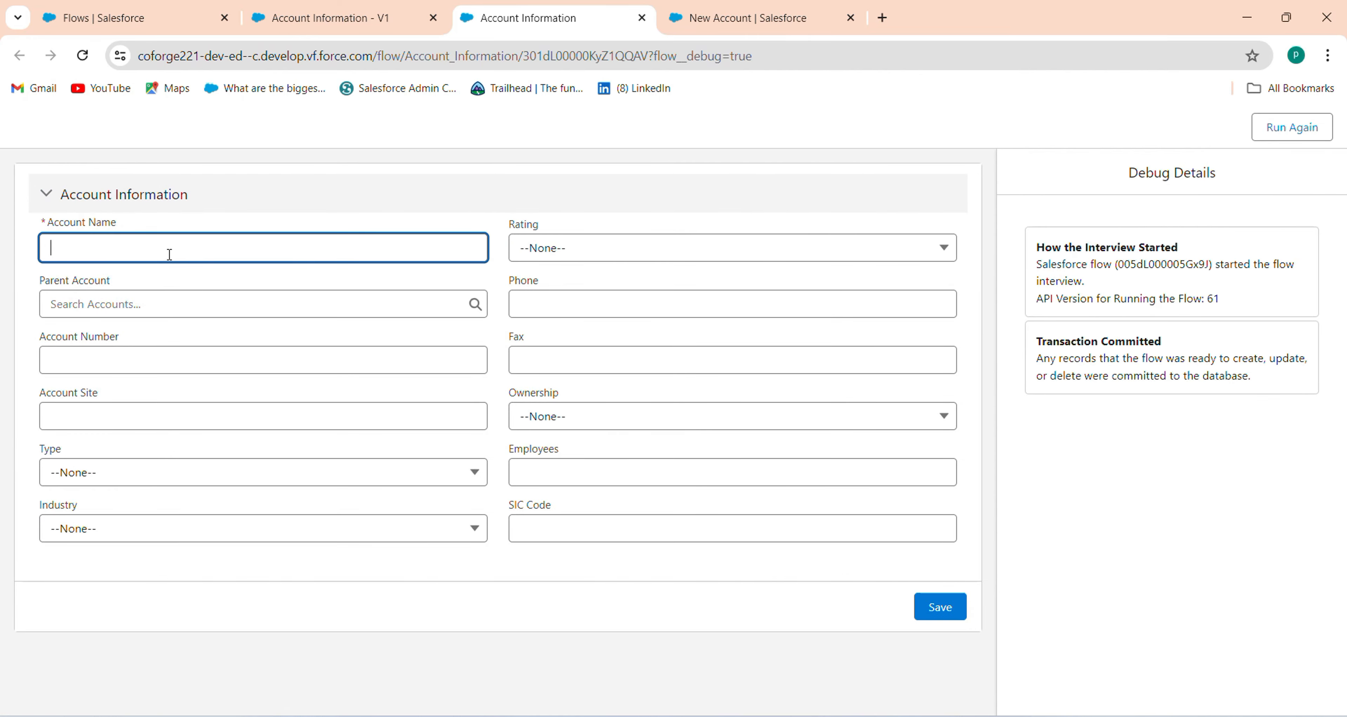
pyautogui.click(547, 250)
pyautogui.click(604, 230)
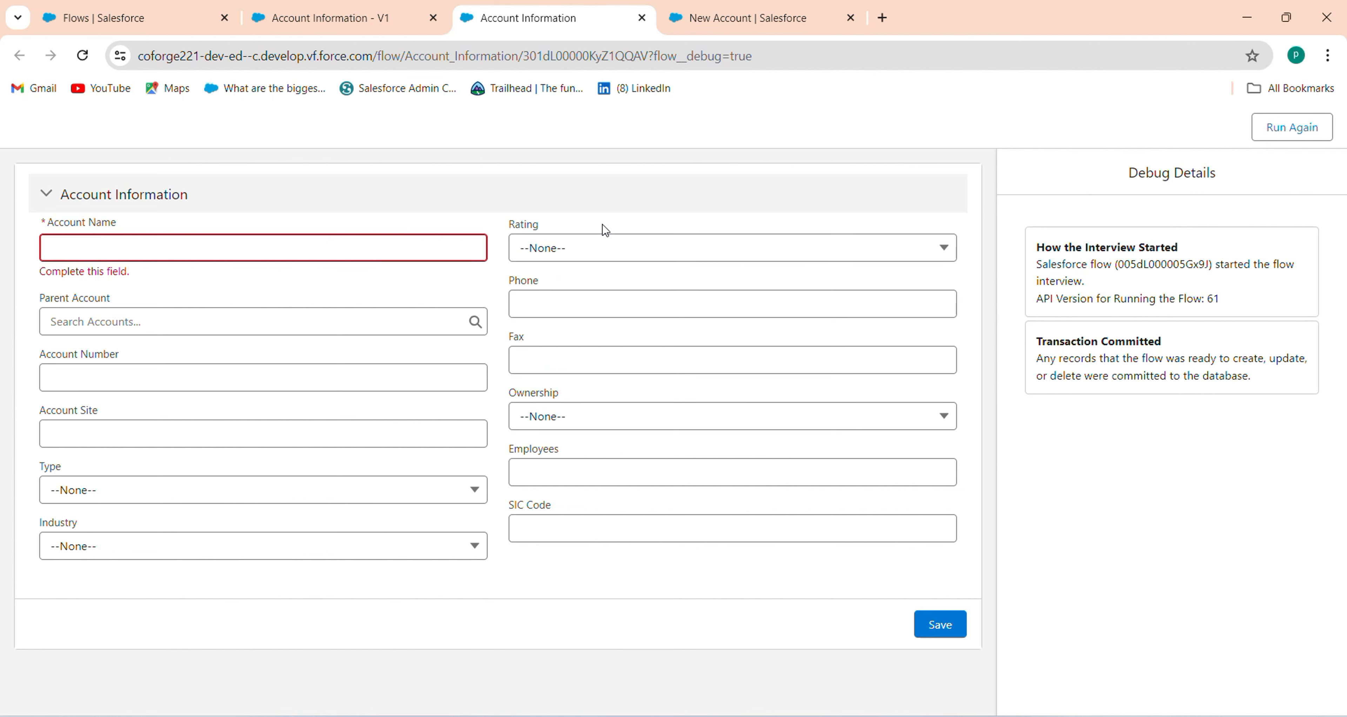
pyautogui.click(596, 301)
pyautogui.click(541, 367)
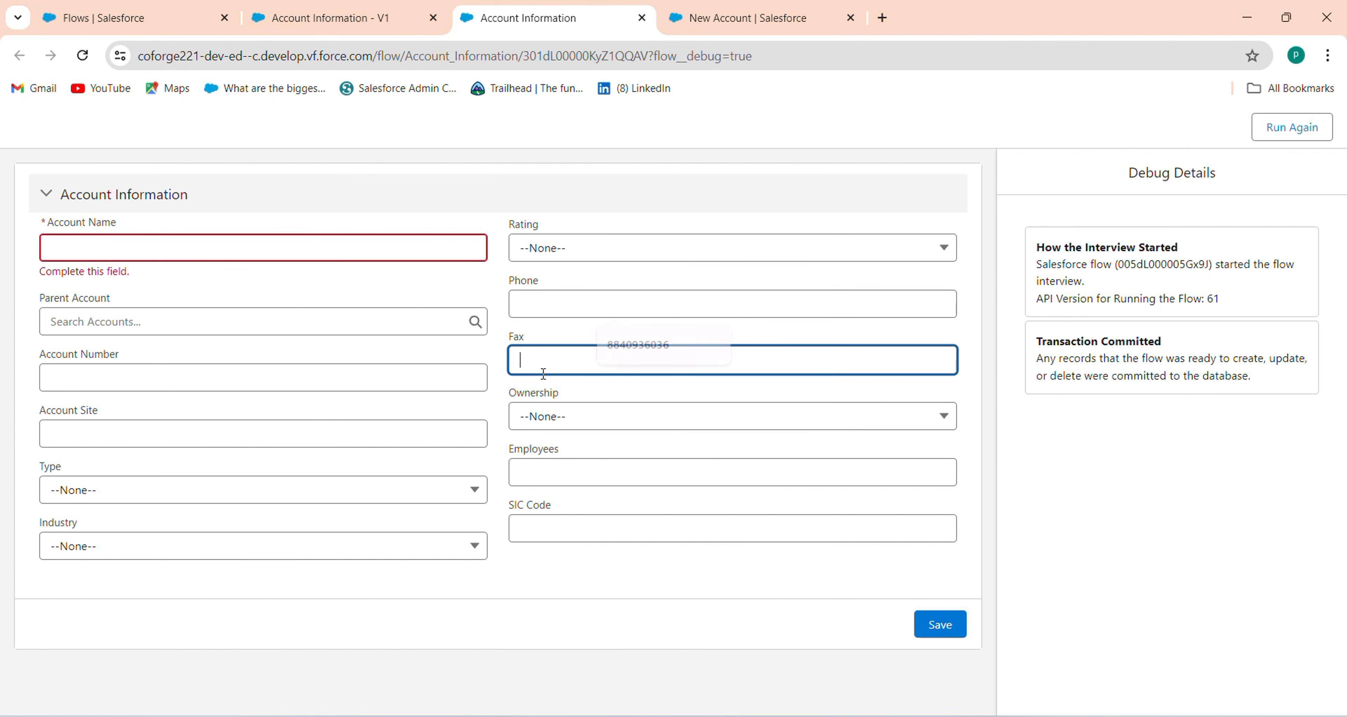
pyautogui.click(551, 412)
pyautogui.click(551, 411)
pyautogui.click(623, 403)
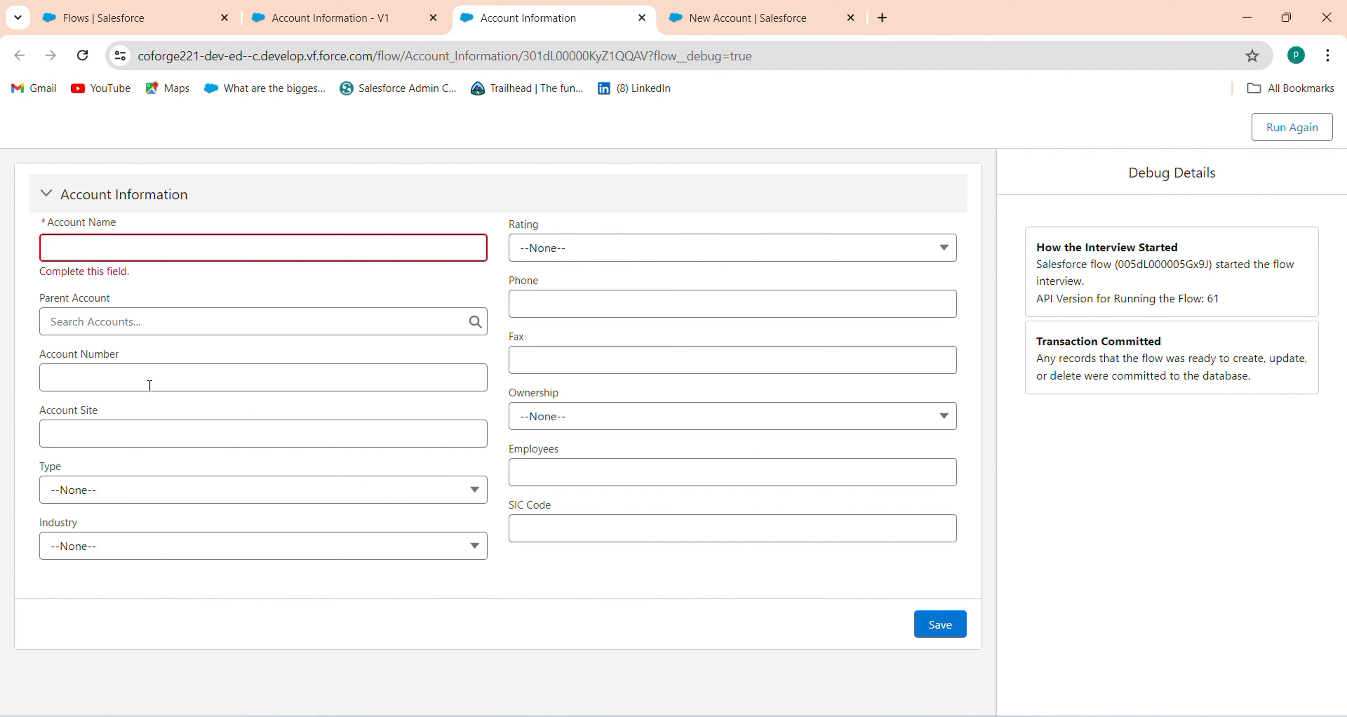
pyautogui.click(163, 329)
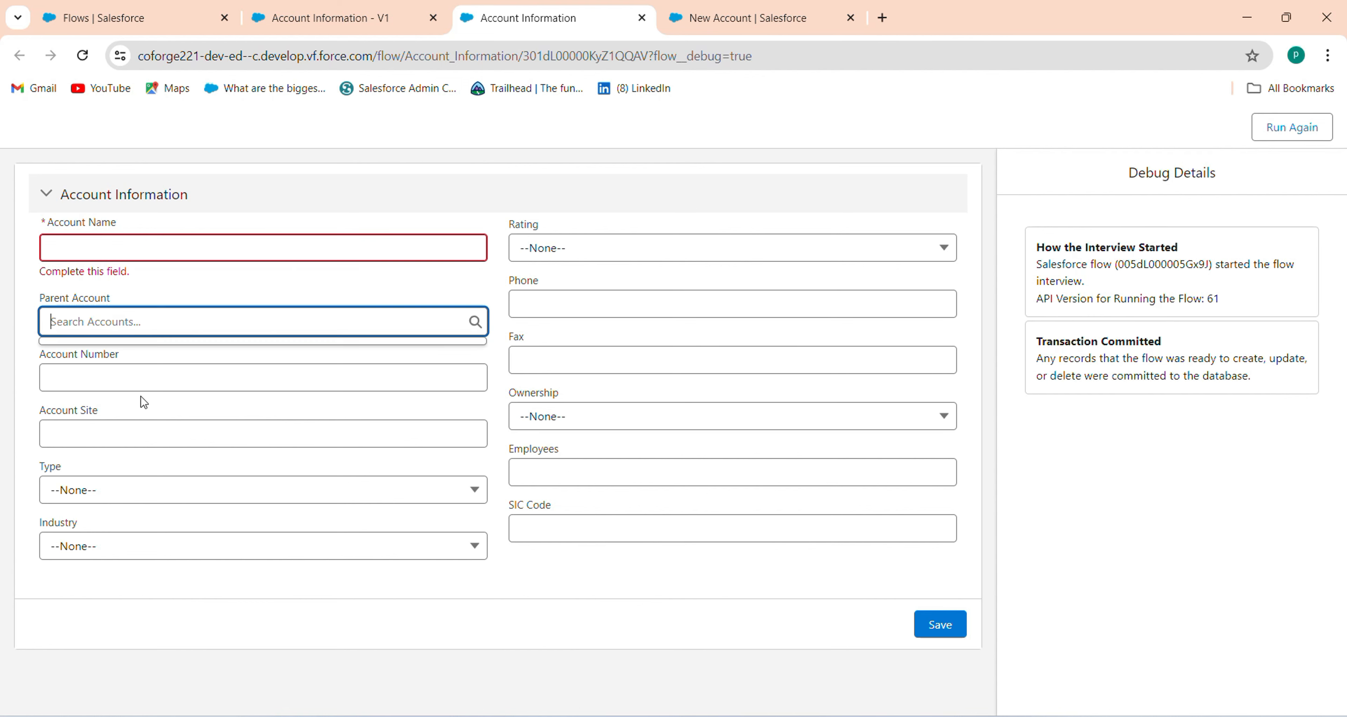
pyautogui.click(250, 381)
pyautogui.click(235, 441)
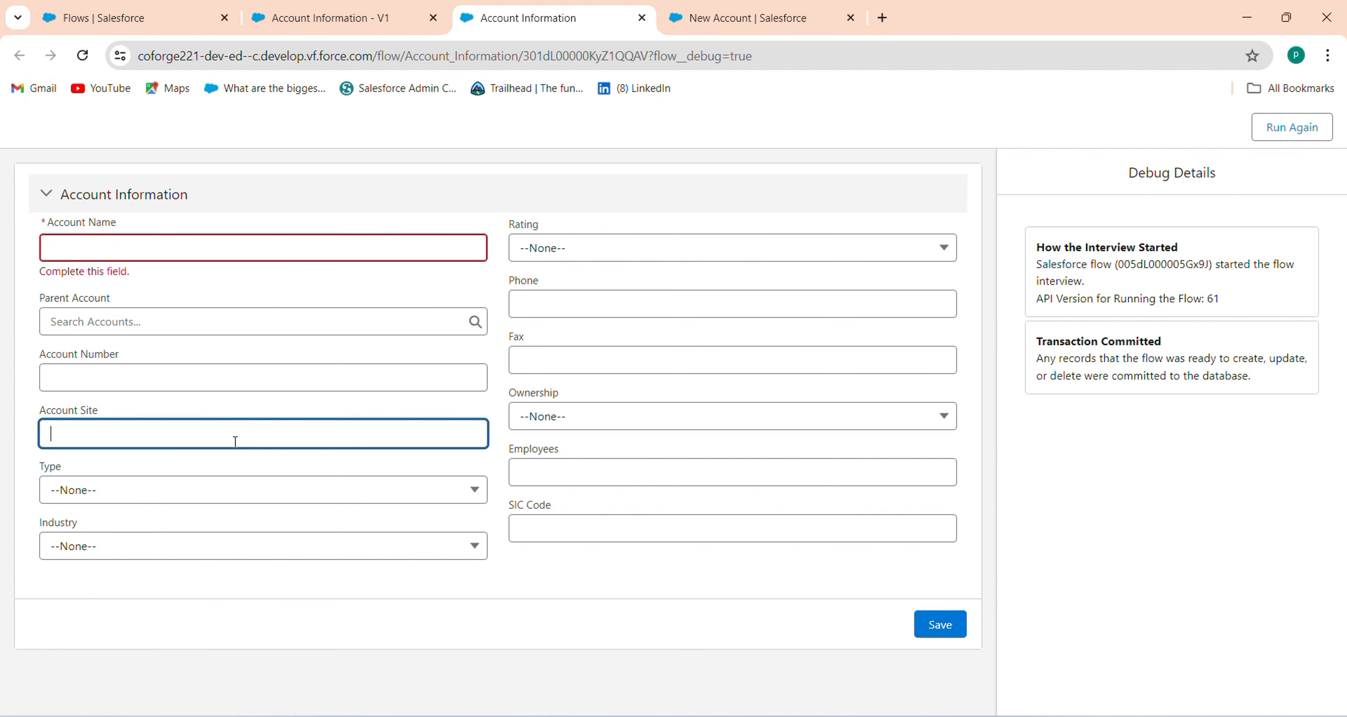
pyautogui.click(200, 487)
pyautogui.click(168, 559)
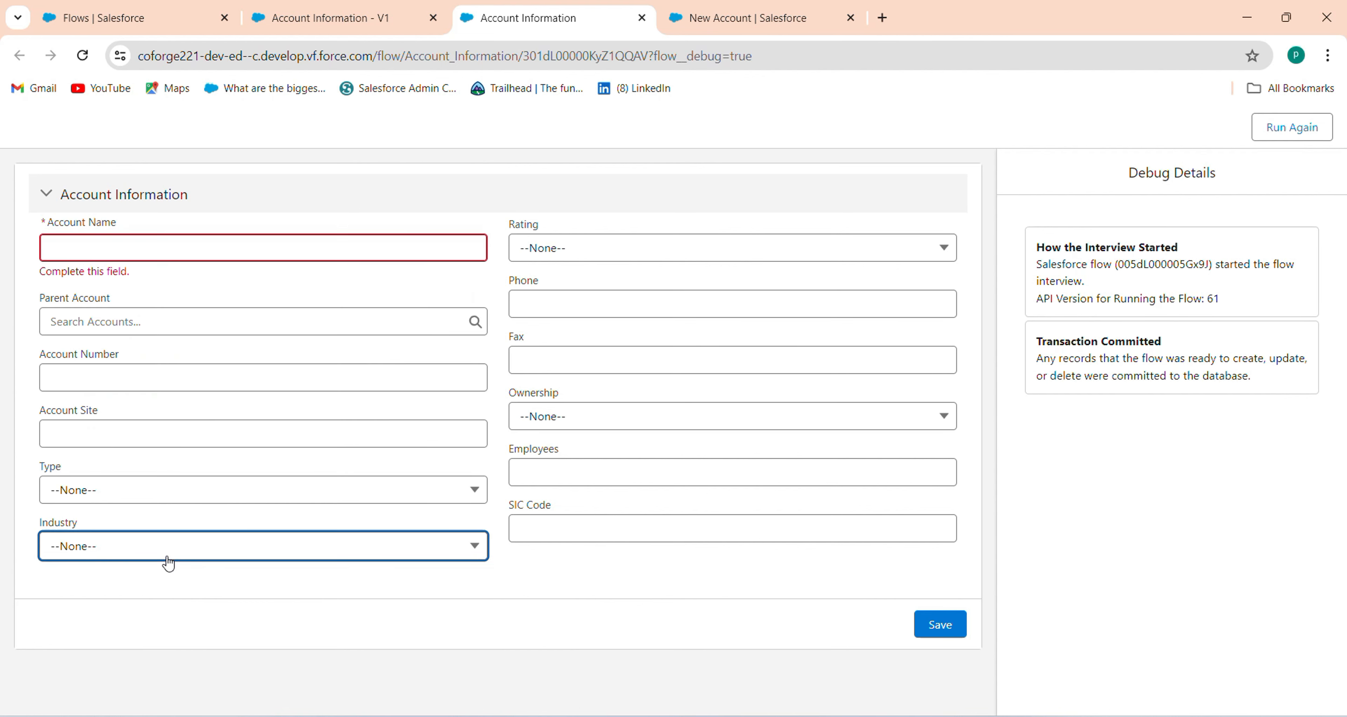
pyautogui.click(563, 541)
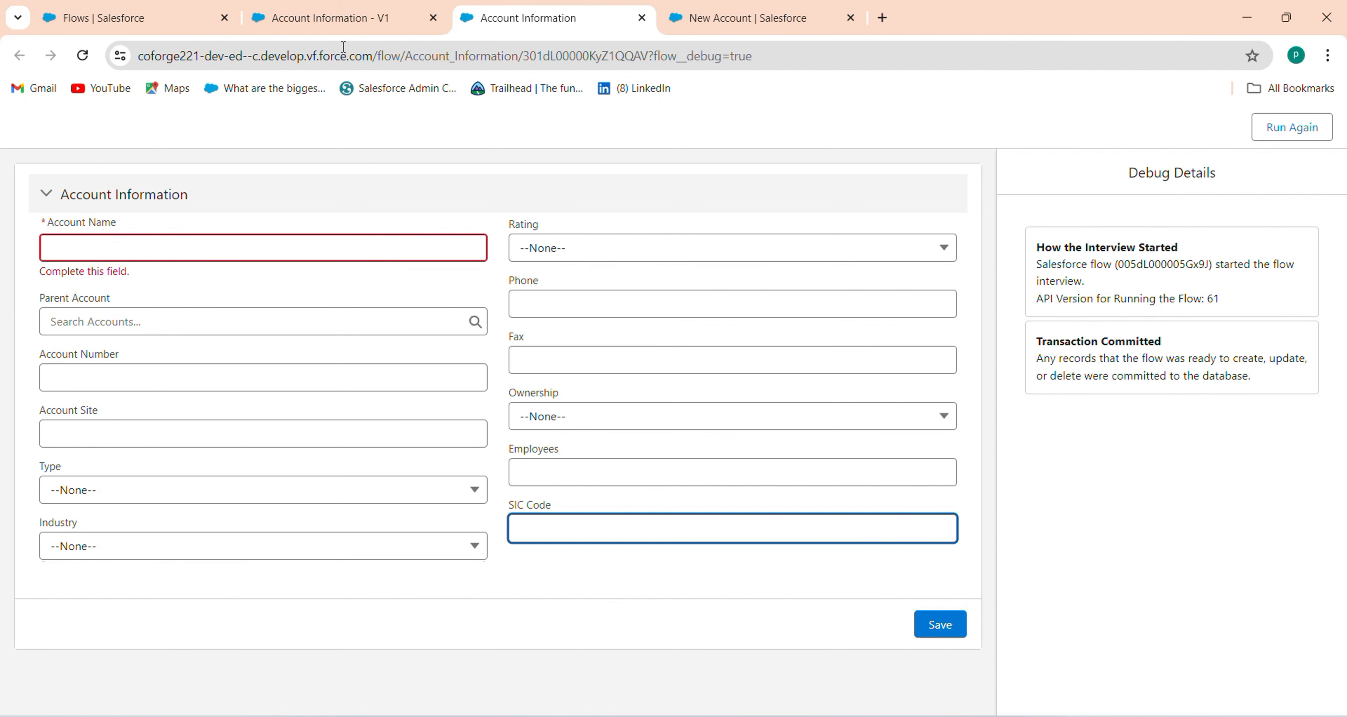
# Step: Compare the debugged flow form with the standard New Account form, then return to the flow canvas
pyautogui.click(303, 15)
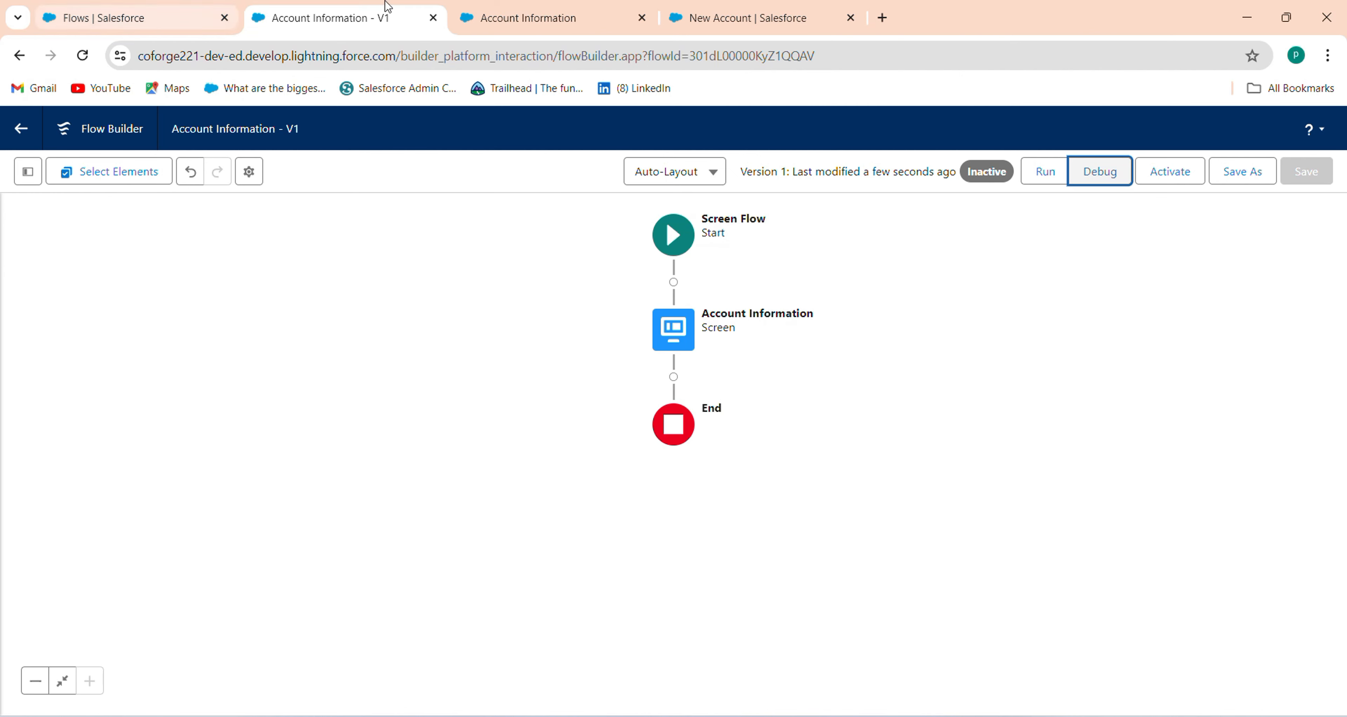
pyautogui.click(518, 17)
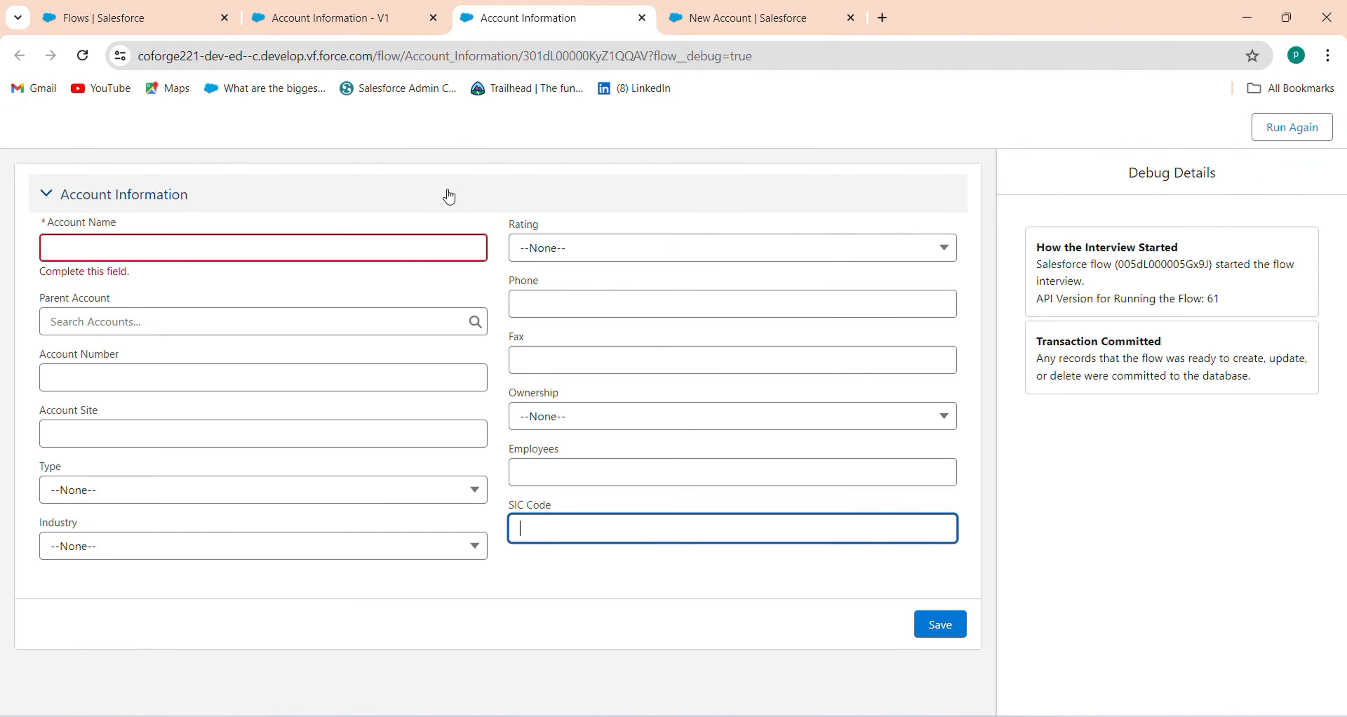
pyautogui.click(799, 7)
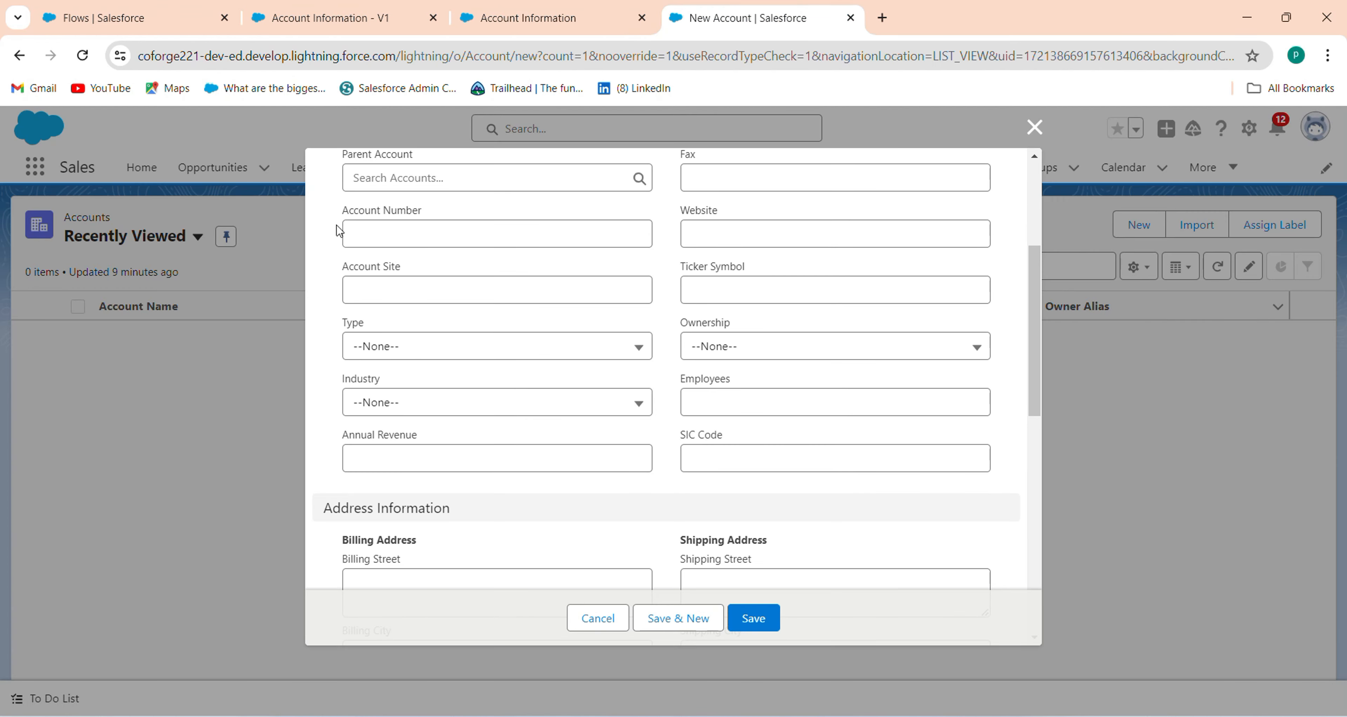
pyautogui.moveTo(1037, 325); pyautogui.dragTo(1054, 225)
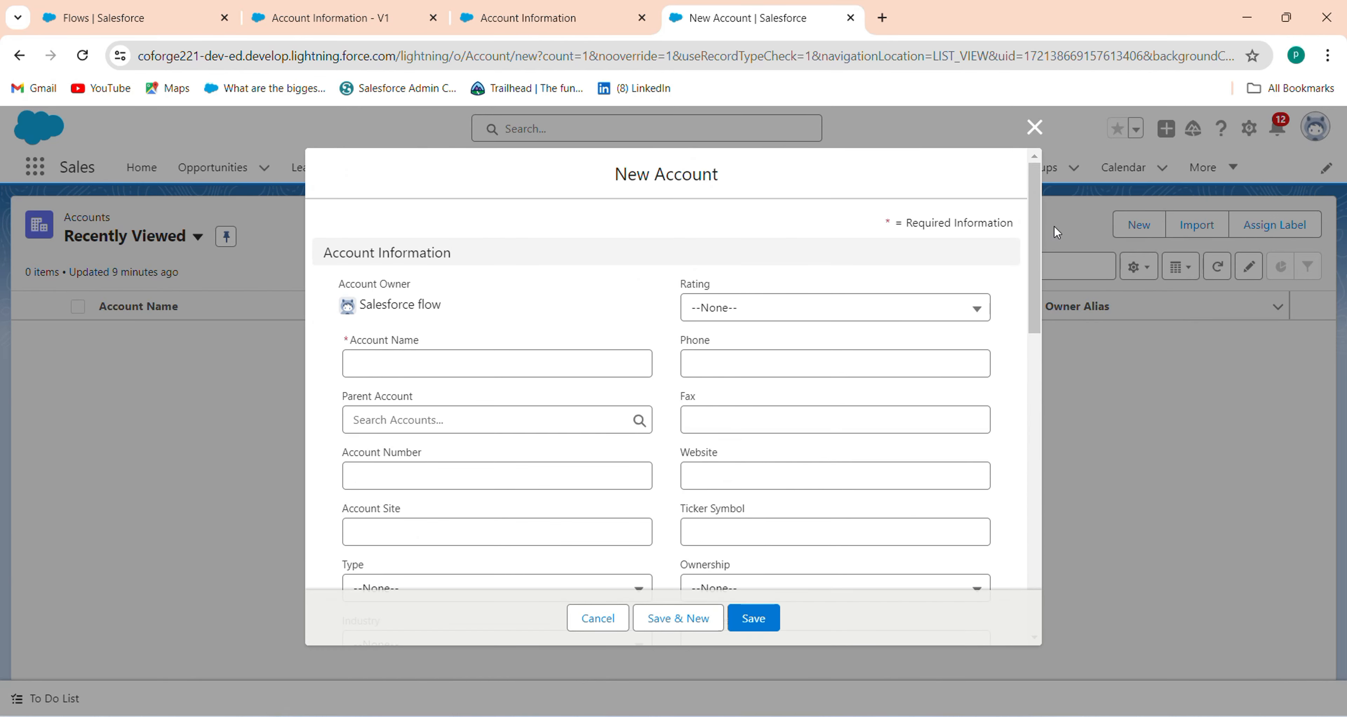
pyautogui.click(470, 9)
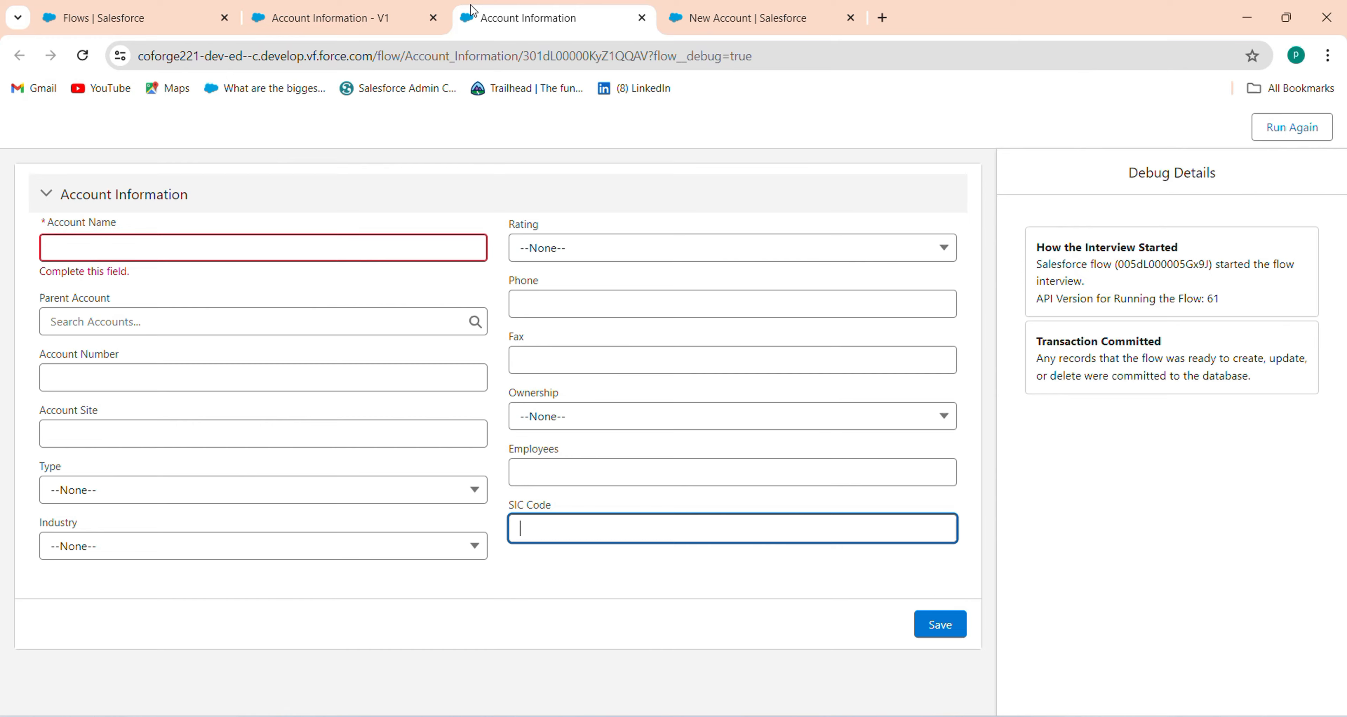
pyautogui.click(393, 8)
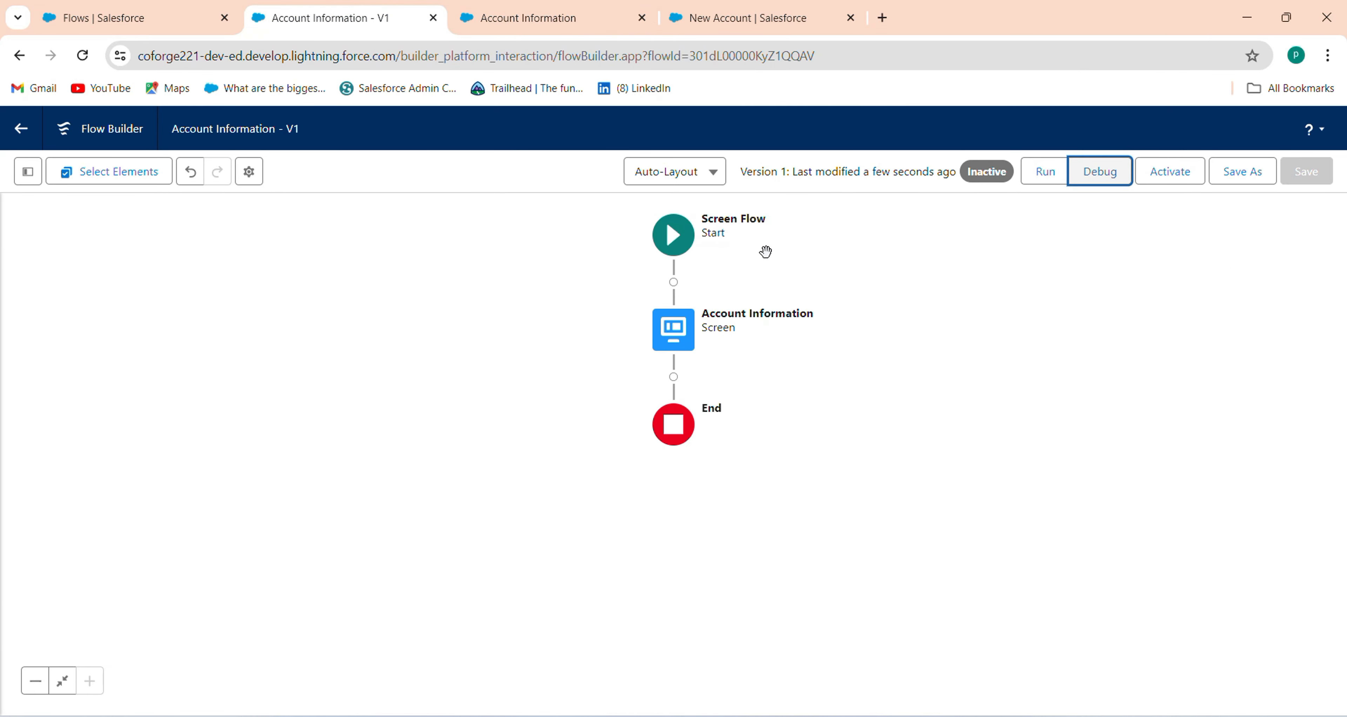